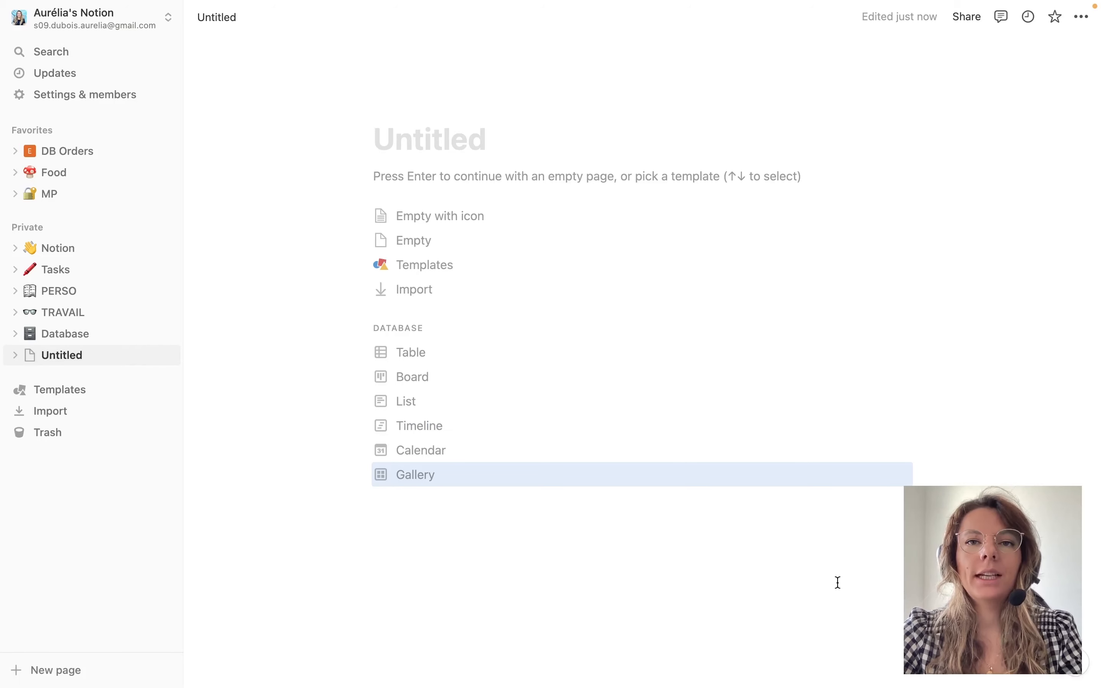
key(Down)
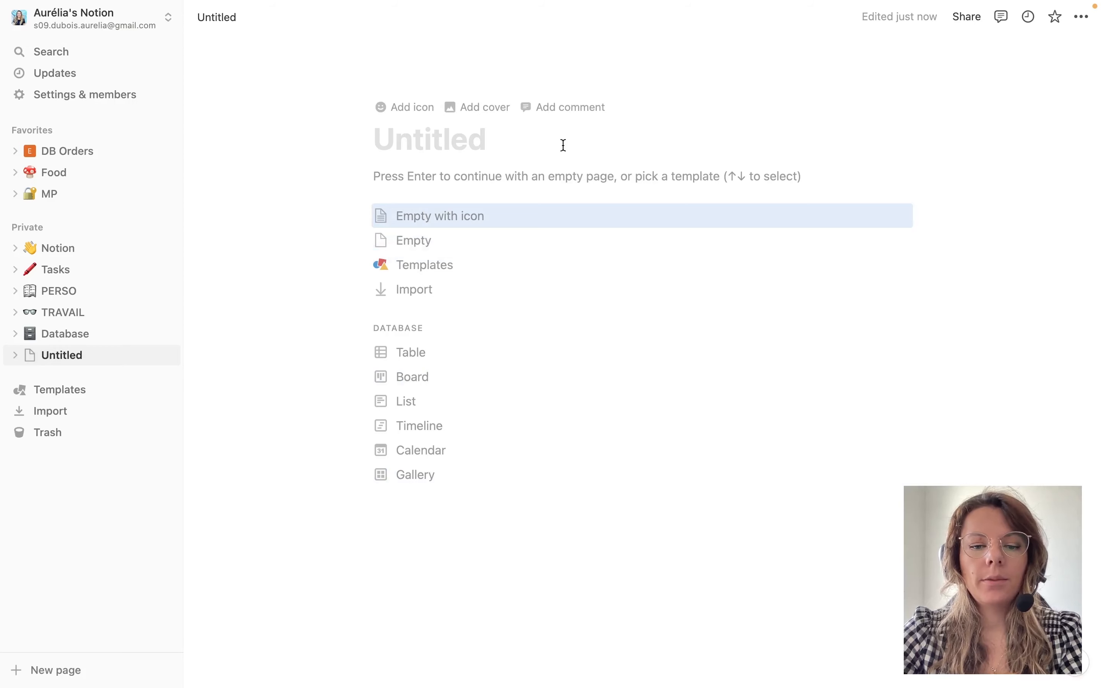
Title the page 'On cherche un serveur !' and give it a waving-hand icon.
key(Escape)
text(O)
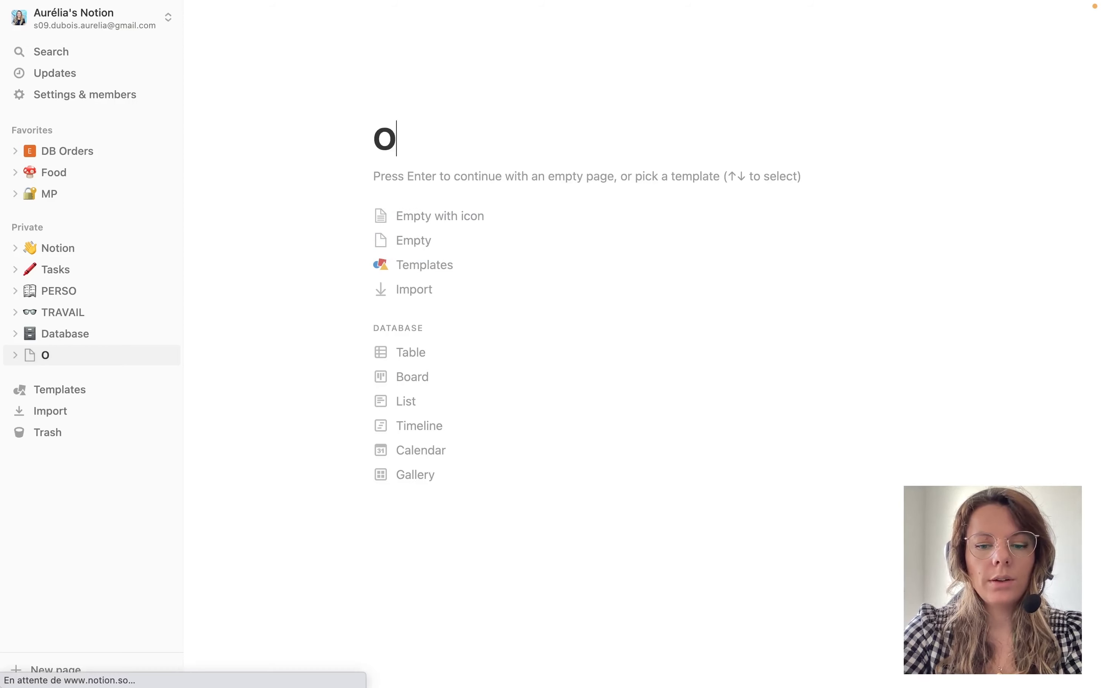
text(n cherche )
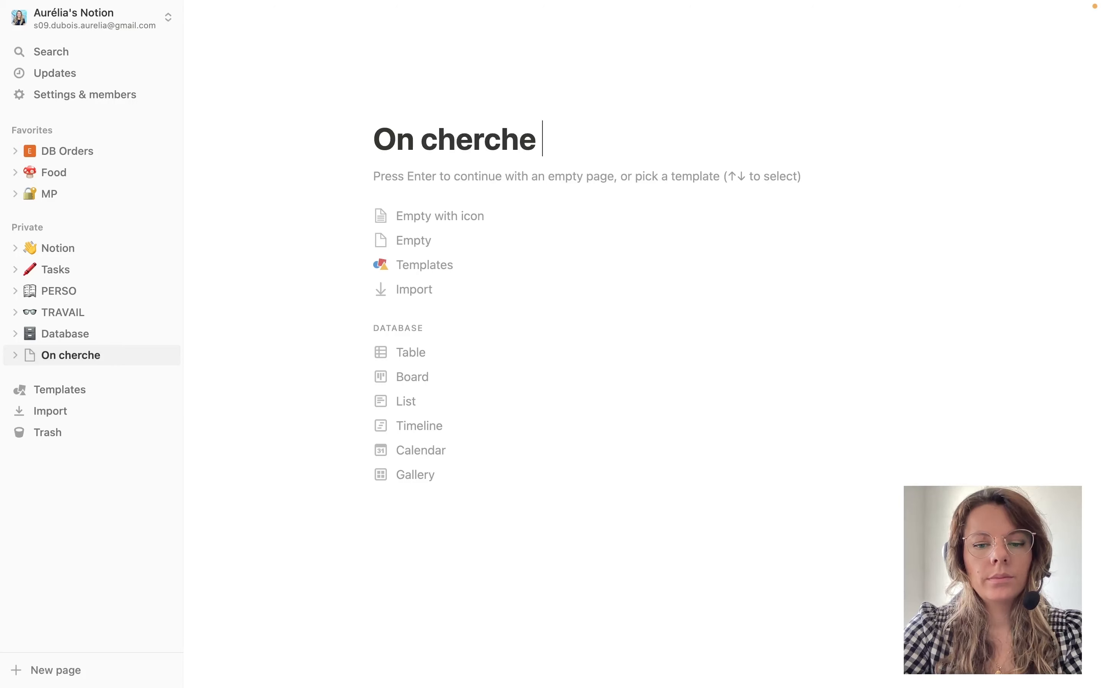
text(un serveur !)
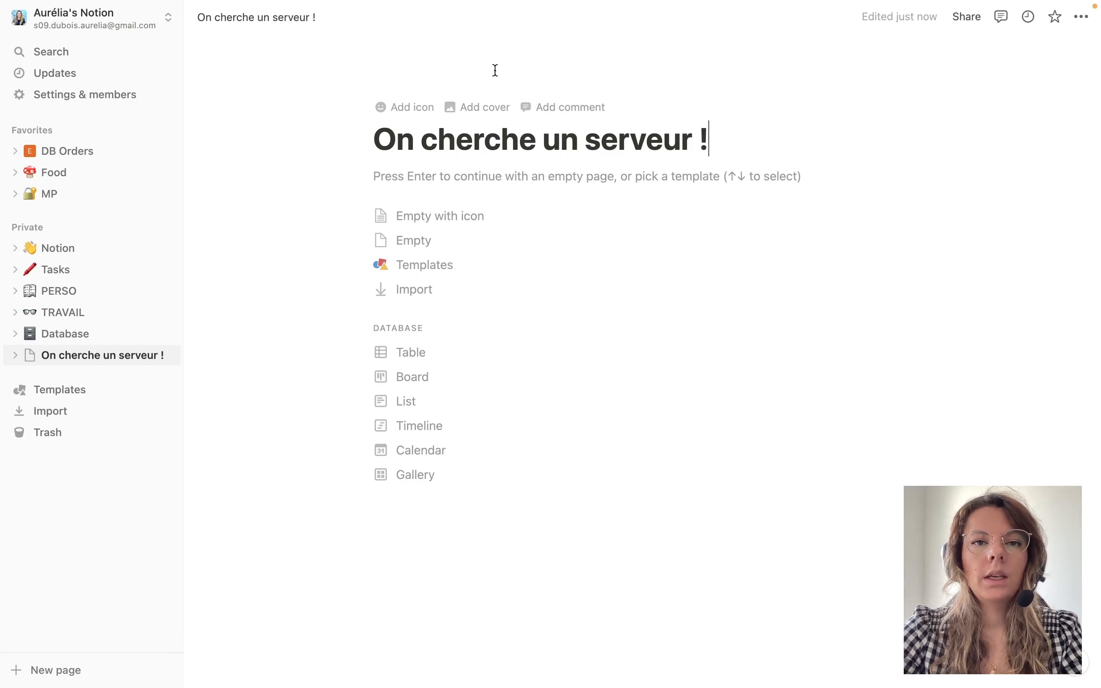
click(397, 119)
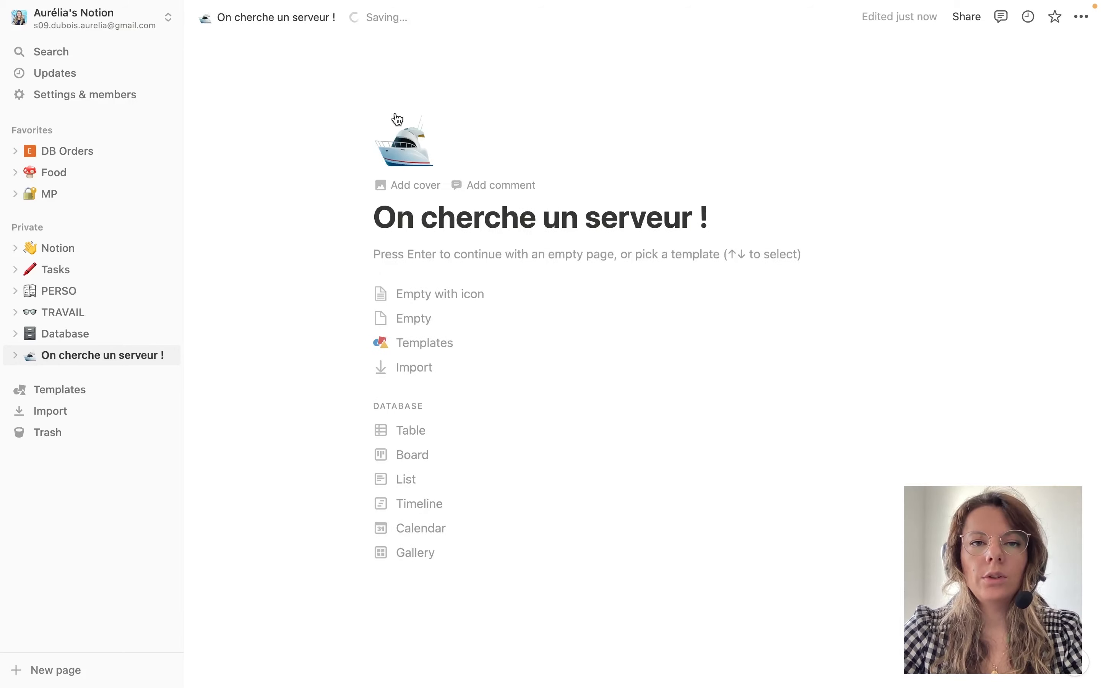
click(412, 148)
mouse_move(295, 279)
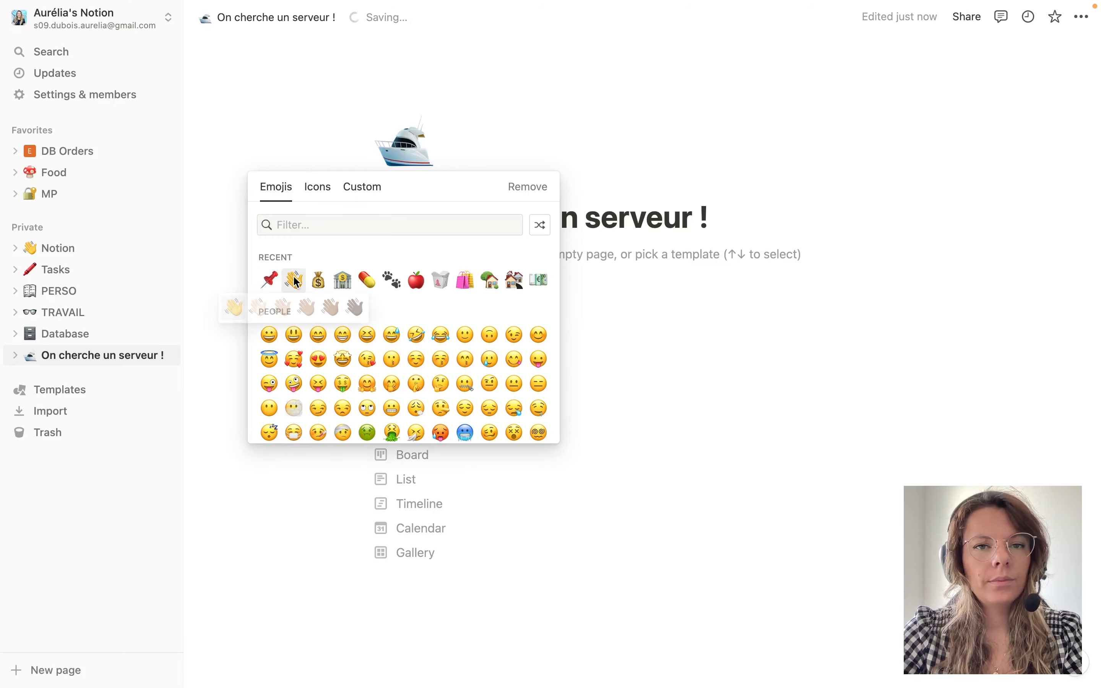
click(232, 310)
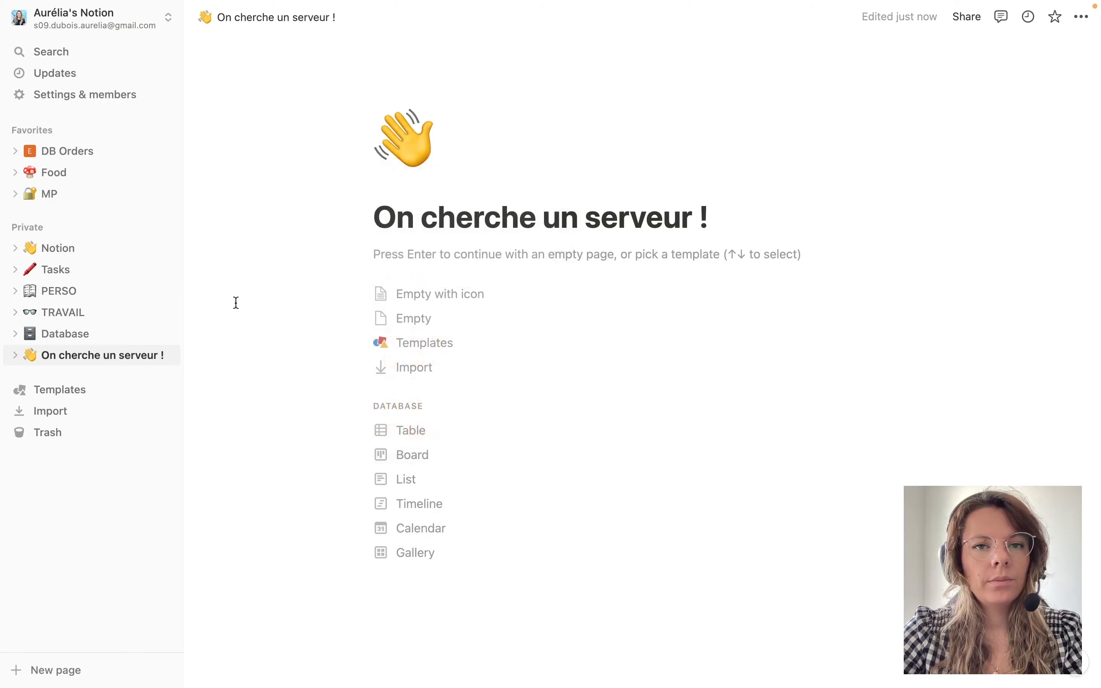
Upload the Le Coin Productif image as the page cover.
click(405, 187)
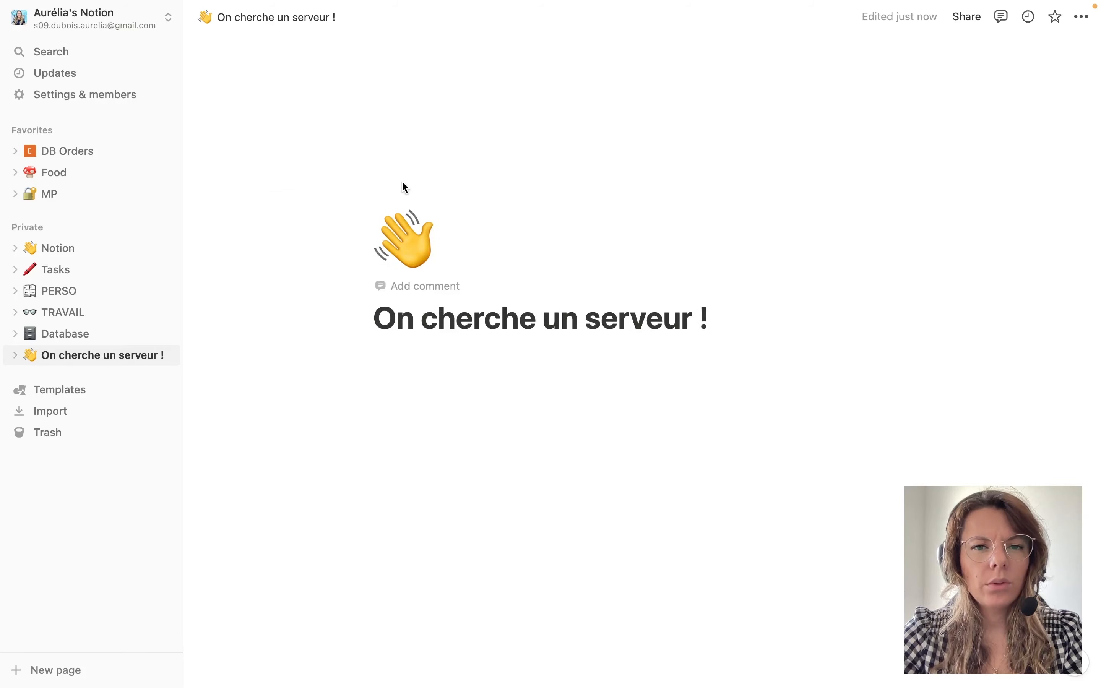
mouse_move(852, 208)
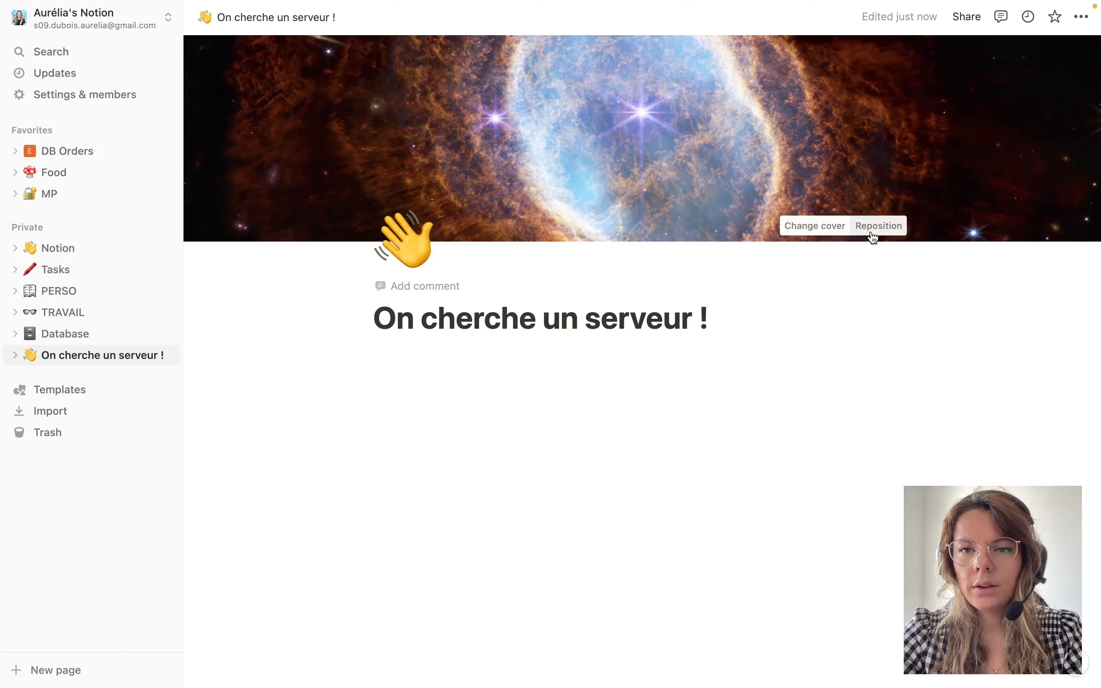
click(834, 232)
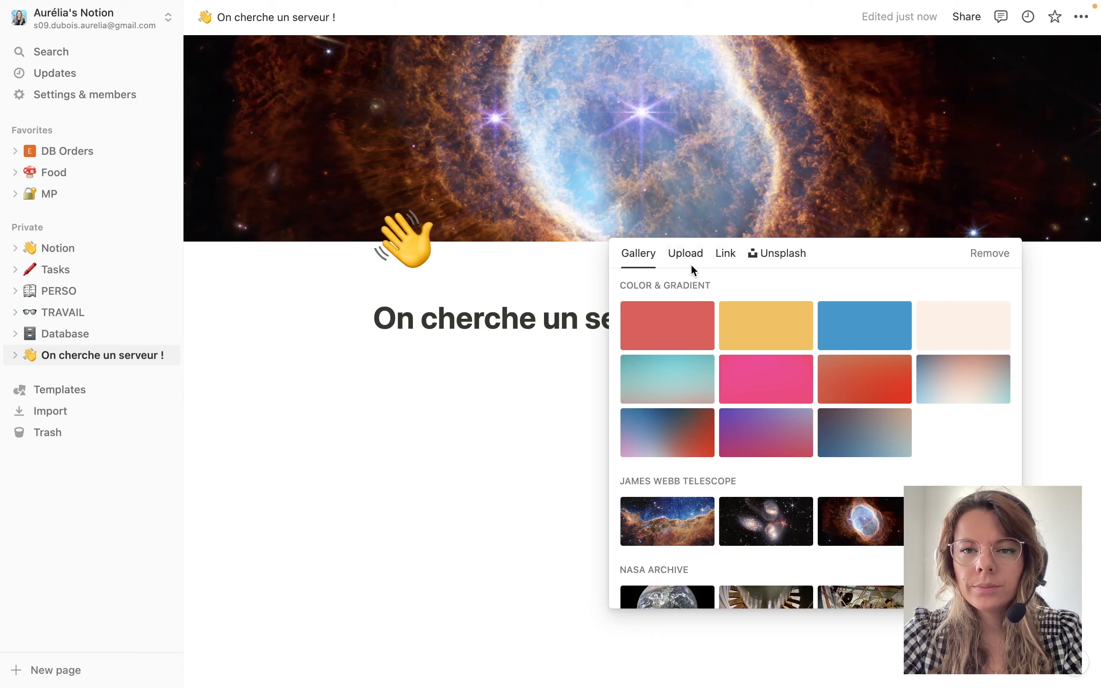
click(690, 263)
click(742, 283)
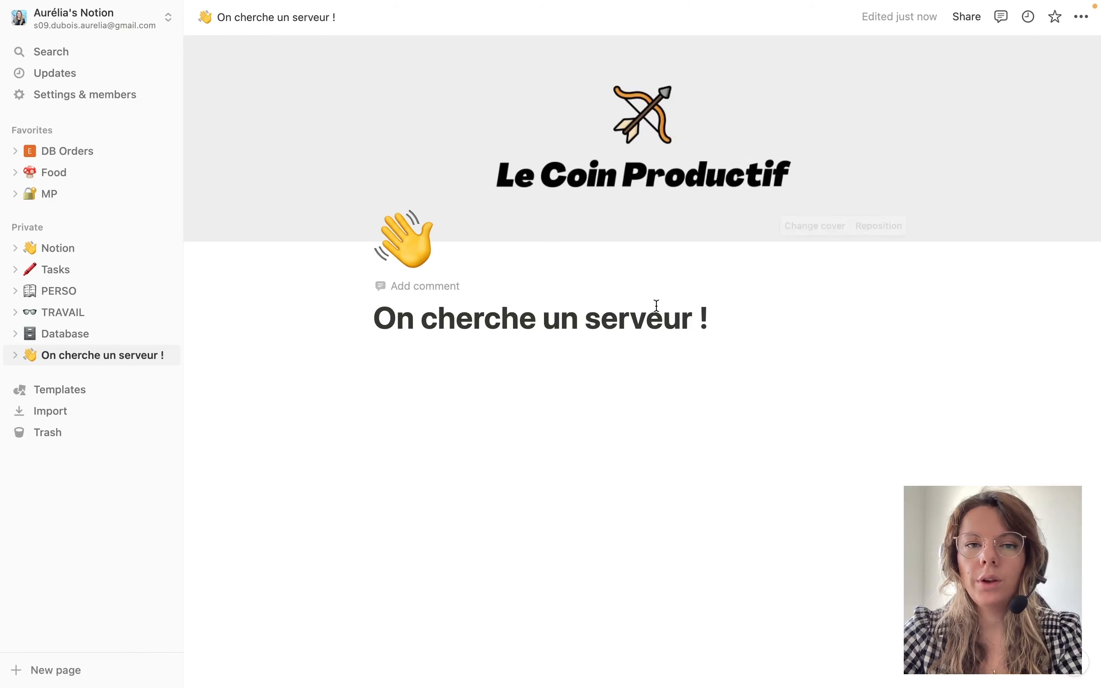
click(464, 373)
Type the greeting 'Salut à toi ! 🤗' at the top of the body.
text(S)
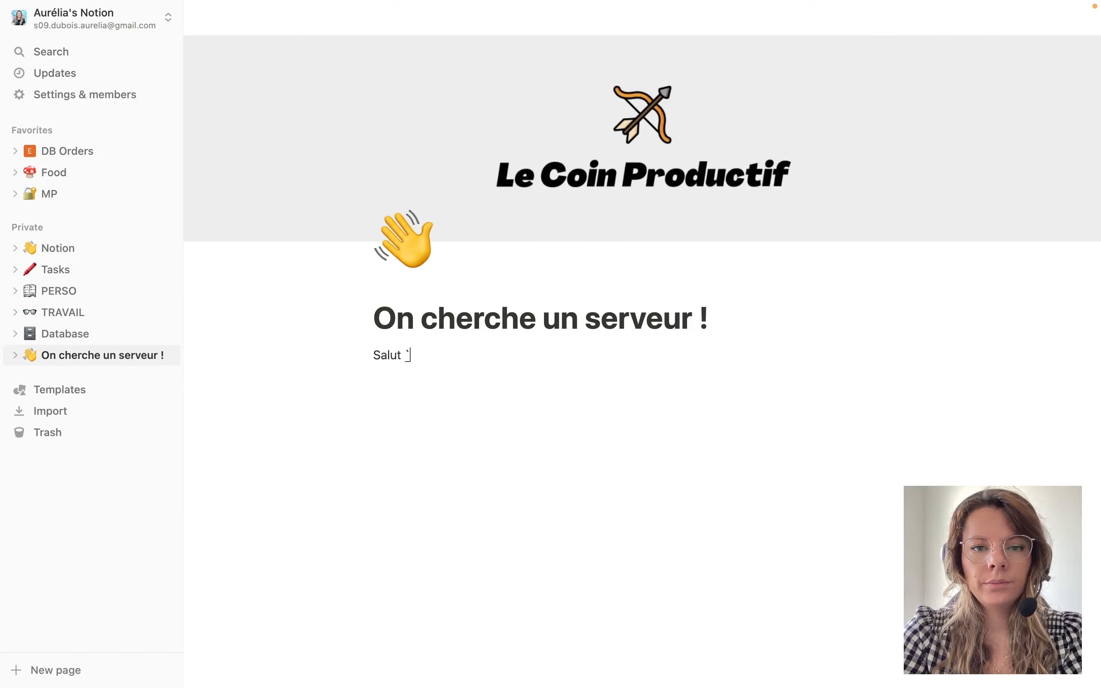
text(alut à toi !)
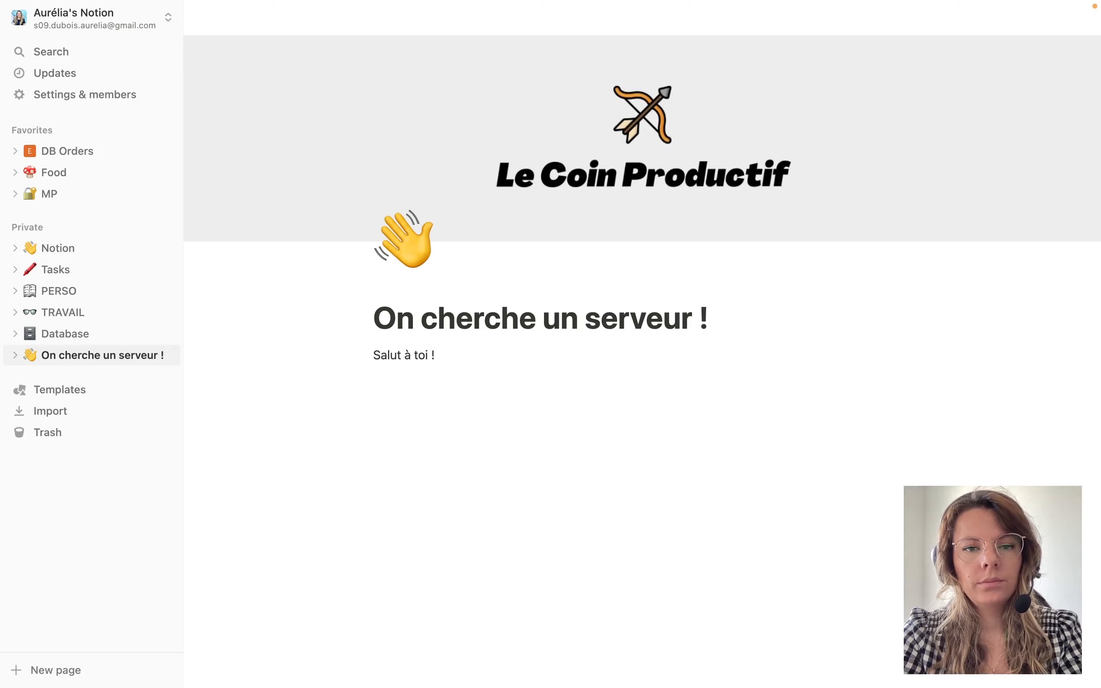
key(ctrl+super+space)
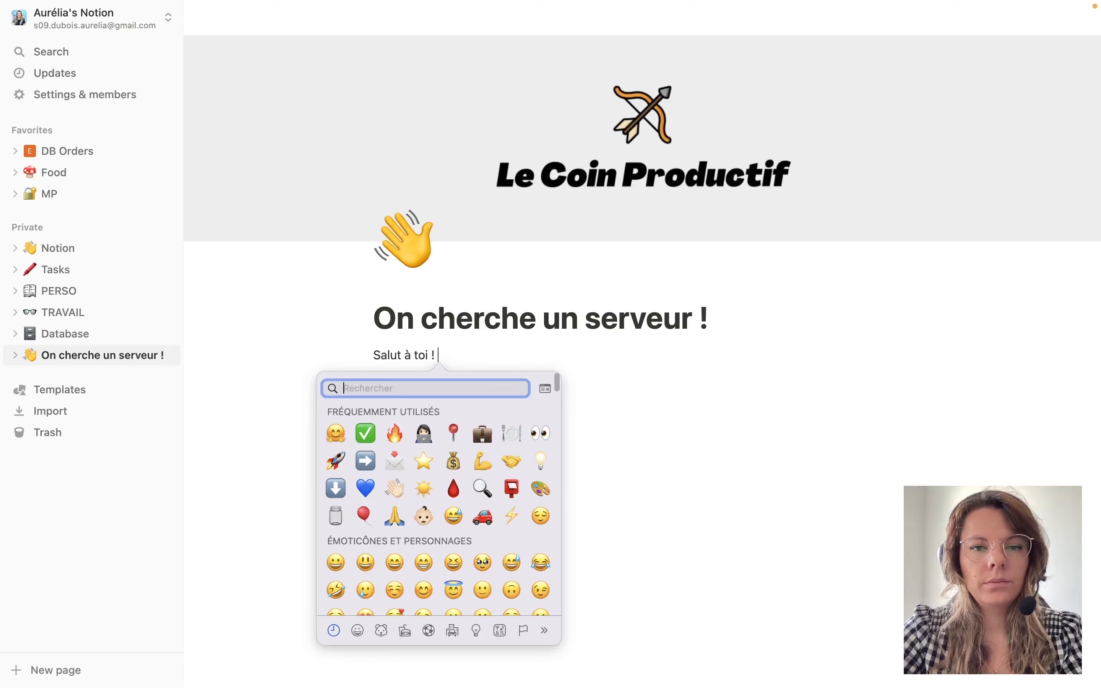
click(336, 433)
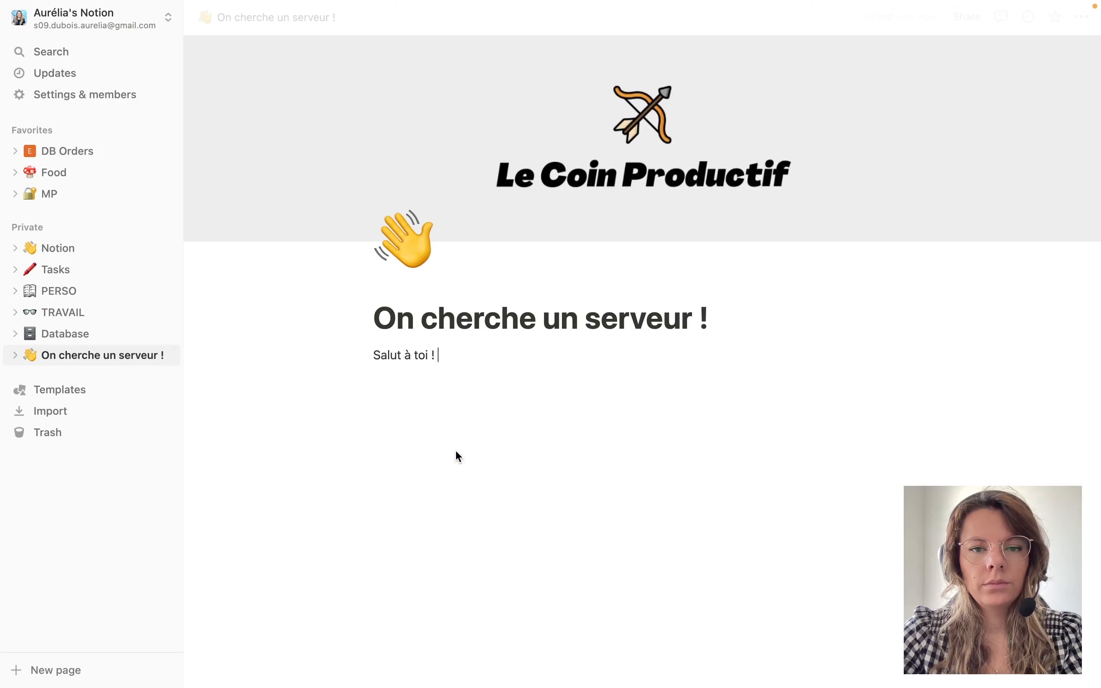
Add the sentence saying Le Coin Productif seeks several servers for its Toulouse restaurant clients.
key(Return)
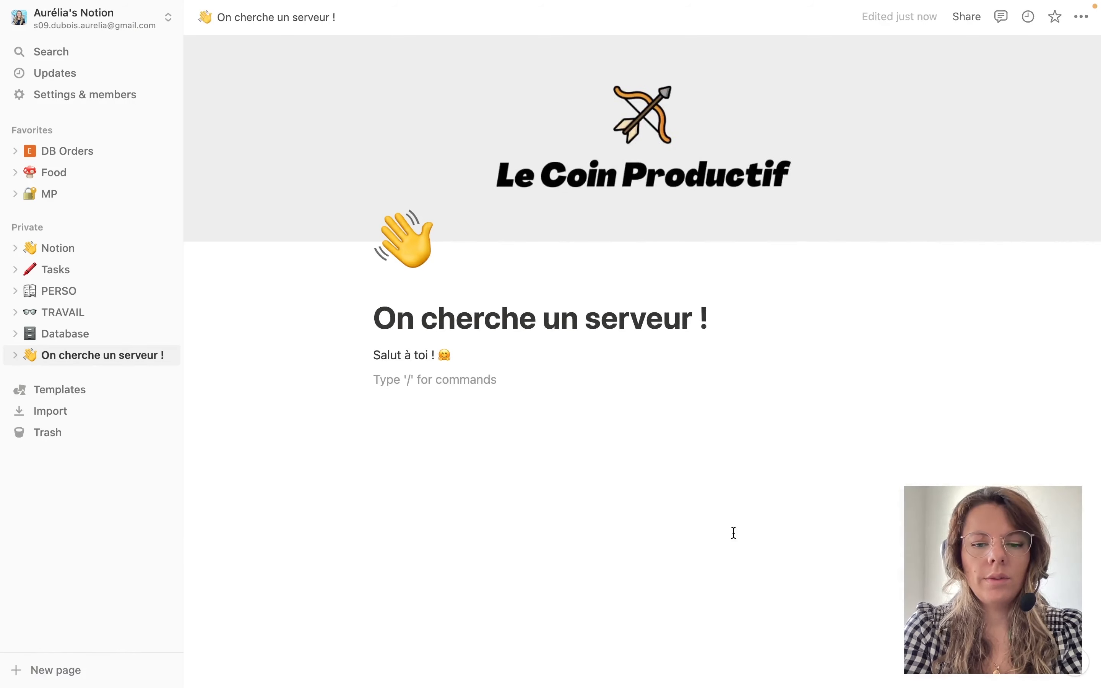
text(Chez le coi)
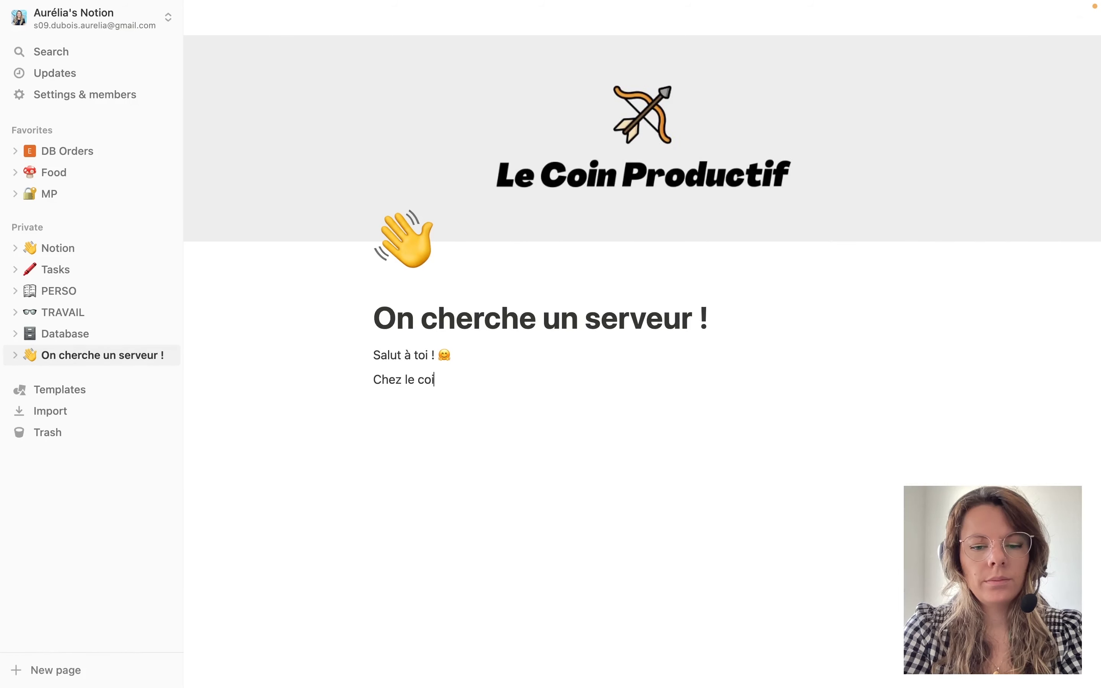
key(BackSpace)
key(BackSpace)
key(BackSpace)
key(BackSpace)
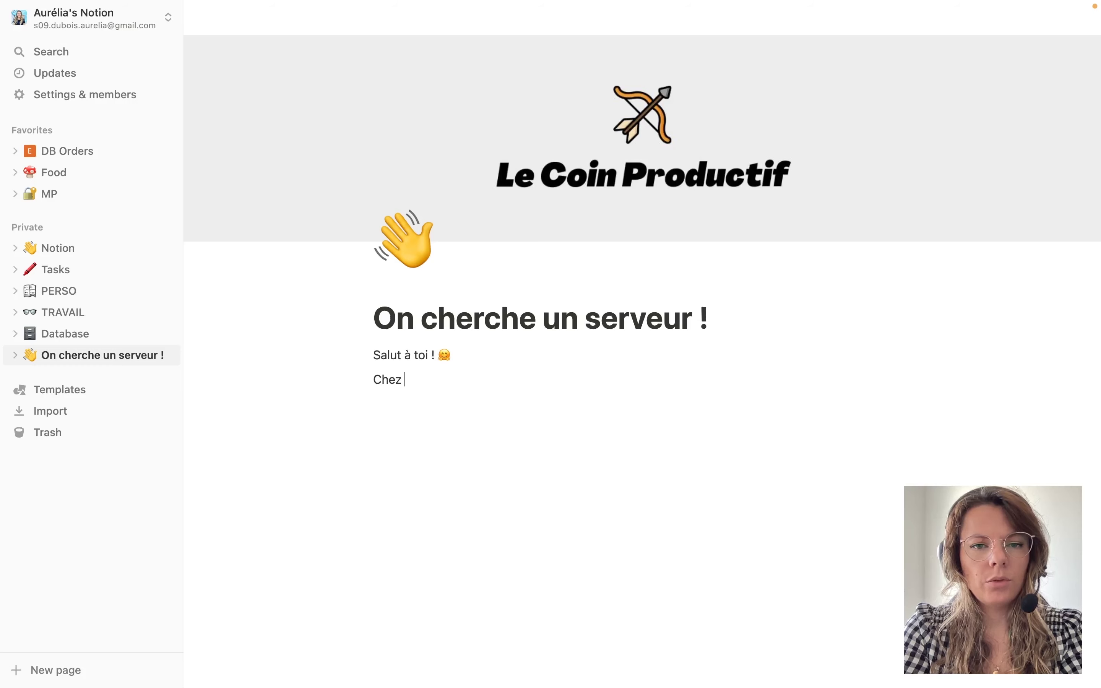
text(Le Co)
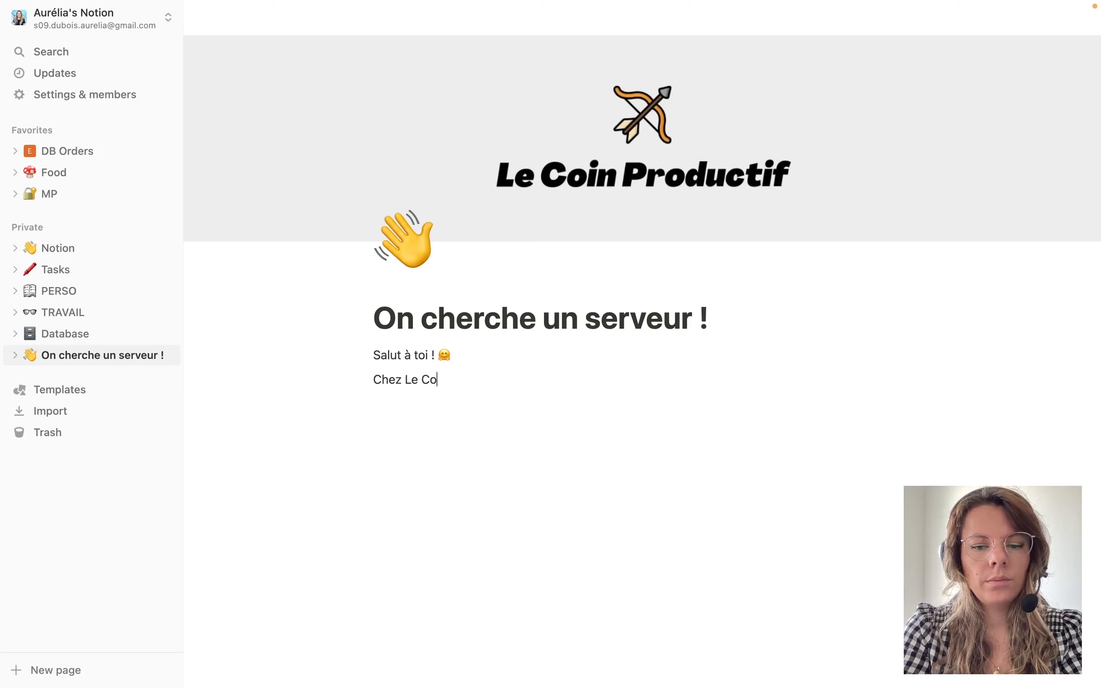
text(in Produc)
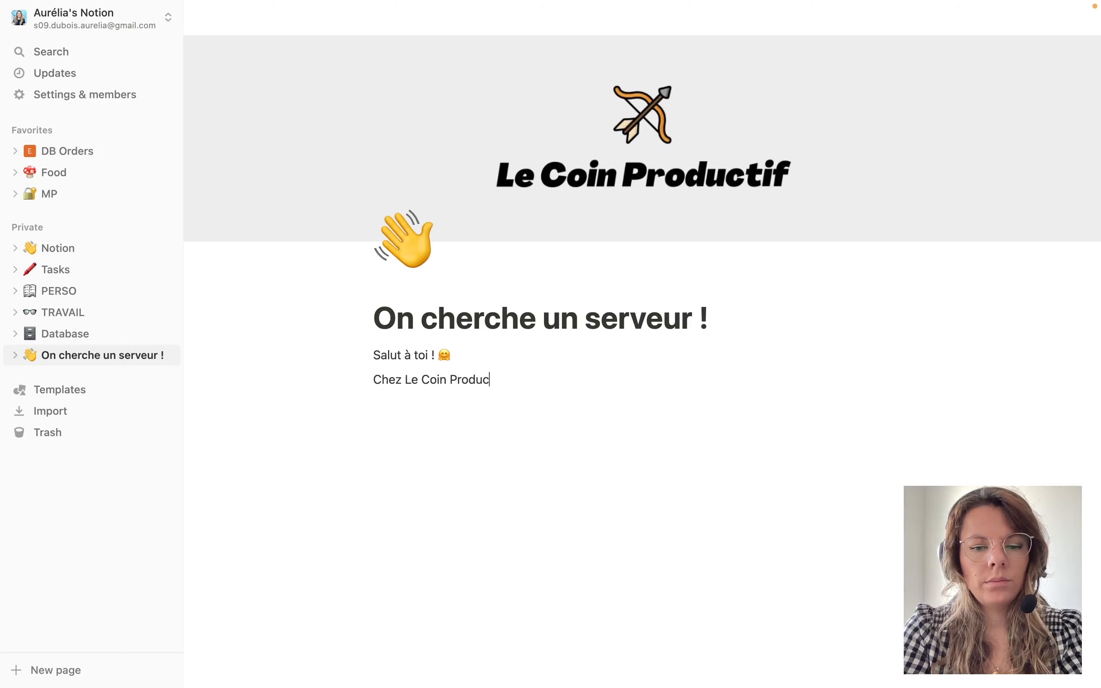
text(tif, nous recherchons plusieurs serveurs pour nos clients restaurateurs à Toulouse.)
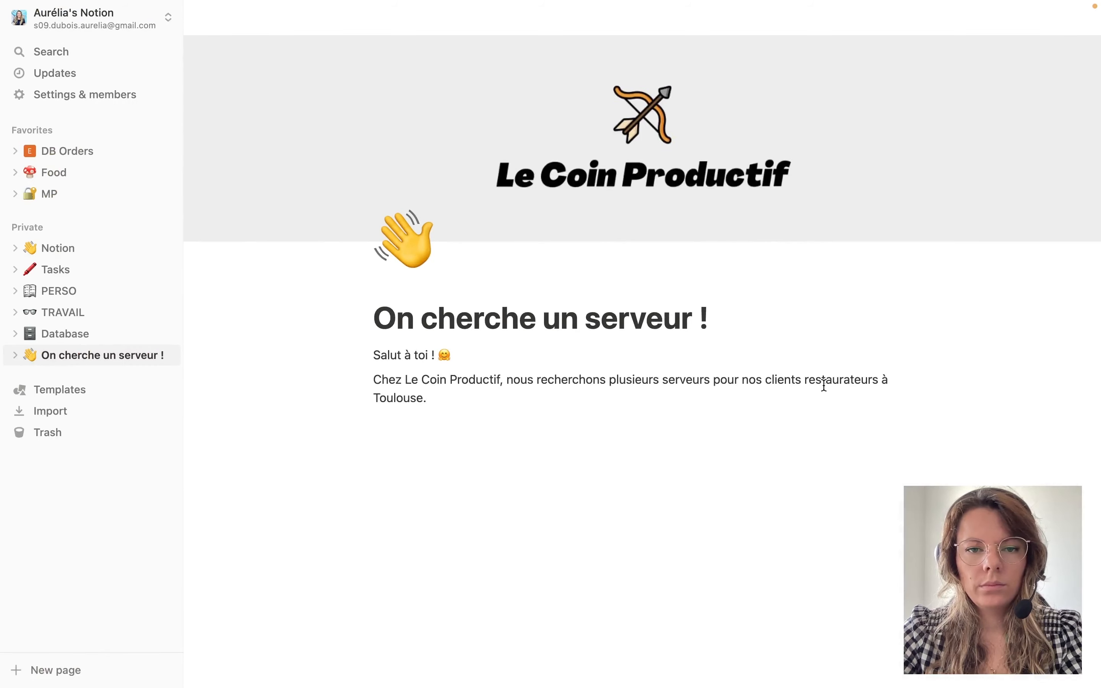
drag(406, 378, 502, 374)
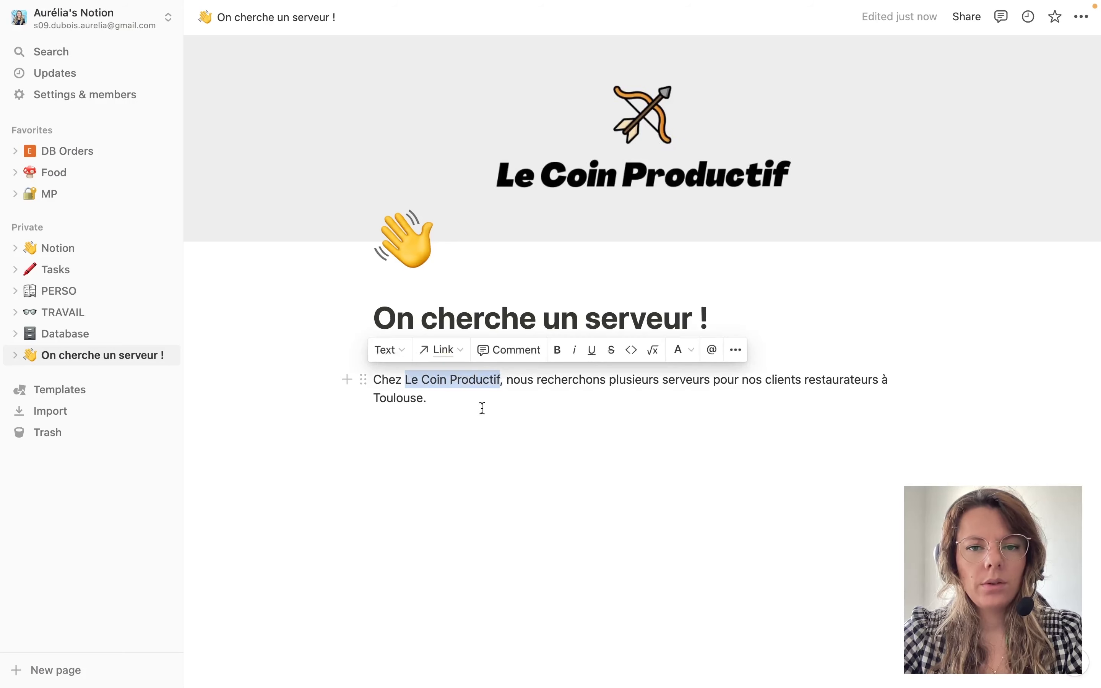
Colour 'Le Coin Productif' orange and make it bold.
click(696, 351)
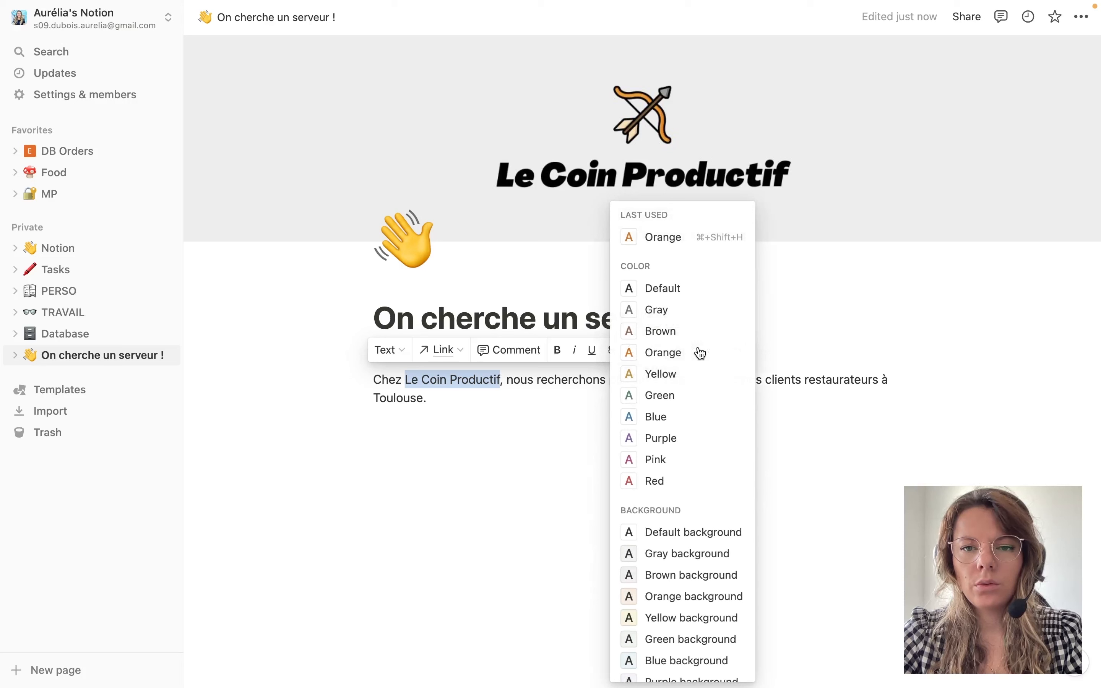
click(665, 353)
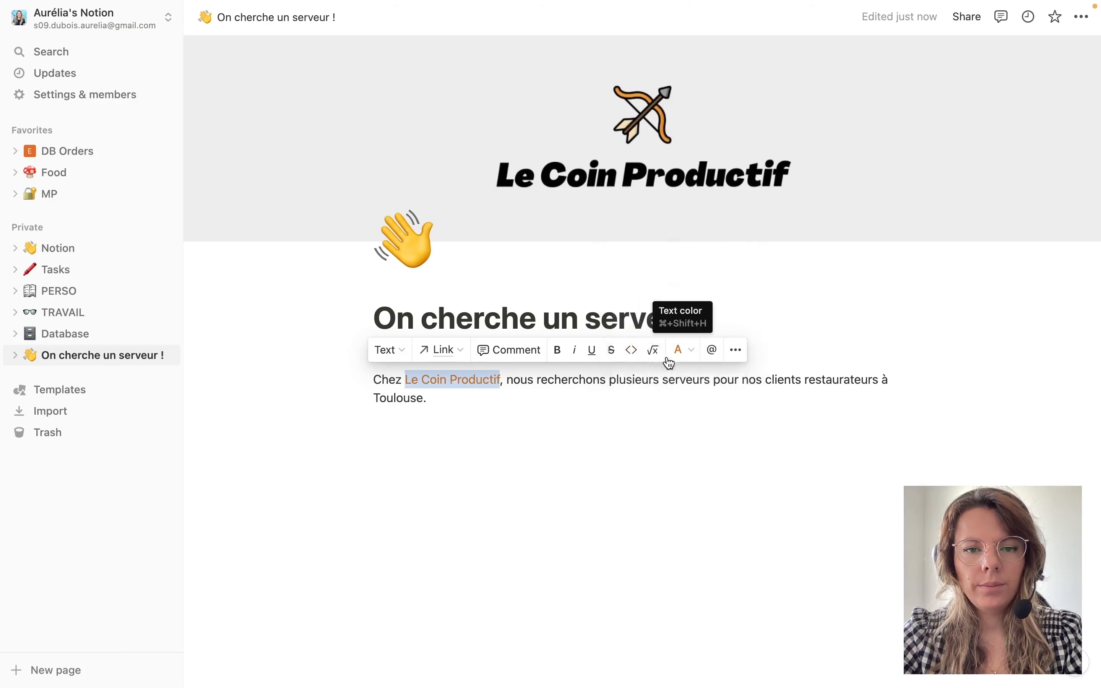
click(560, 359)
click(431, 422)
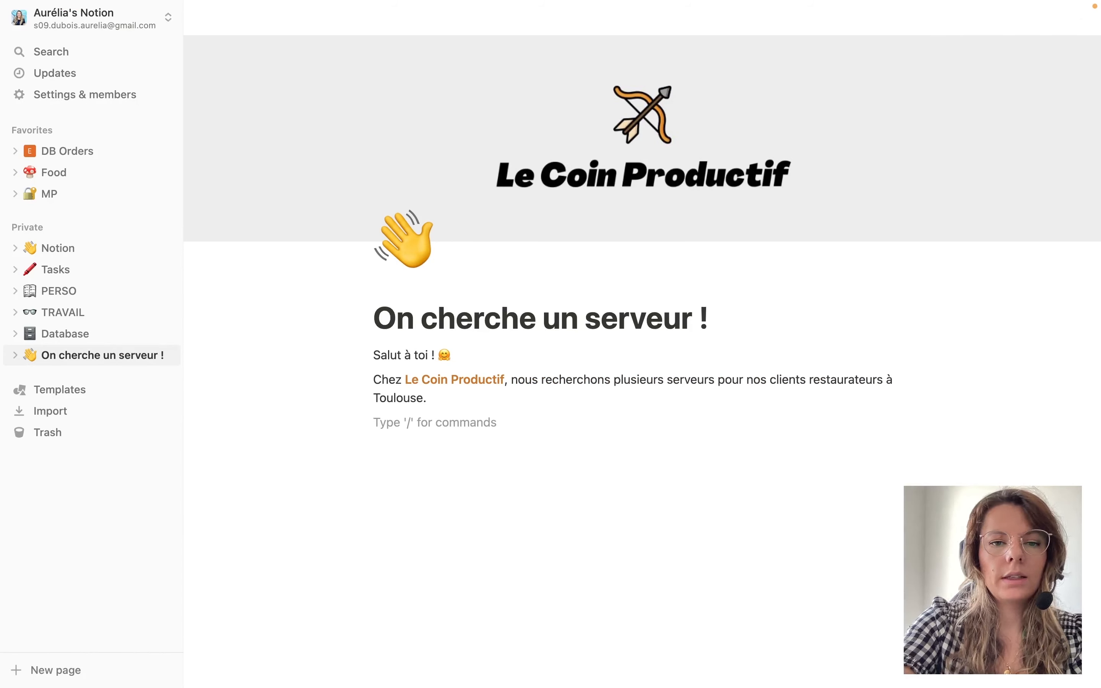
text(/)
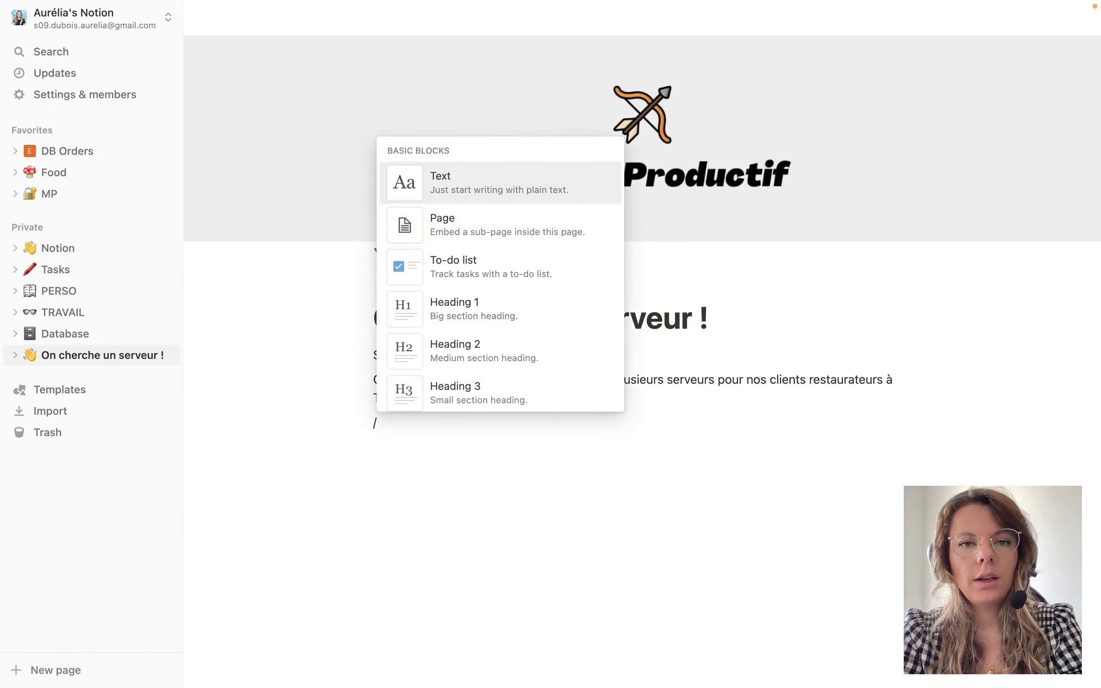
text(##)
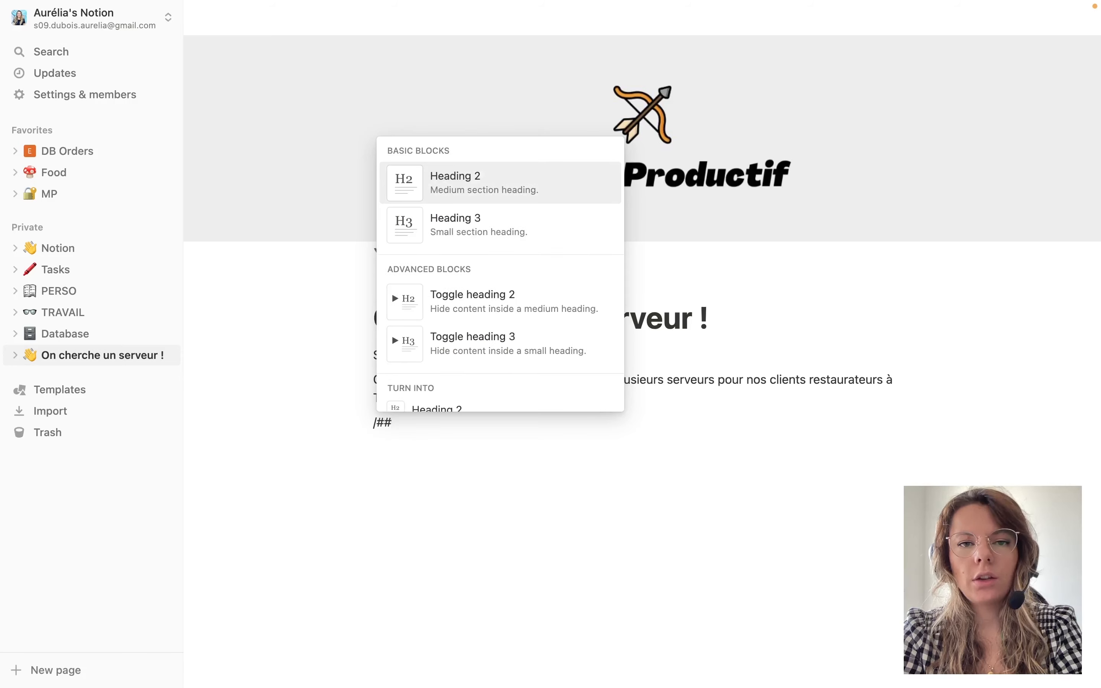
text(#)
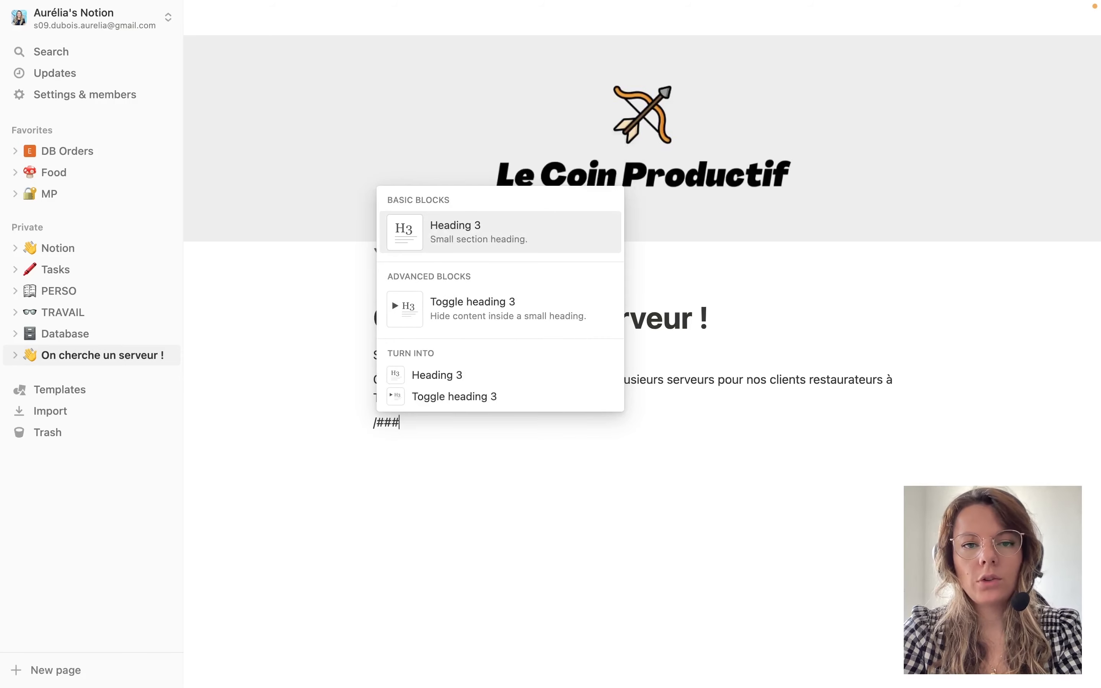
Add the Heading 3 'Psst ! Débutant ou expérimenté c’est ta motivation qui prime.' with an empty block below.
key(Return)
text(Psst ! Déb)
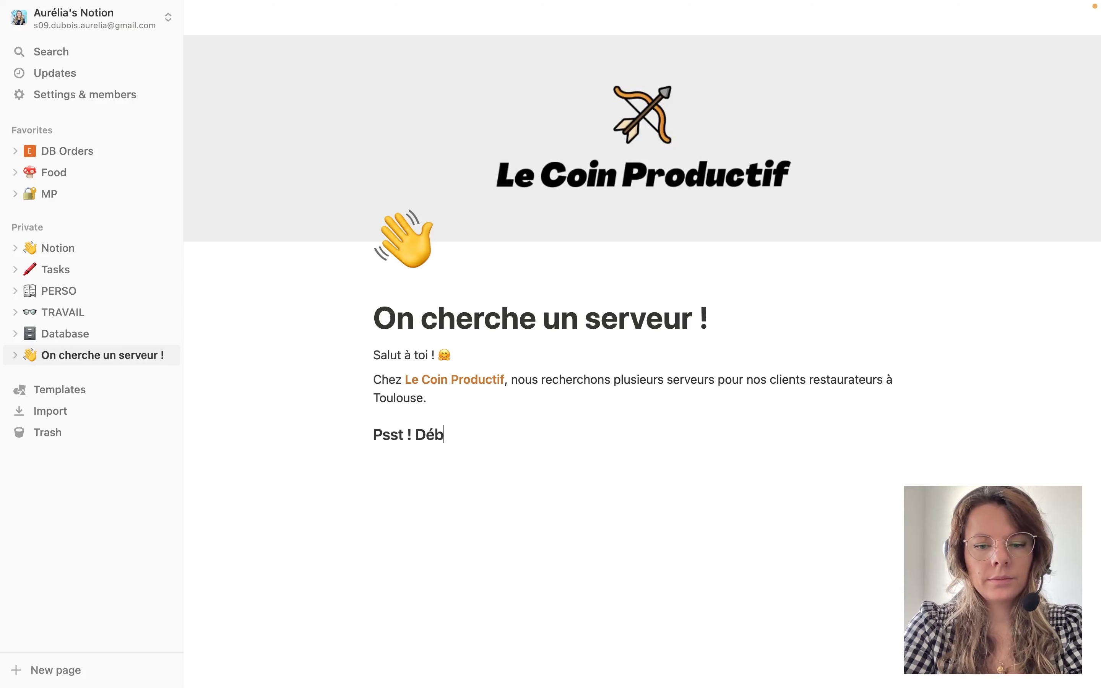
text(utant ou e)
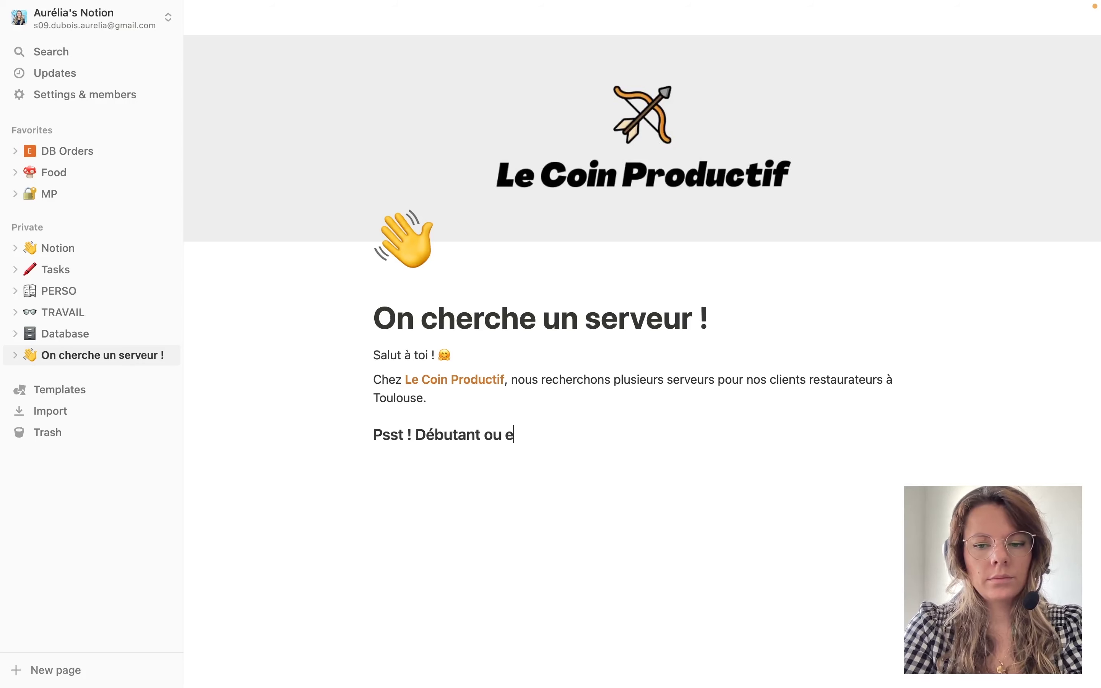
text(xpérime)
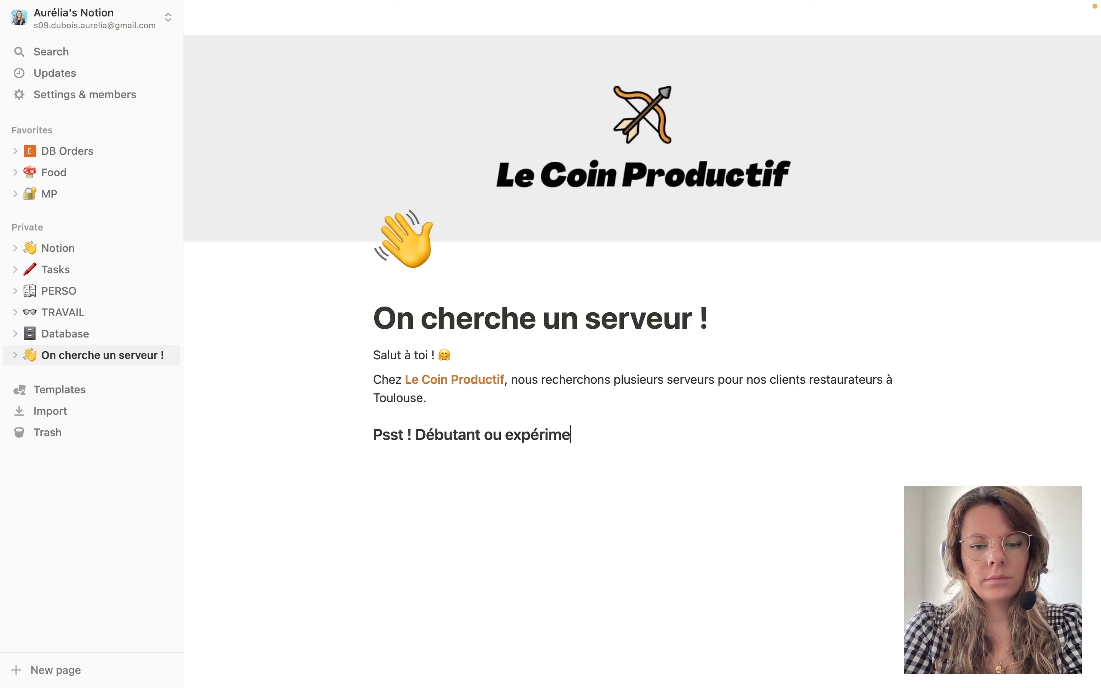
text(nté c’est )
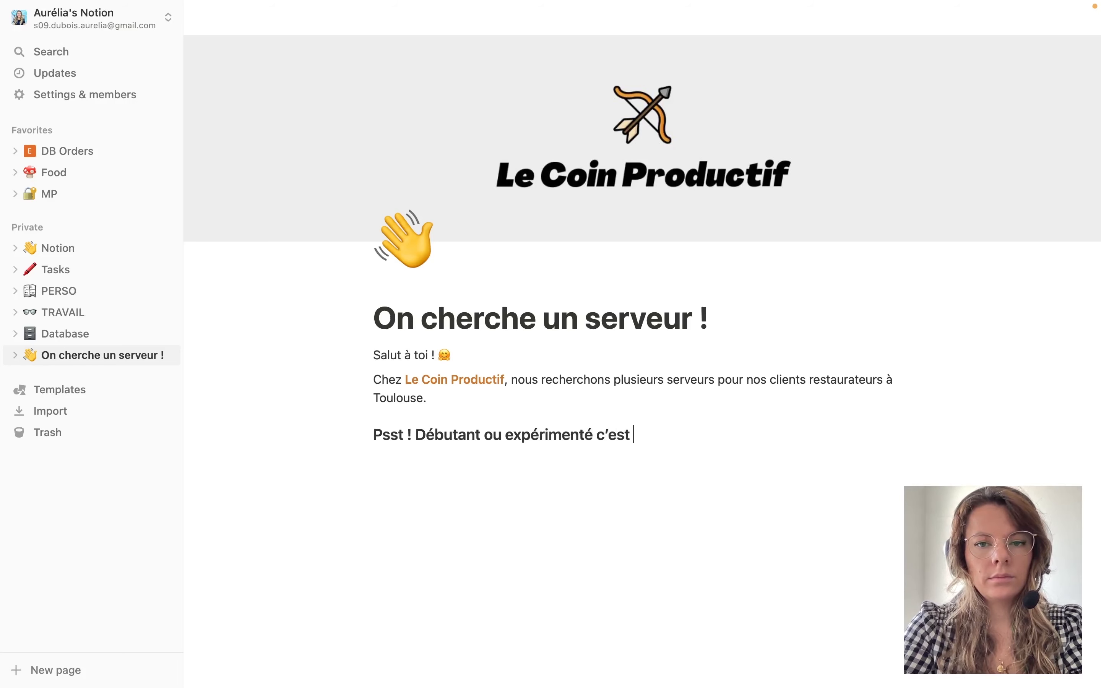
text(ta motiv)
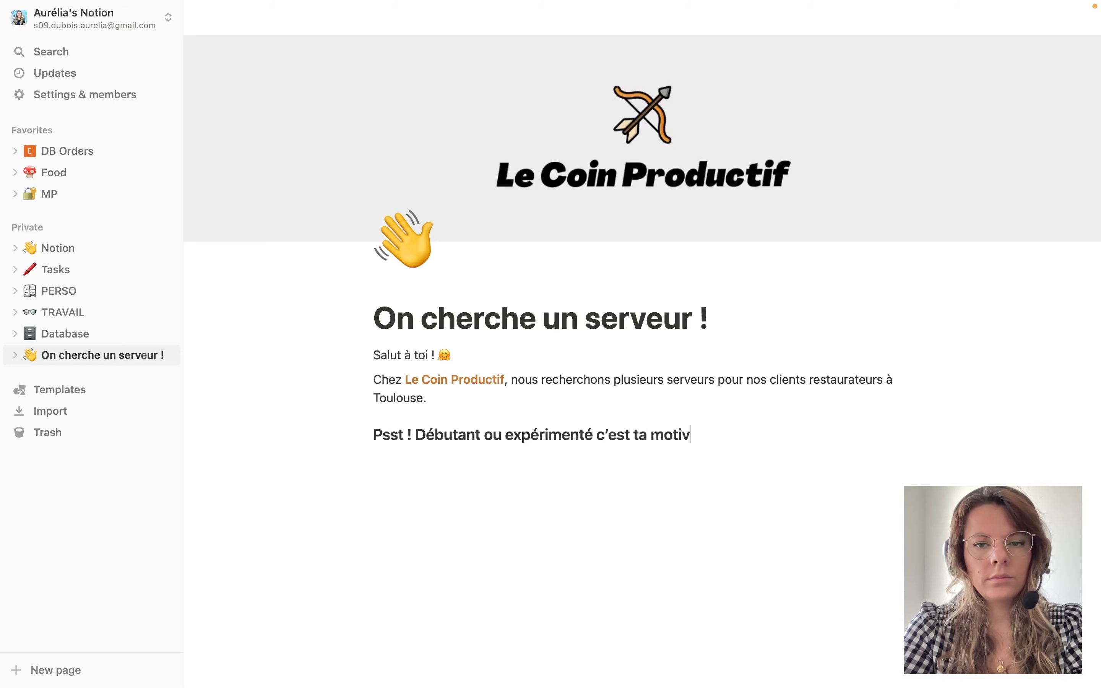
text(ation qui prime !)
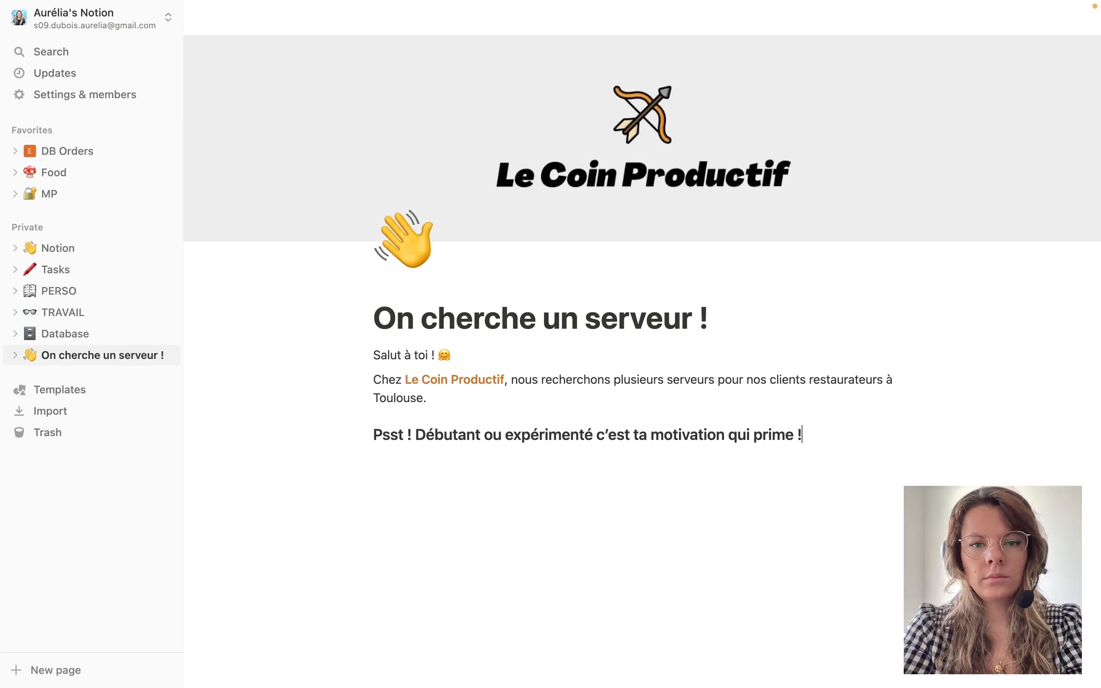
key(Return)
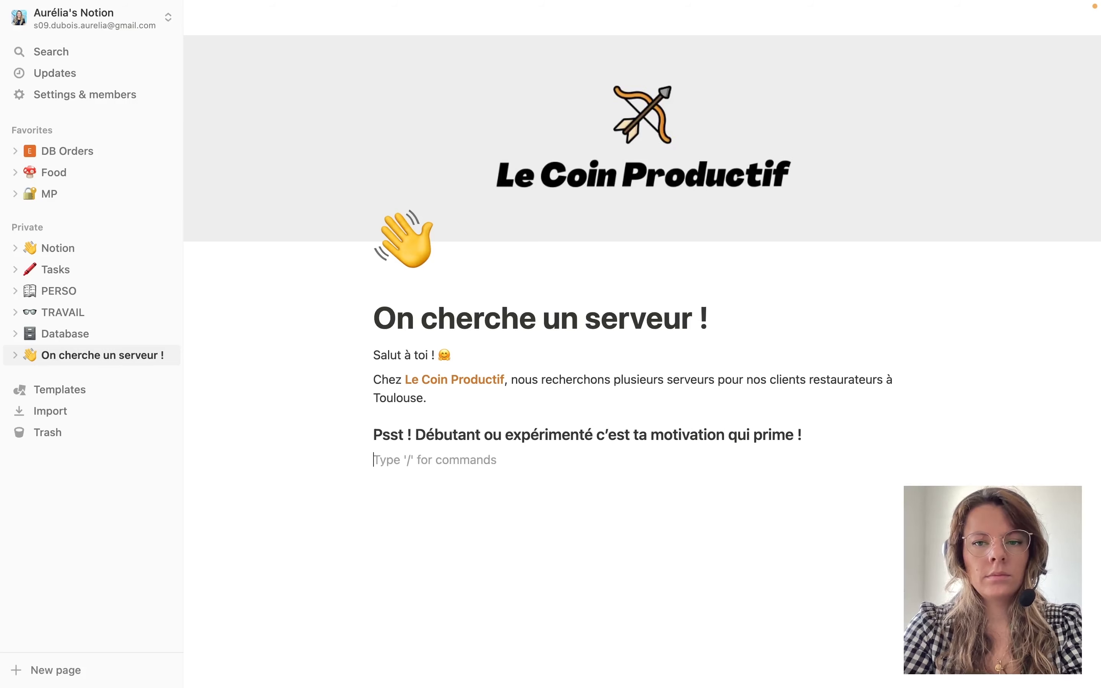
key(BackSpace)
key(BackSpace)
key(BackSpace)
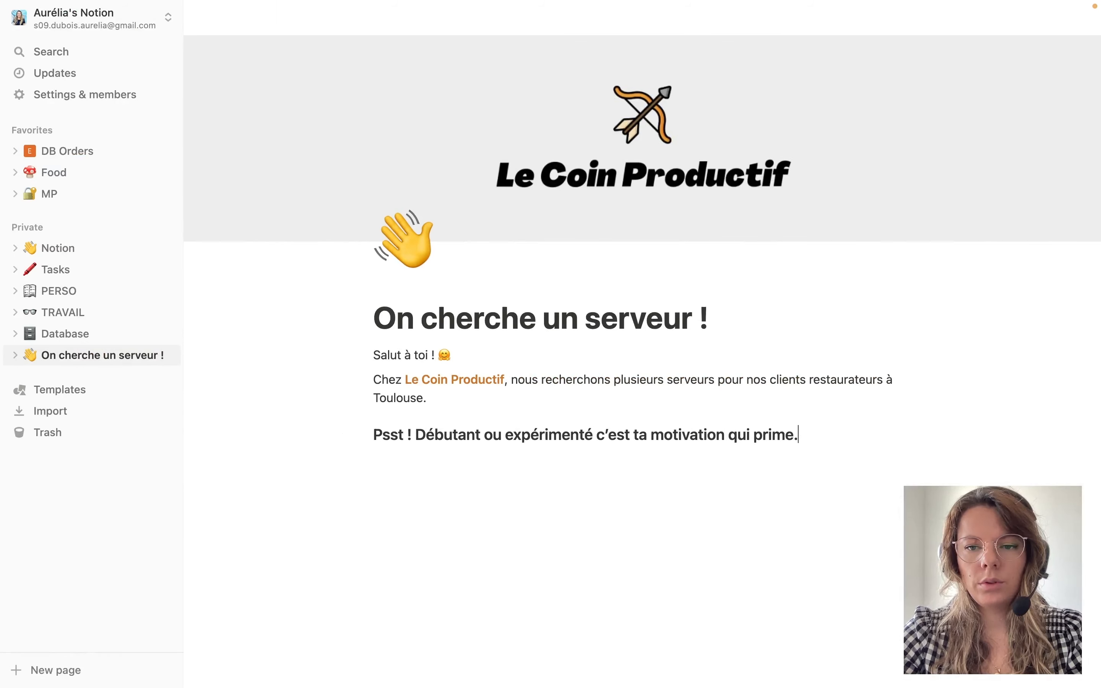
key(Return)
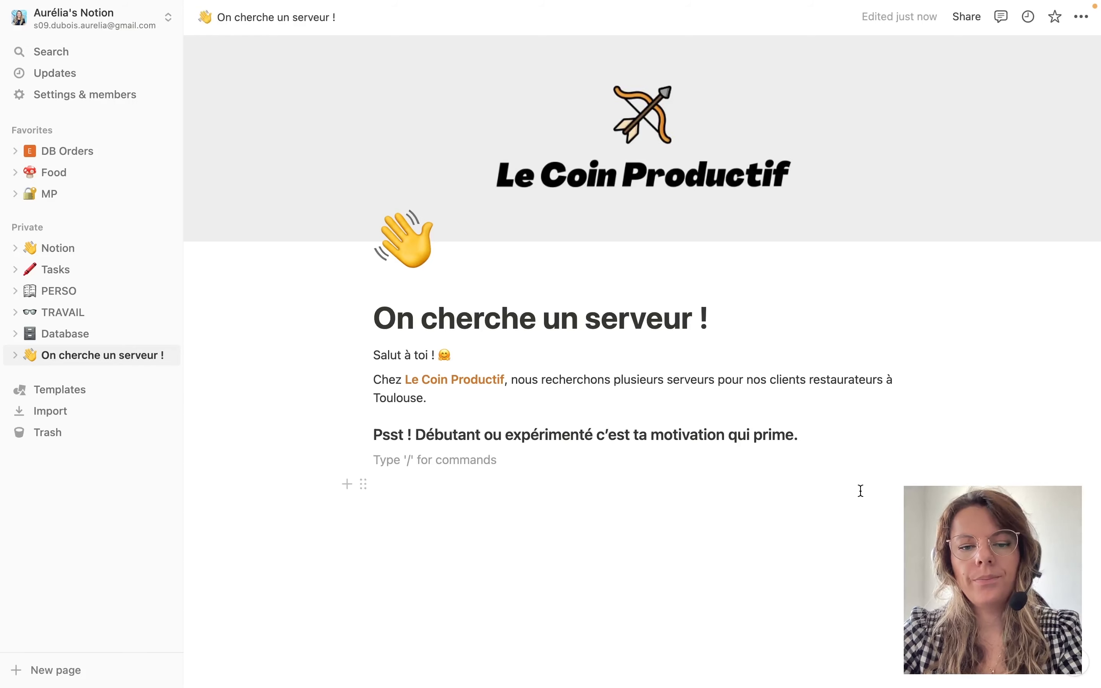
Insert a callout with a round pushpin icon reading 'Toulouse (31)'.
text(/c)
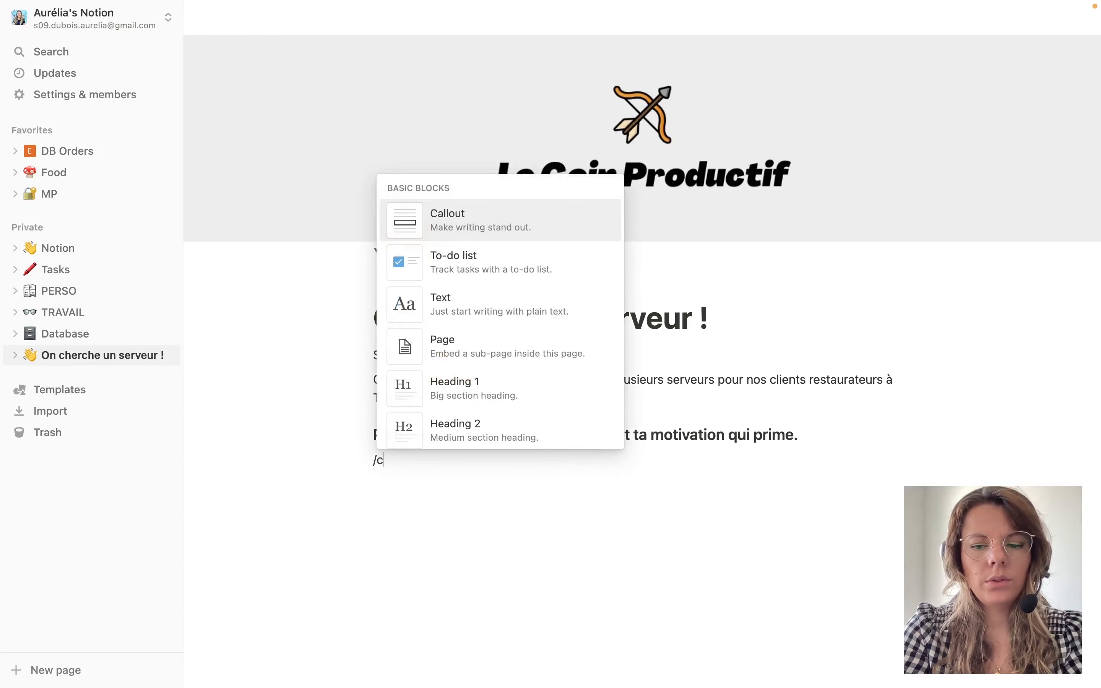
key(Return)
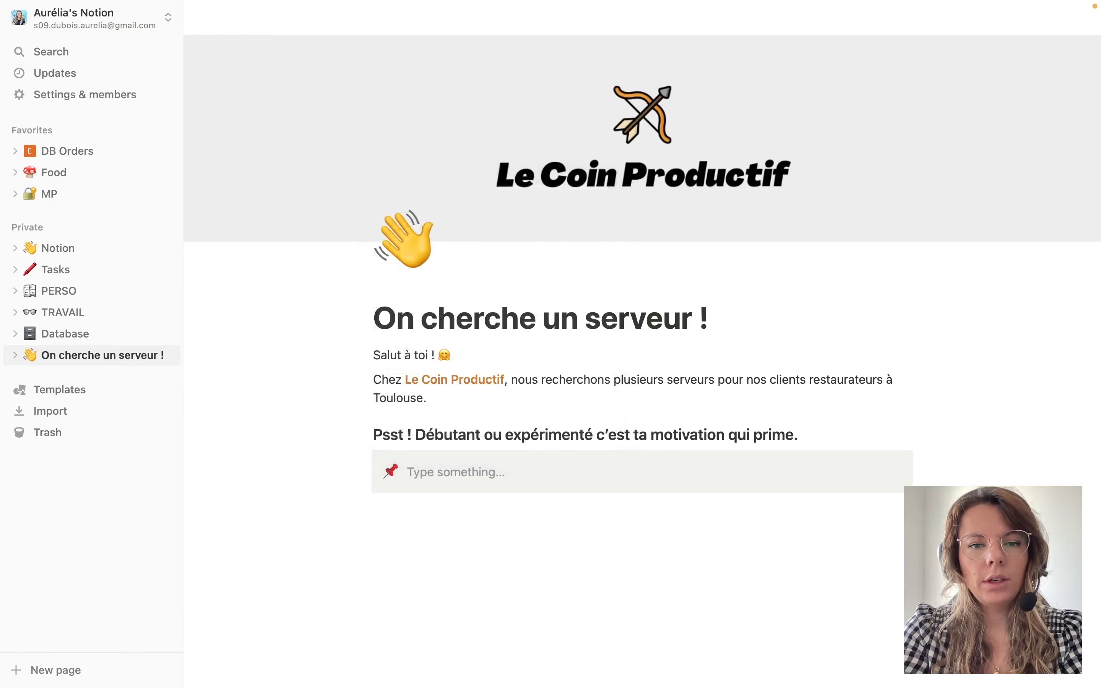
click(390, 473)
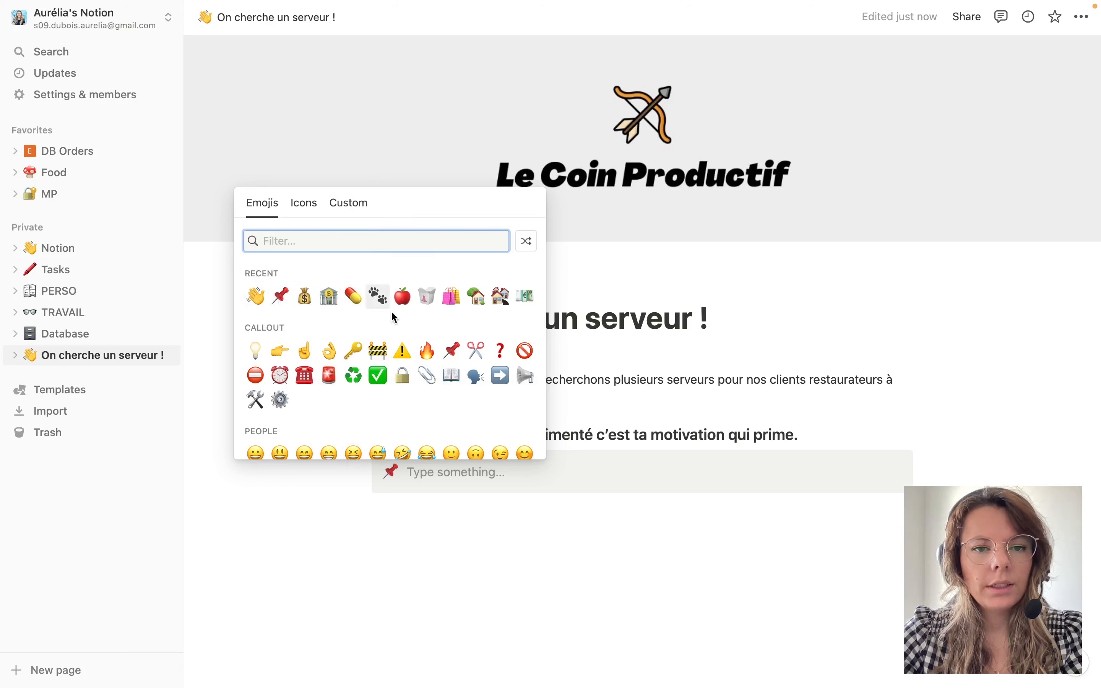
text(loc)
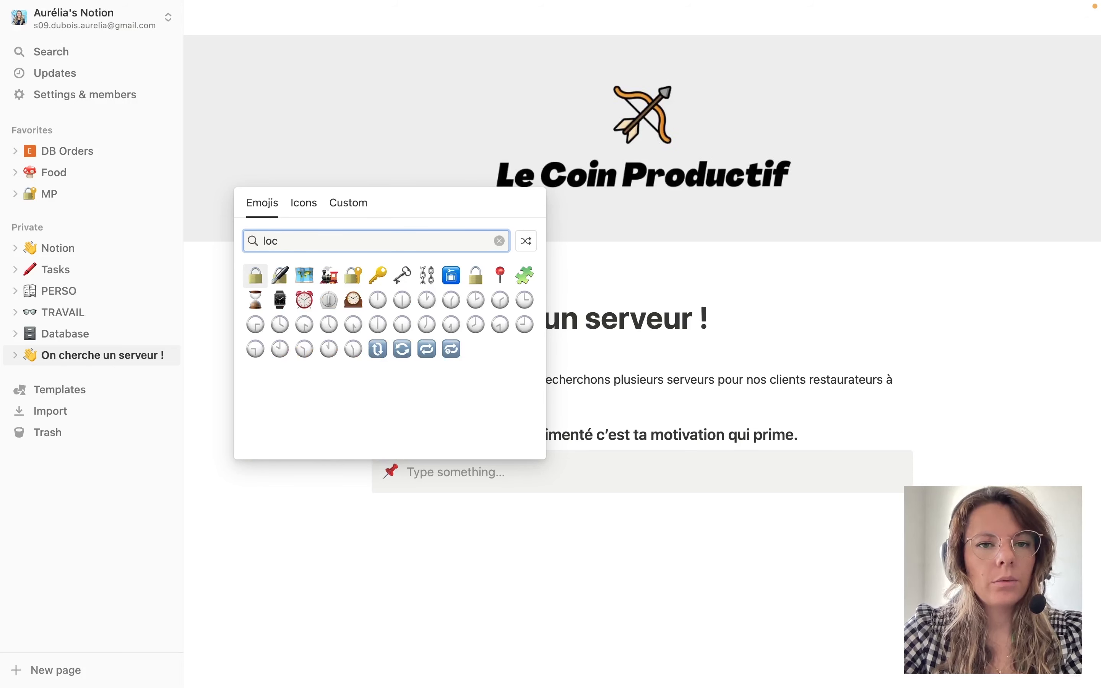
text(a)
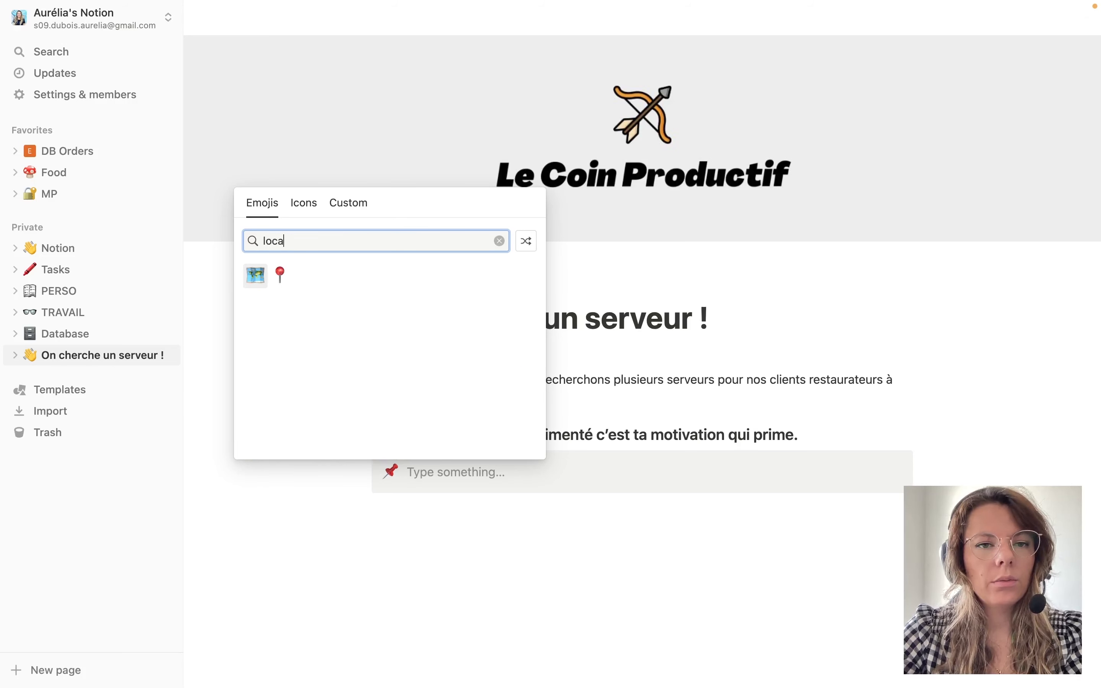
click(279, 275)
text(Toulouse (31)
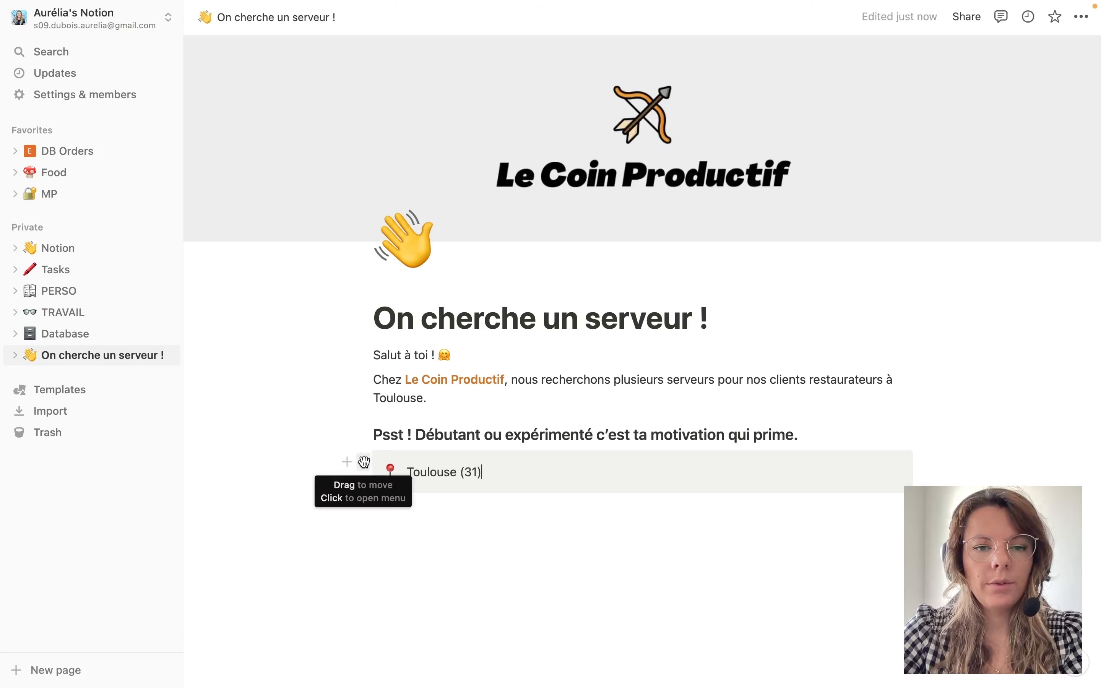
click(364, 462)
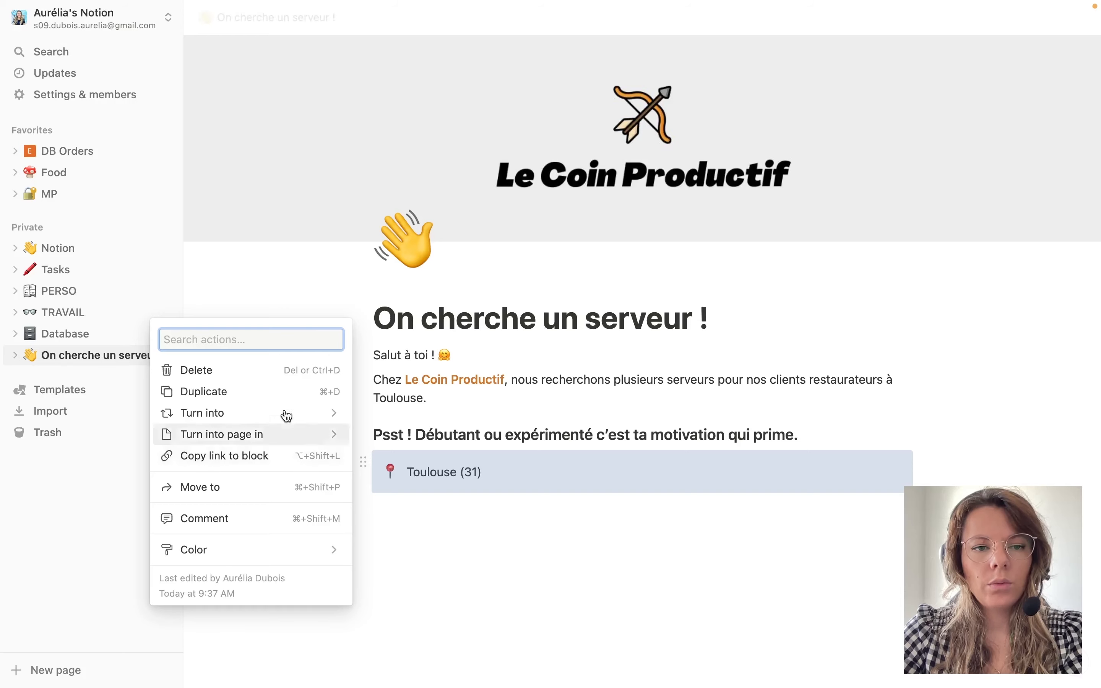
Duplicate the Toulouse (31) callout.
click(601, 552)
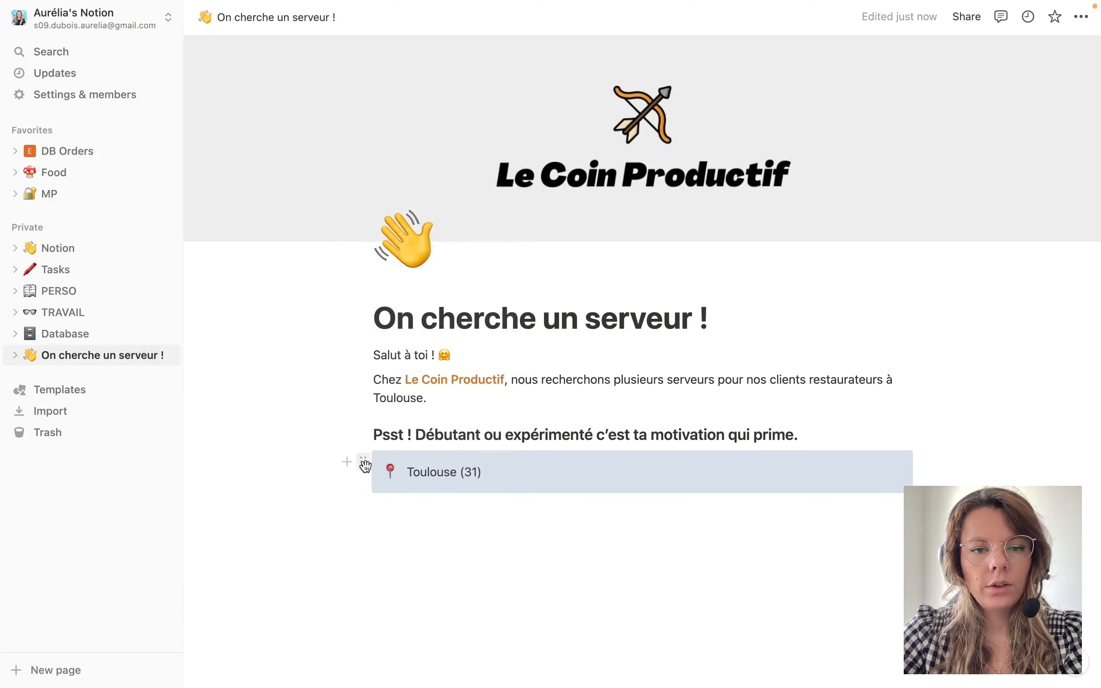
click(364, 464)
key(ctrl+d)
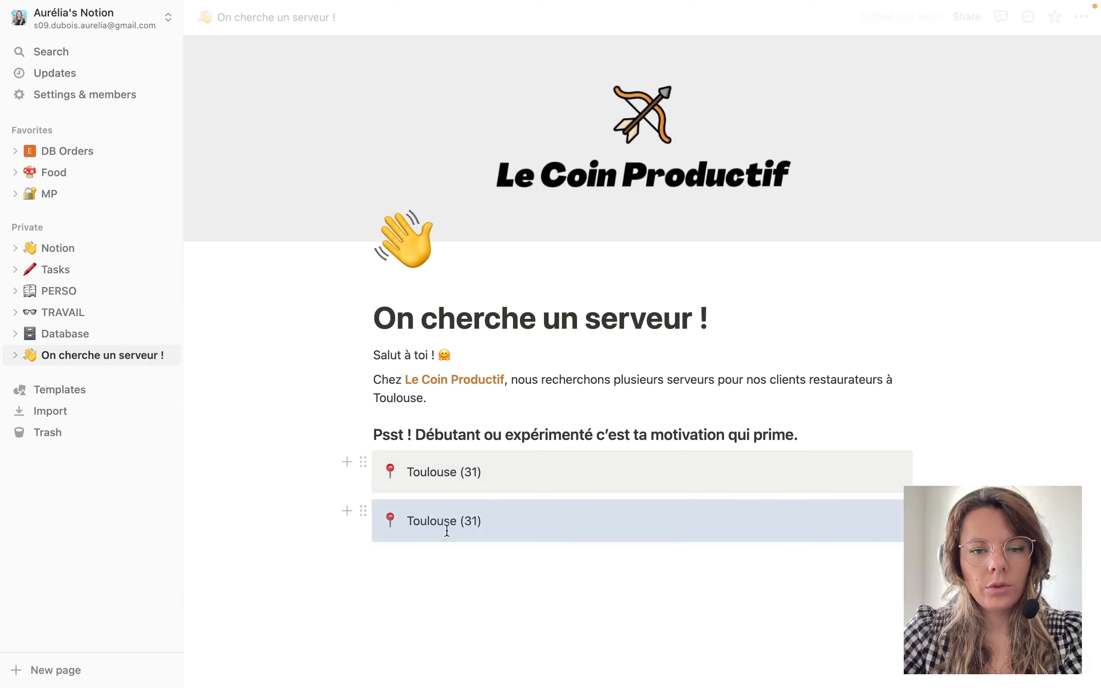
click(518, 523)
Give the copy a briefcase icon and the text 'Temps plein, CDI/CDD'.
scroll(518, 523, down, 2)
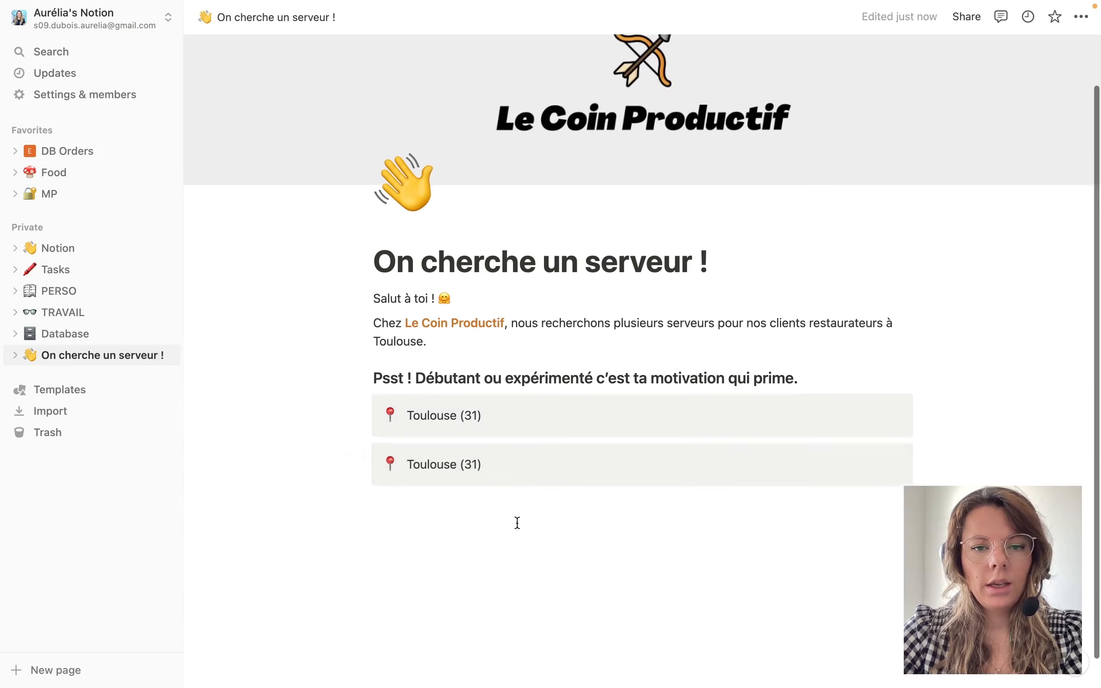
click(391, 462)
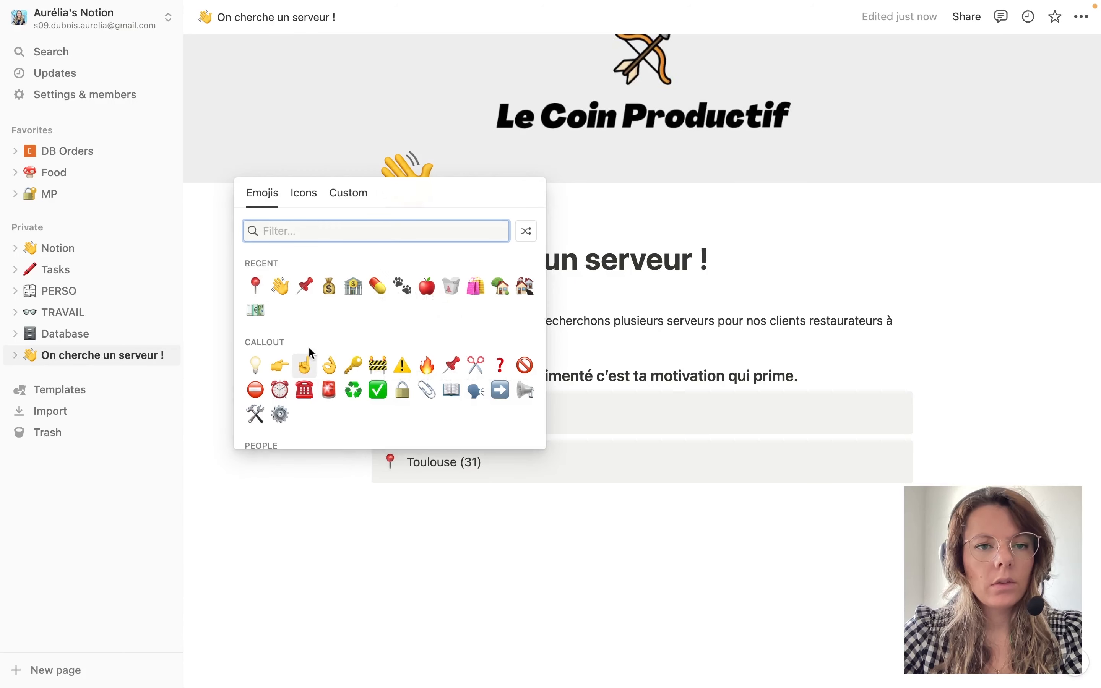
scroll(409, 310, down, 15)
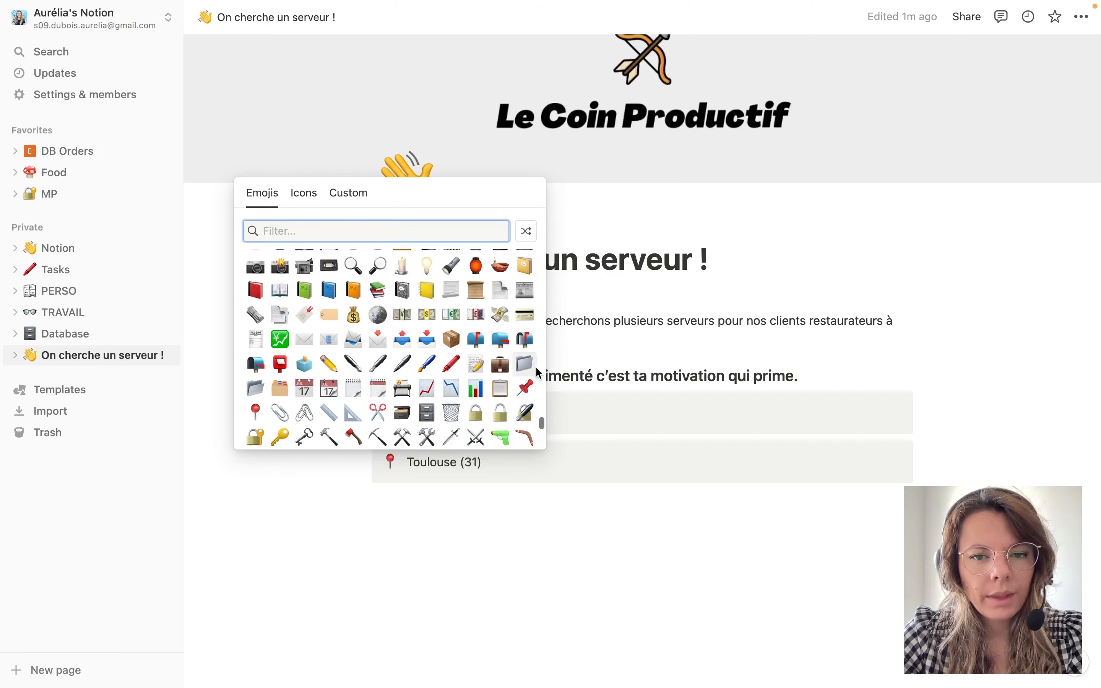
click(500, 364)
triple_click(424, 461)
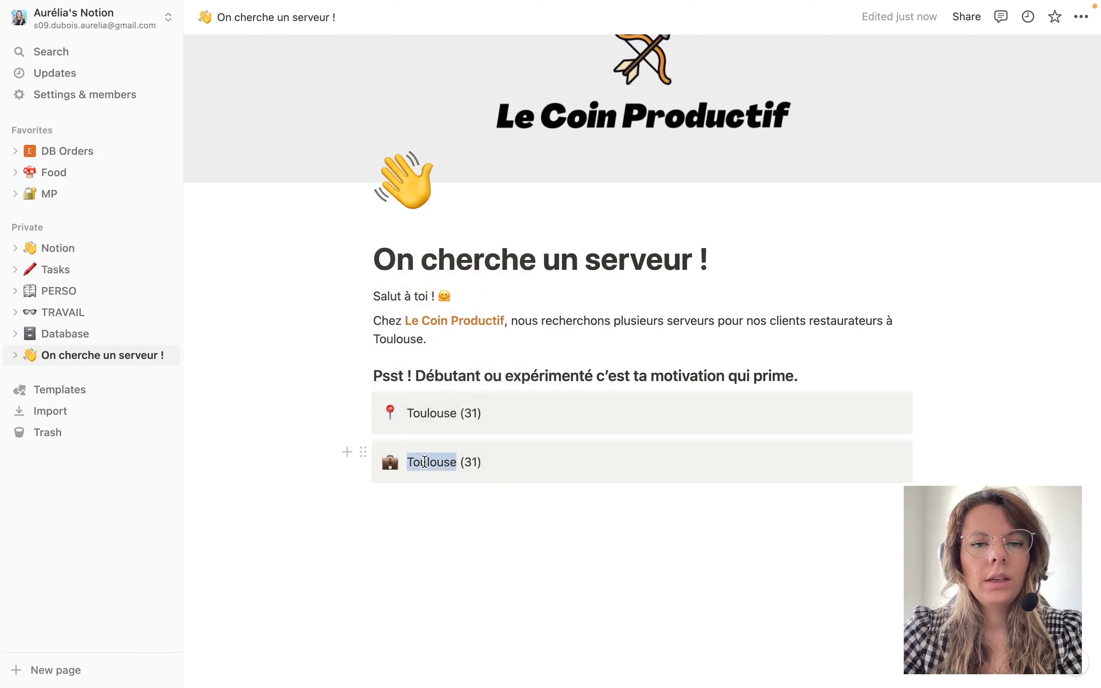
text(Temps )
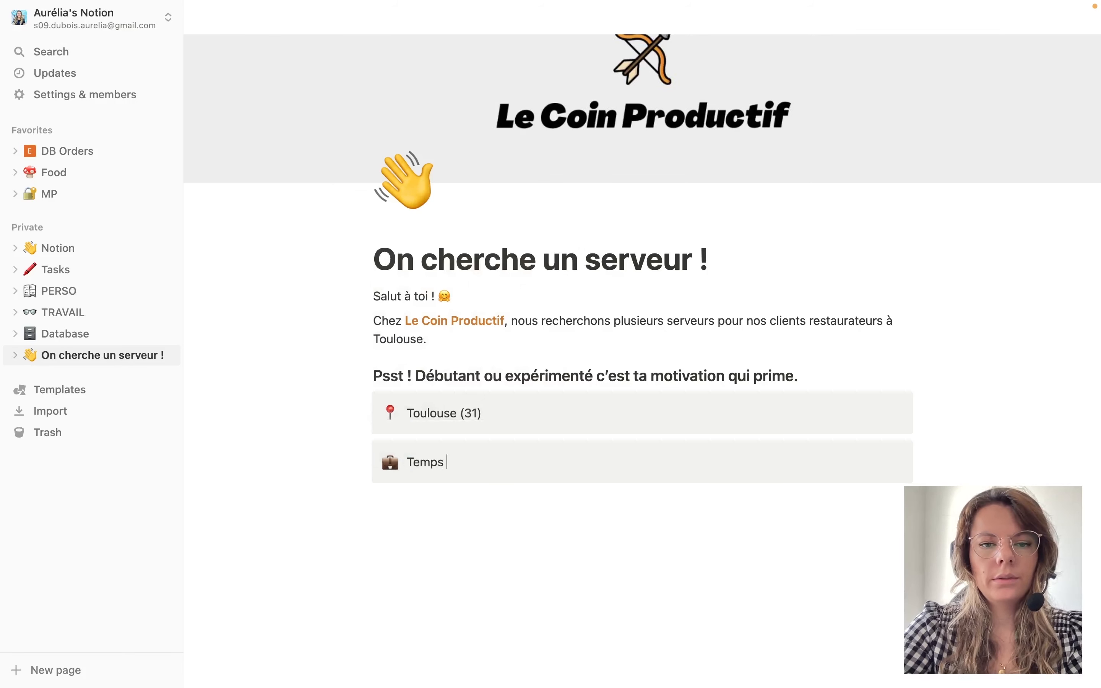
text(plein, C)
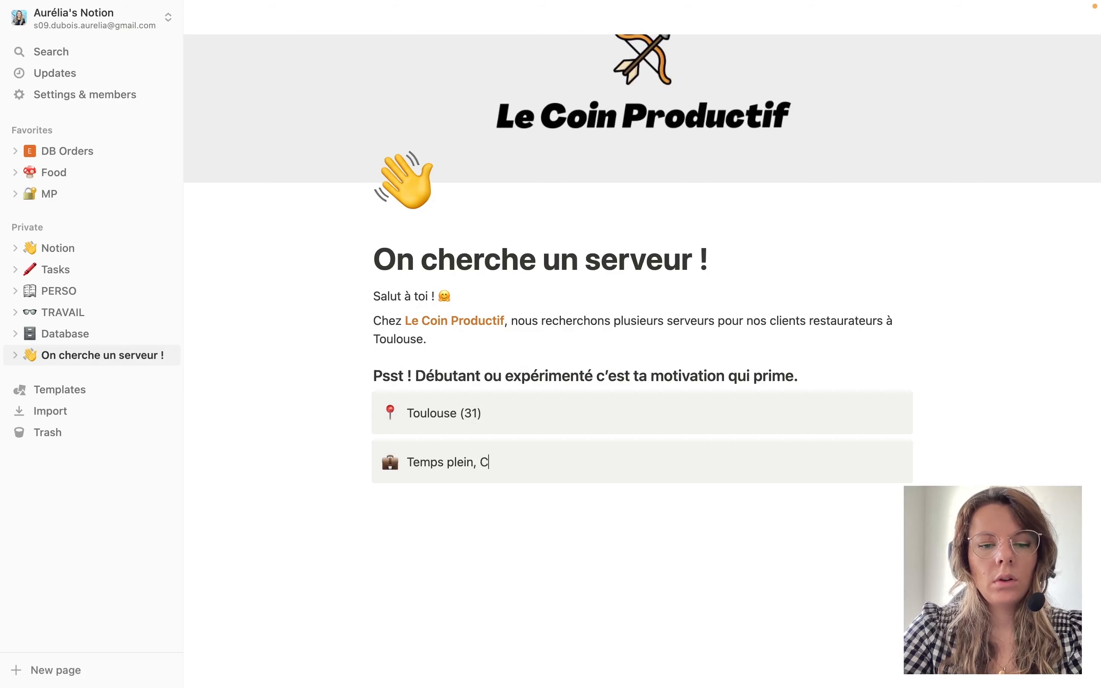
text(DI/CDD)
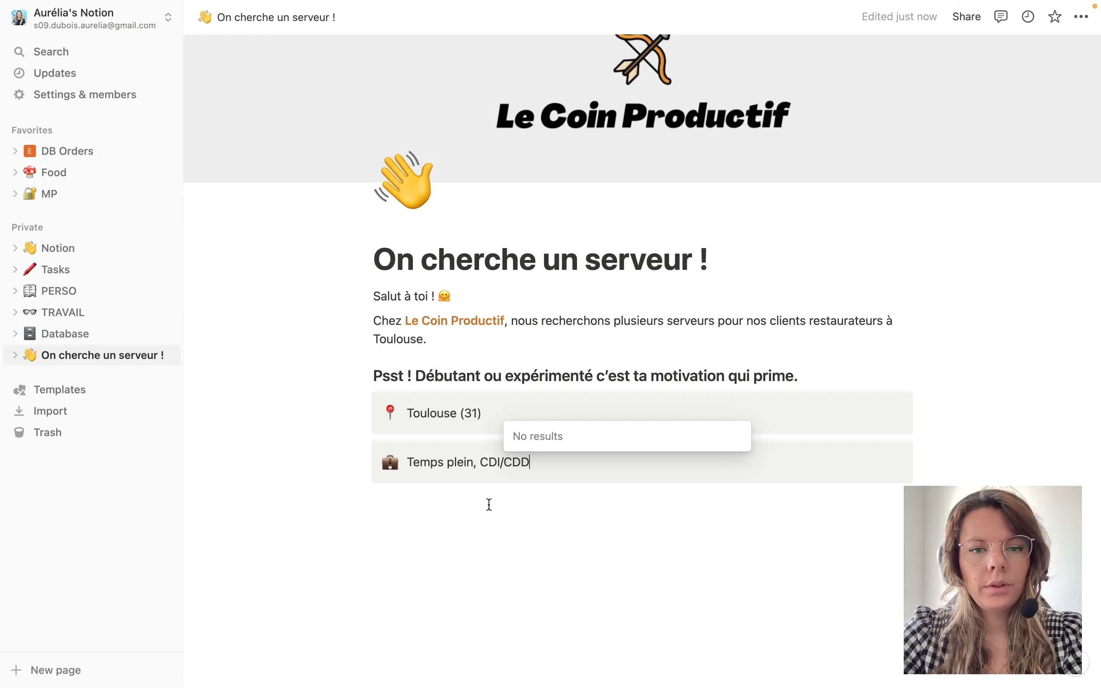
click(486, 508)
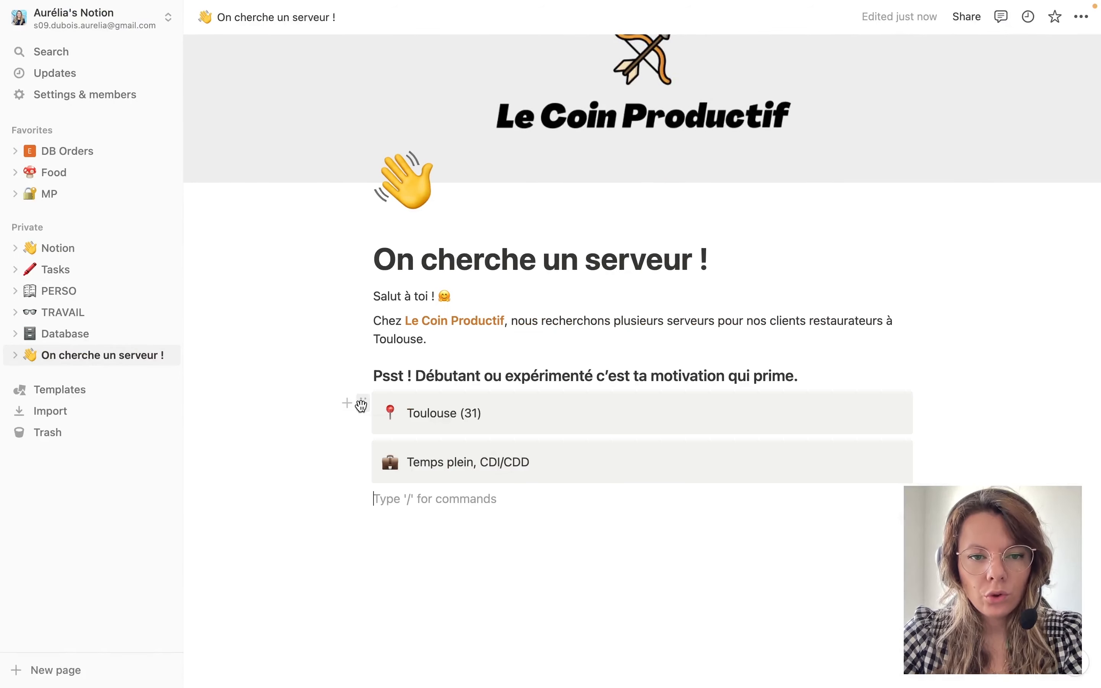
click(362, 403)
Give the Toulouse callout a grey background and place the Temps plein callout beside it in columns.
mouse_move(290, 497)
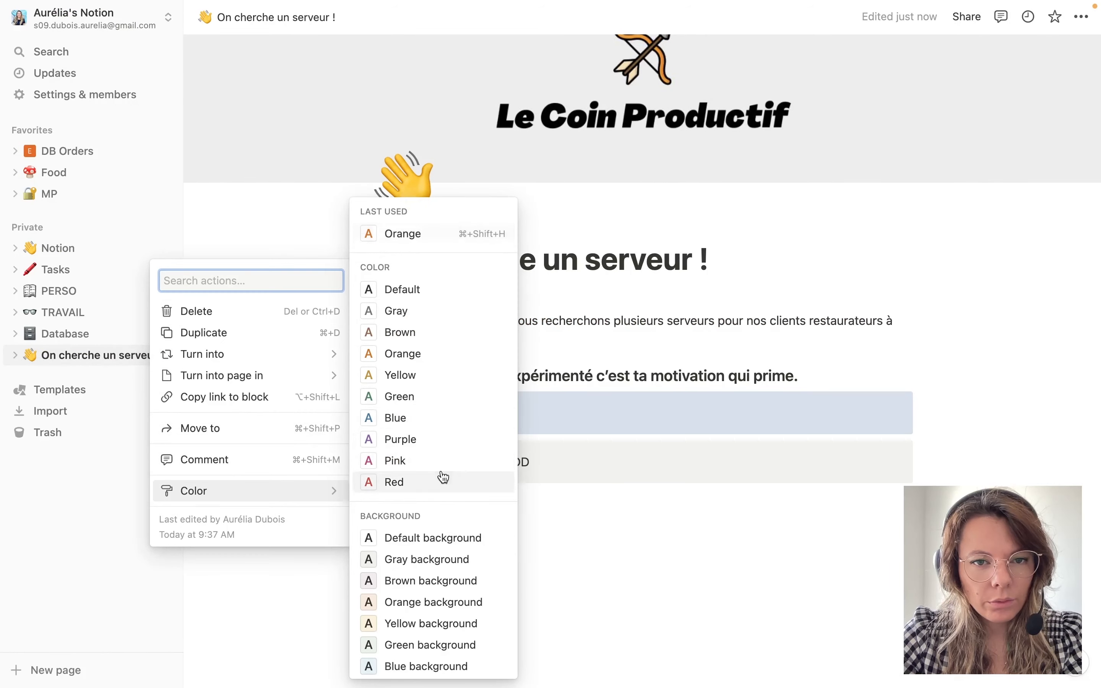
scroll(414, 557, down, 2)
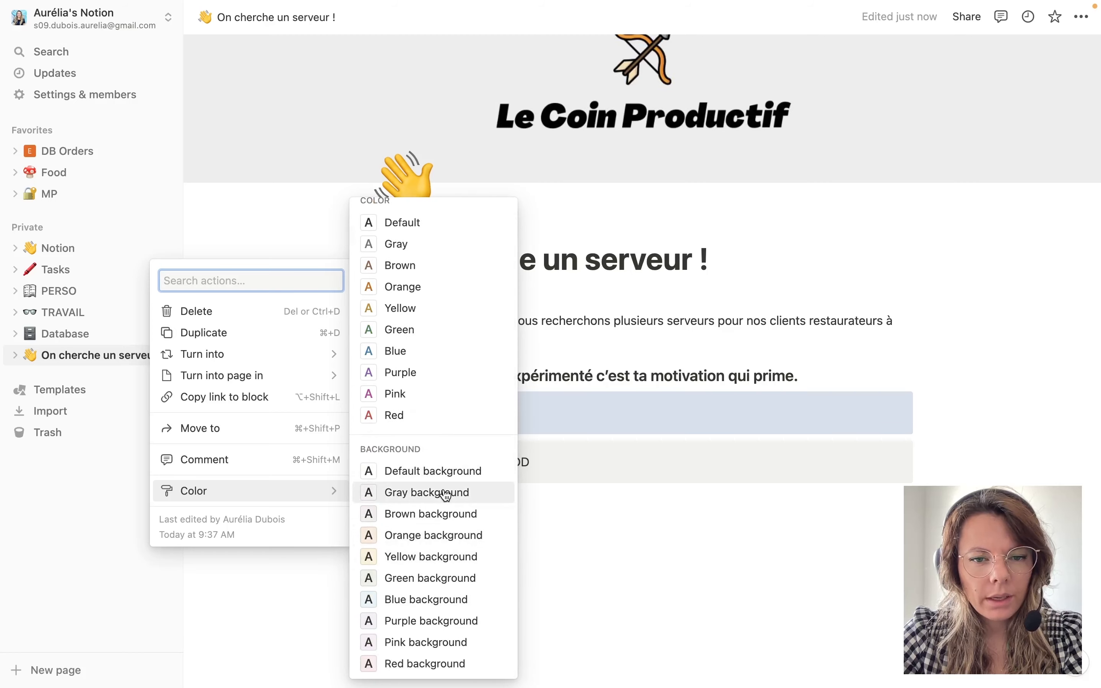
click(428, 642)
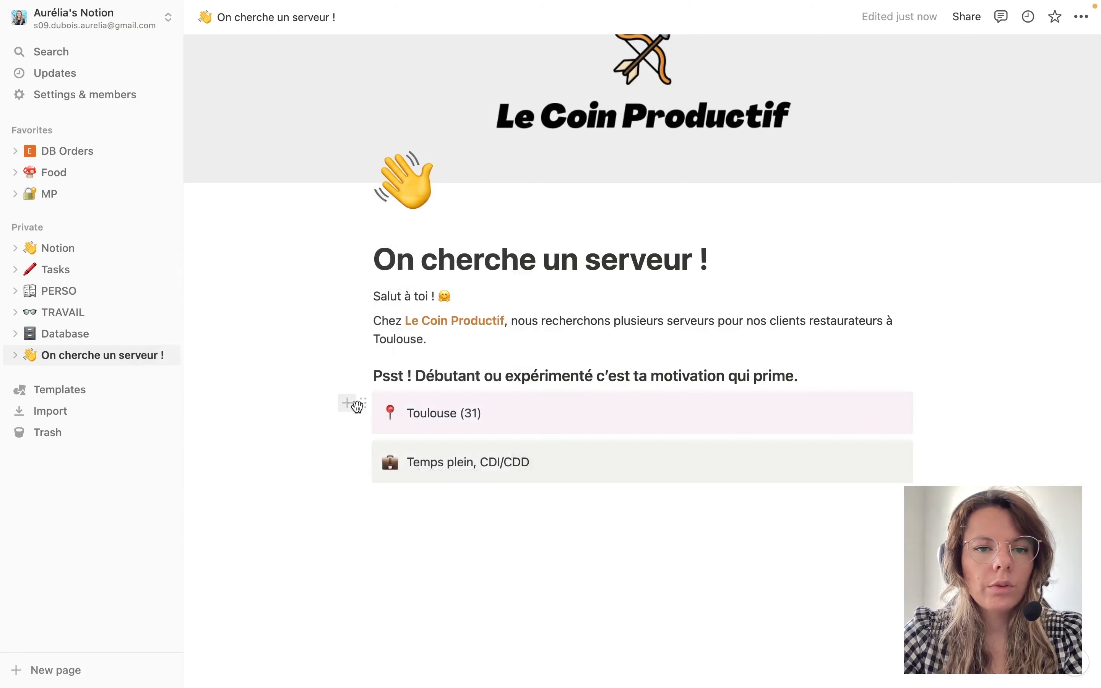
click(363, 403)
mouse_move(270, 497)
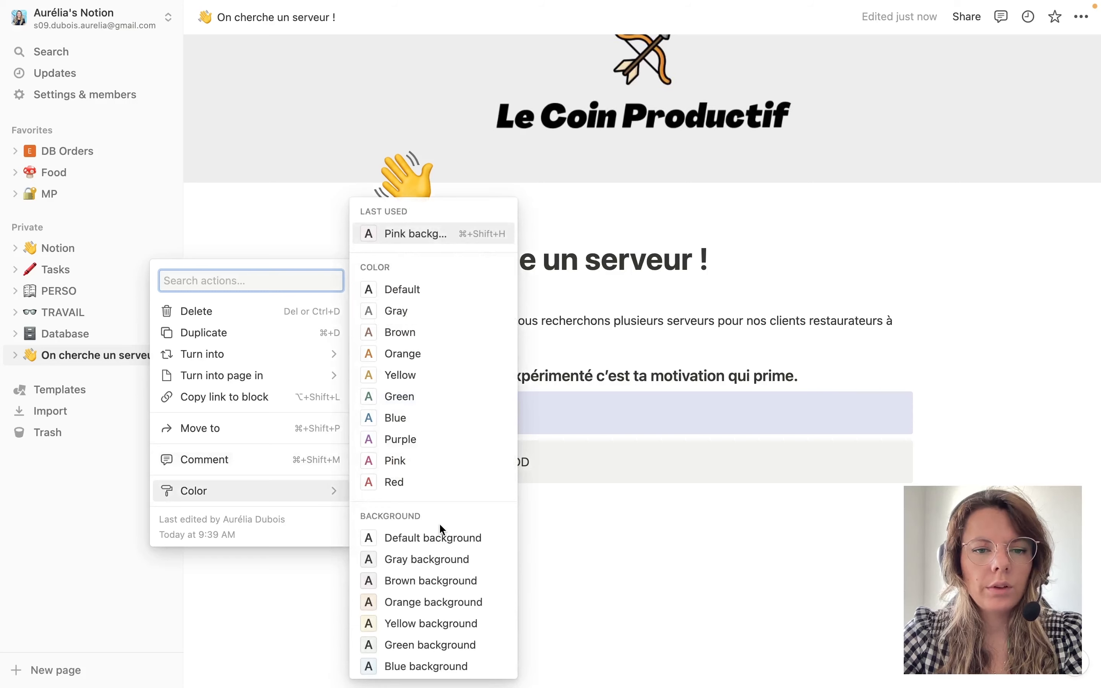
click(437, 562)
drag(369, 455, 960, 408)
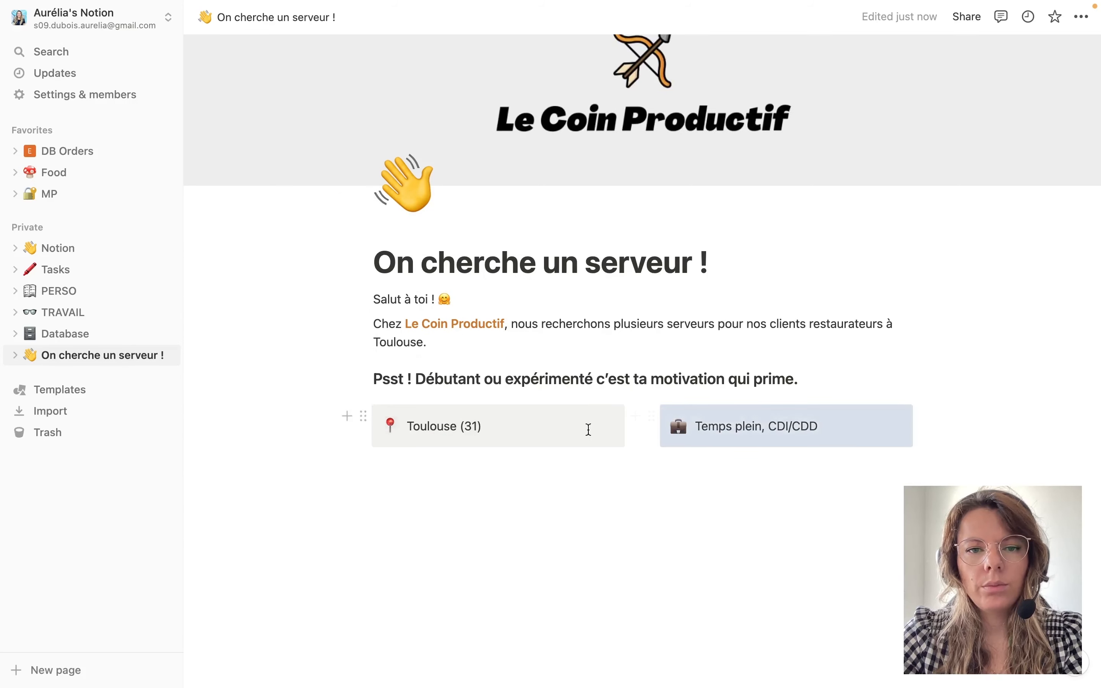
click(525, 506)
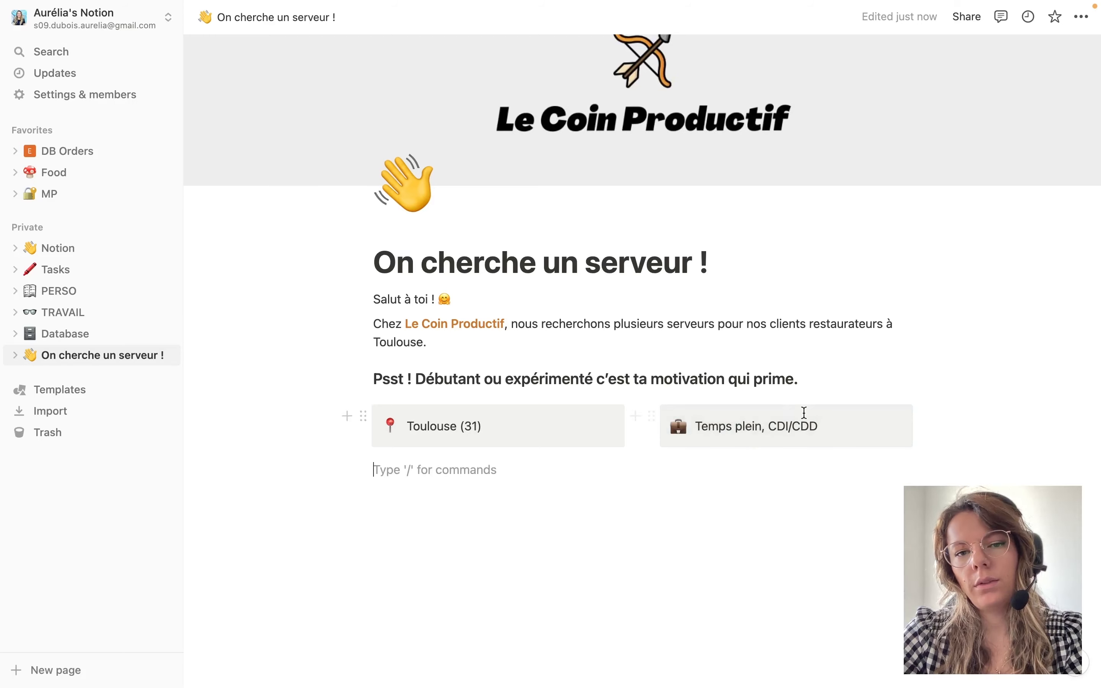
Add the Heading 1 'Ce qu’on attend de toi'.
text(/)
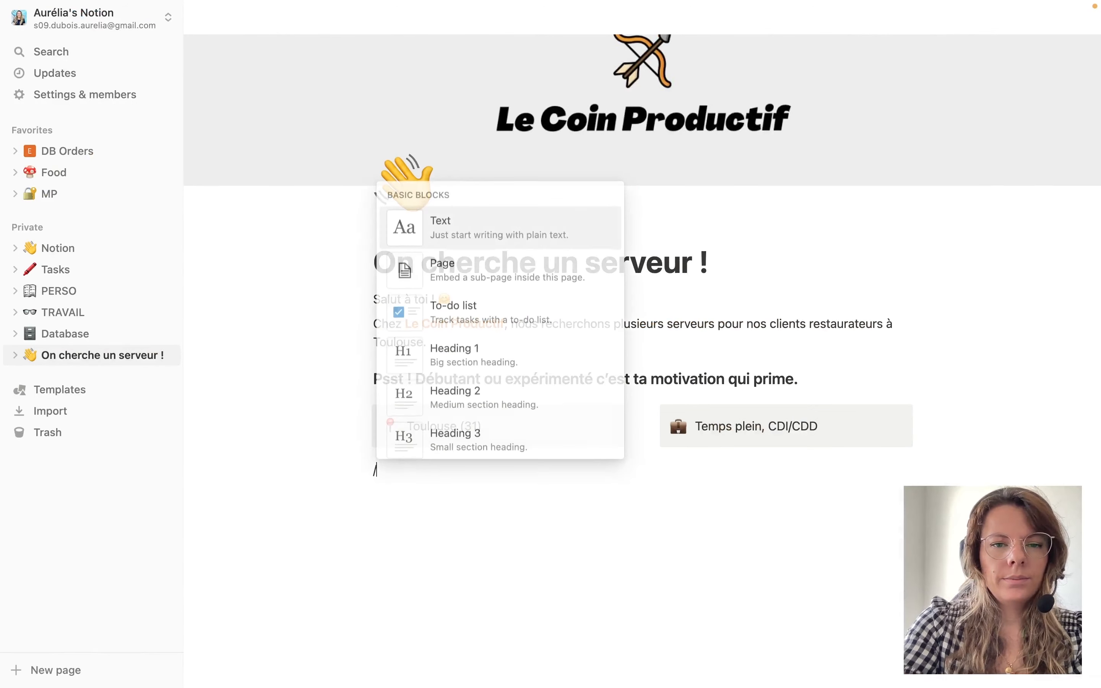
text(#)
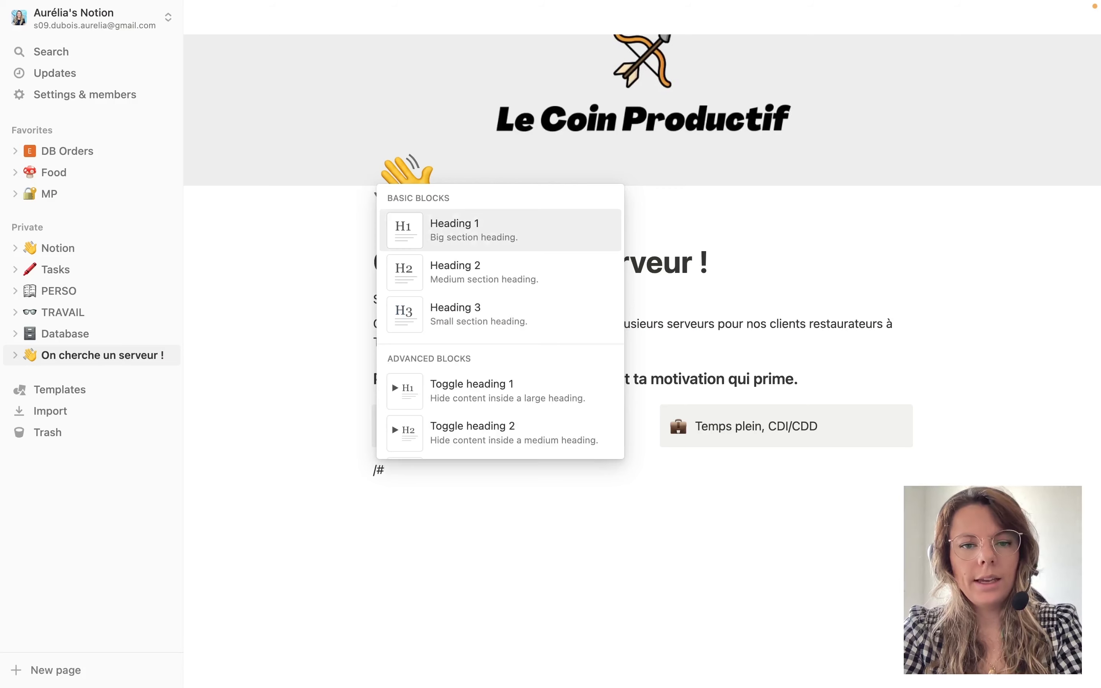
key(Return)
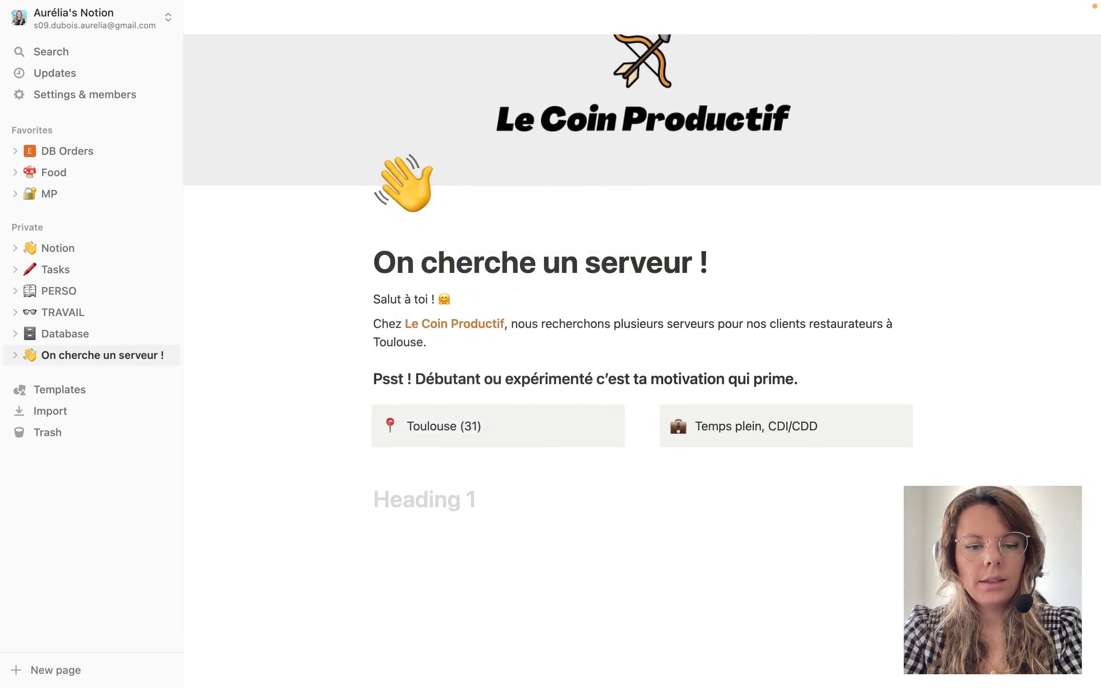
text(Ce q)
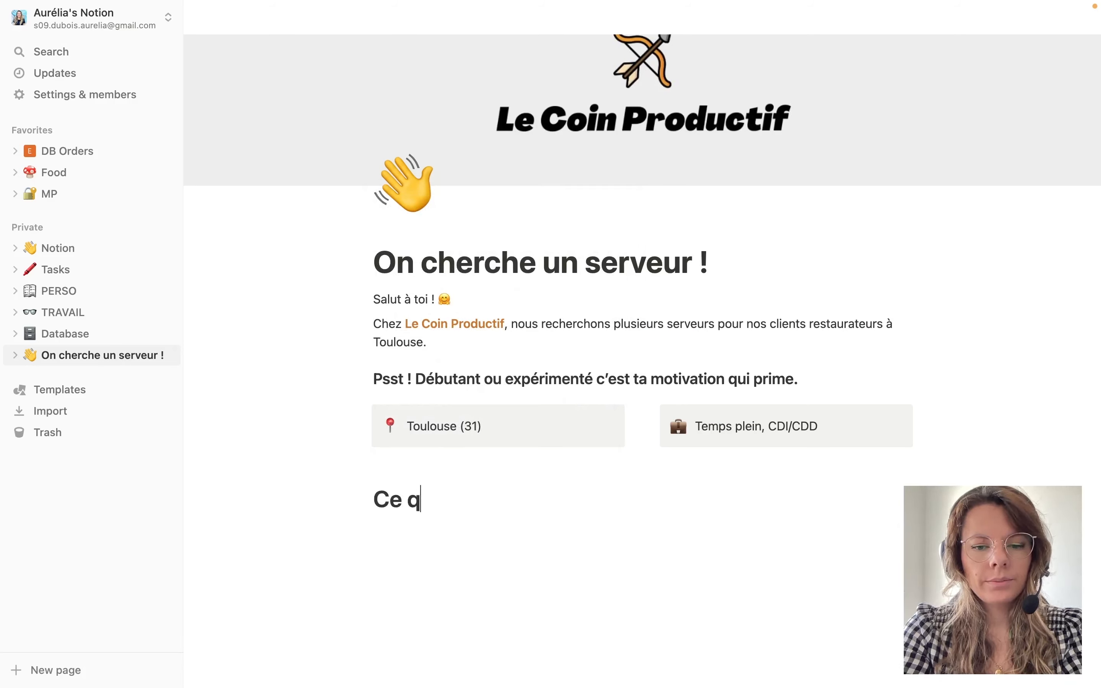
text(u’on att)
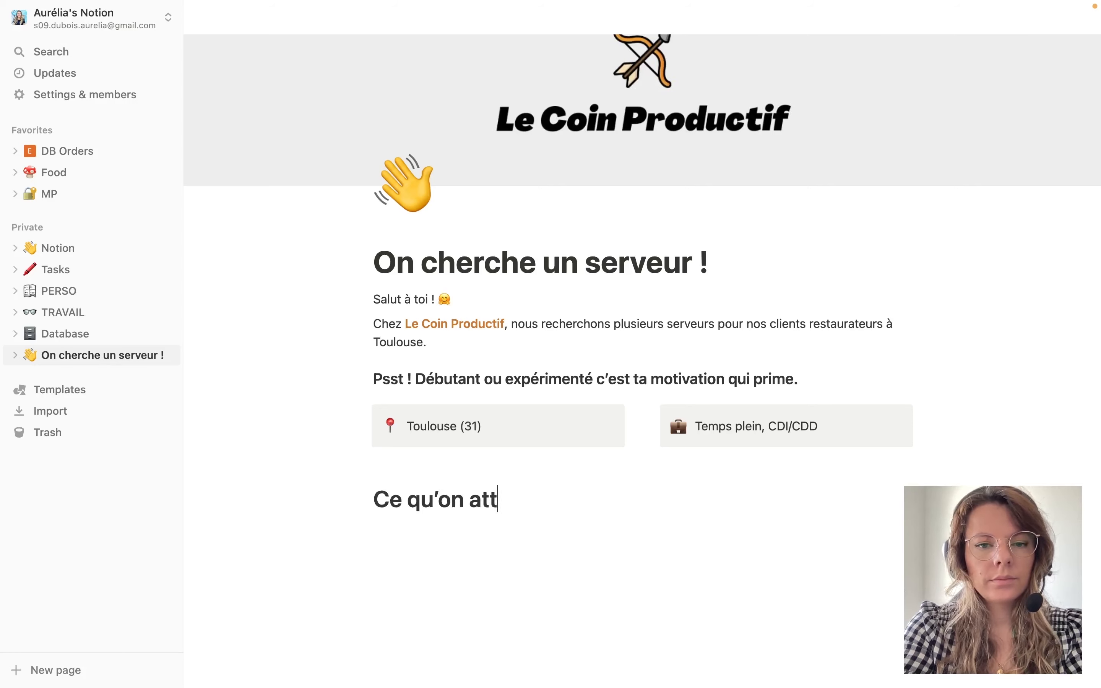
text(end de toi)
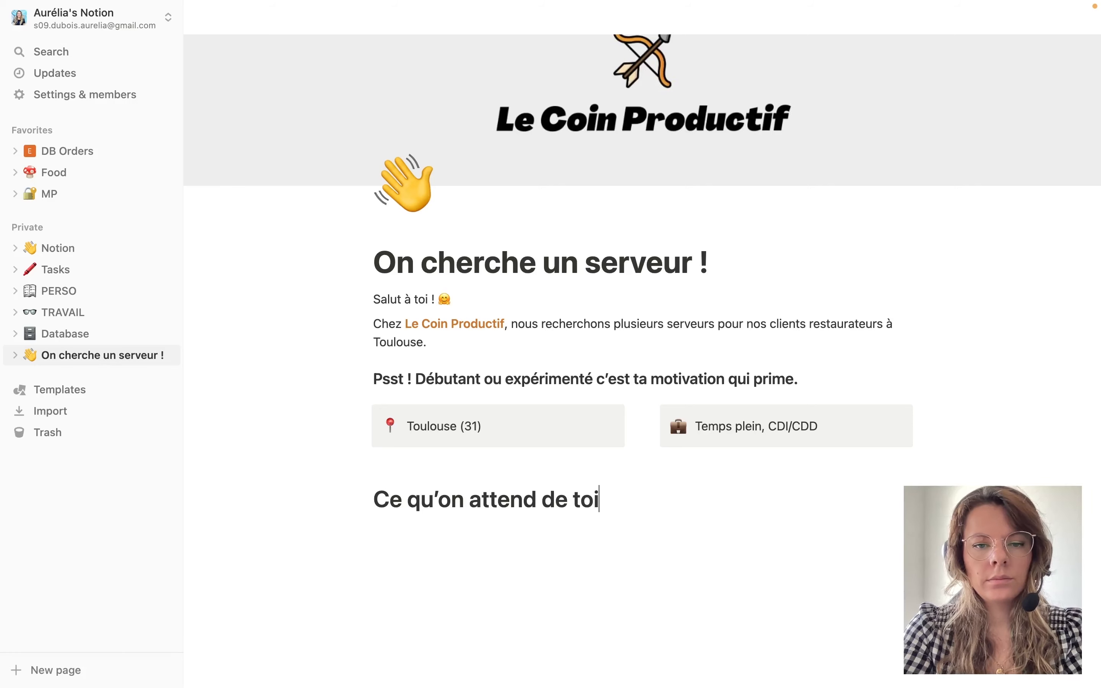
key(Return)
List the emoji duties: mise en place, accueil des clients, service à table, encaissement, removing the duplicate.
key(ctrl+super+space)
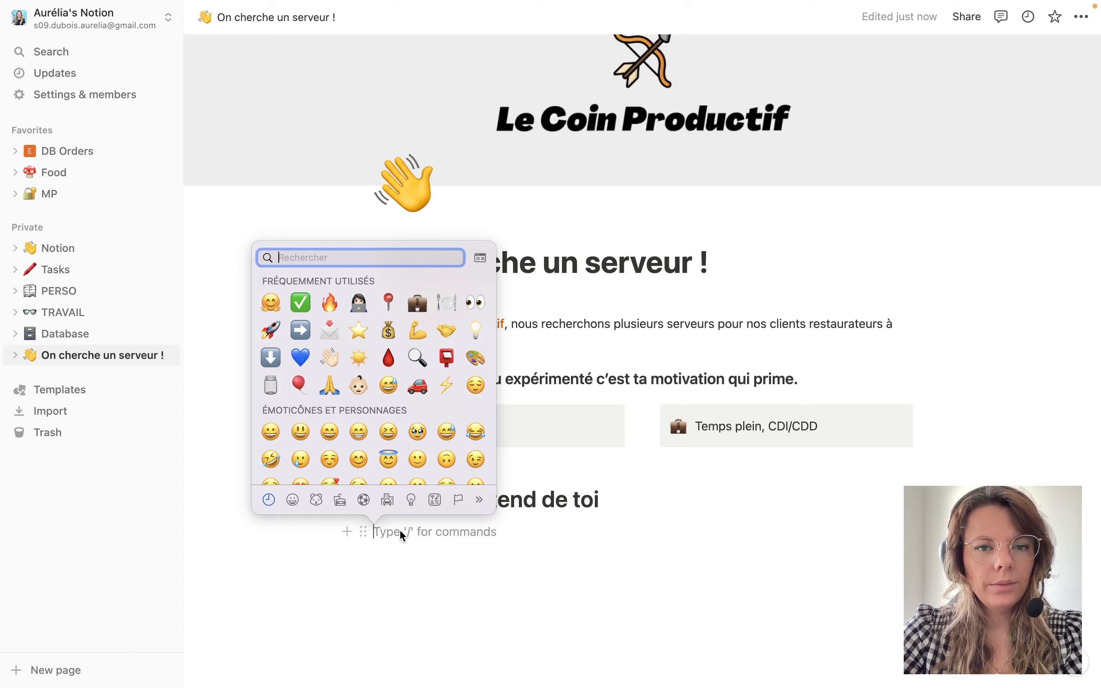
click(414, 332)
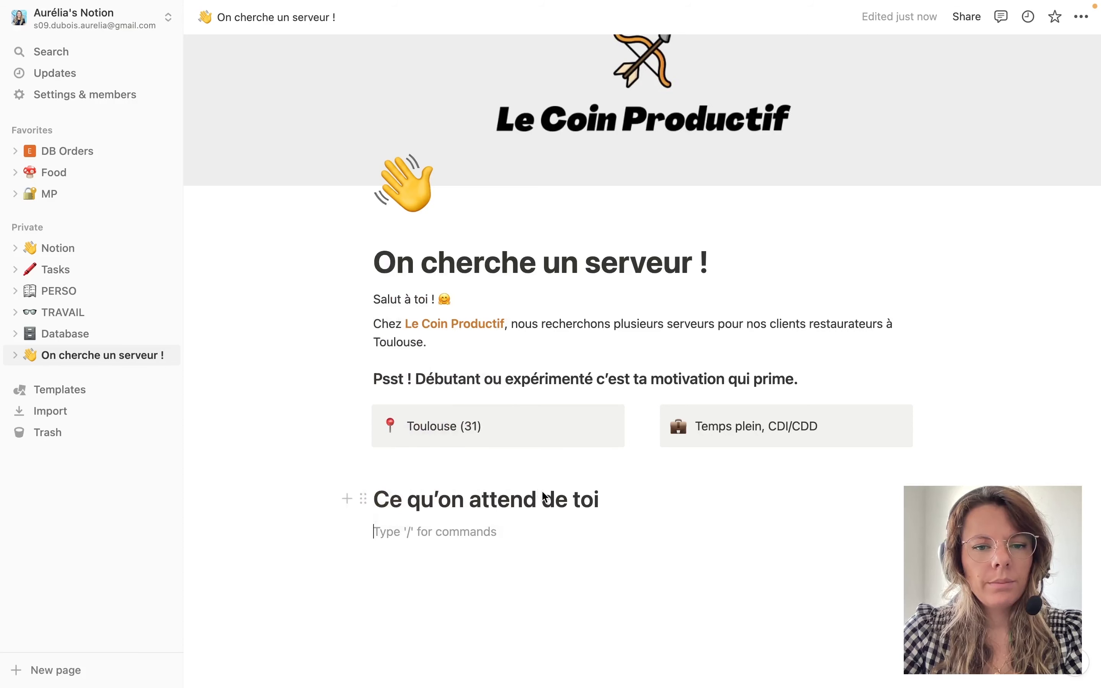
text(La mise en place du r)
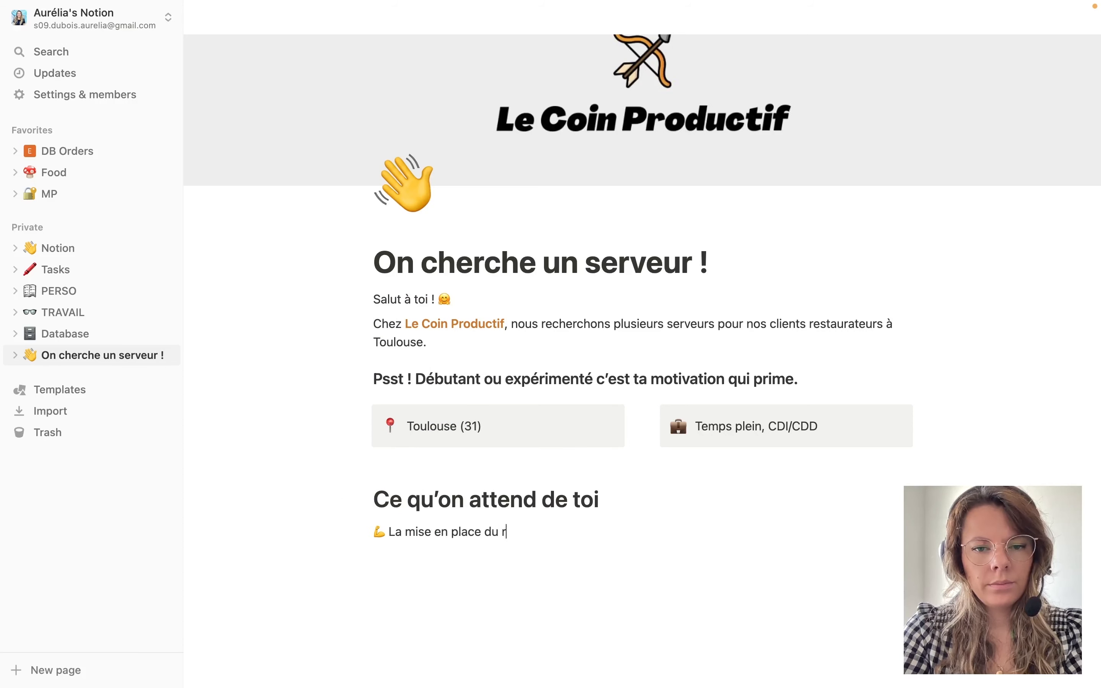
text(estaurant)
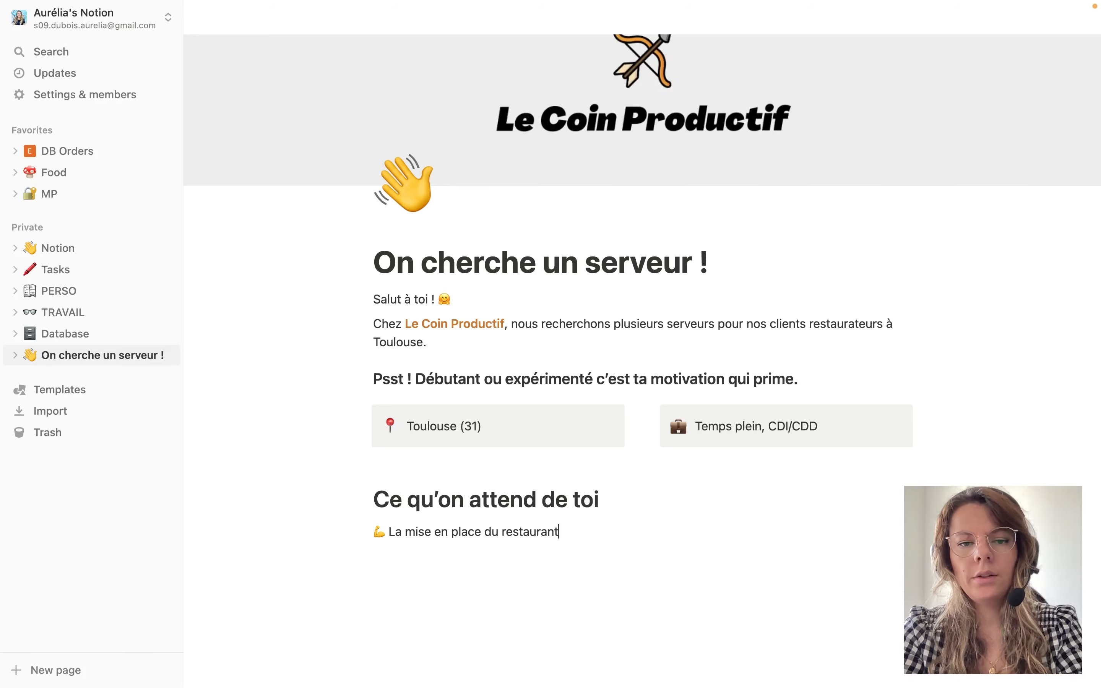
key(Return)
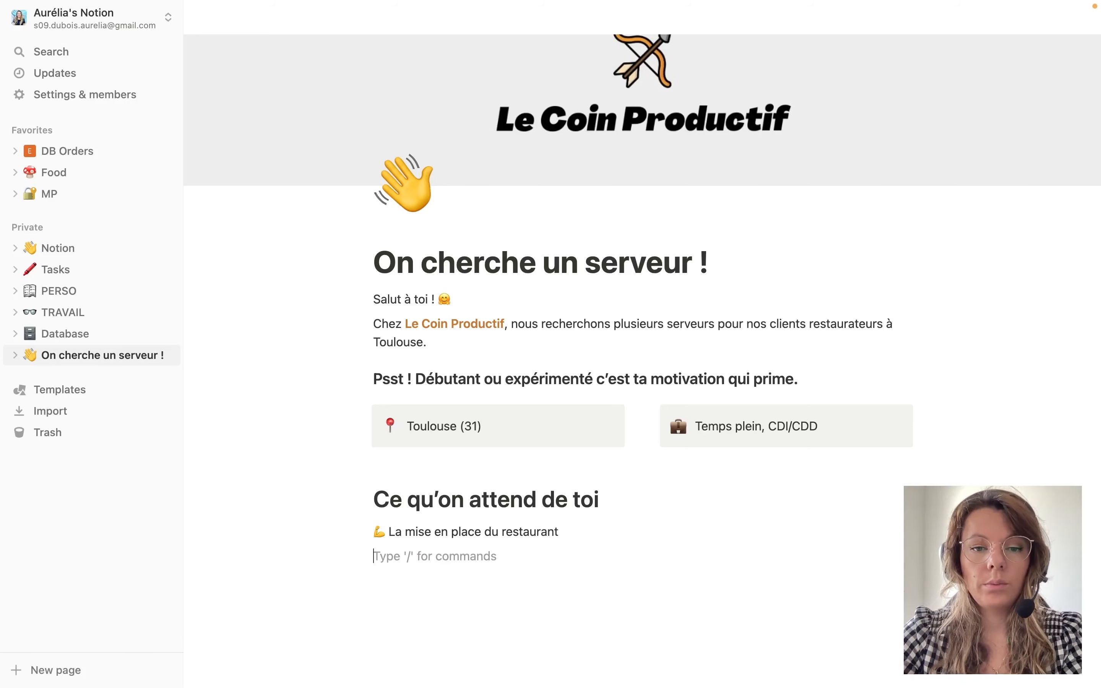
text(💪 La mise en place du restaurant 🤝 L’accueil des clients 🍽️ Le service à table 💰 L’encaissement)
click(363, 559)
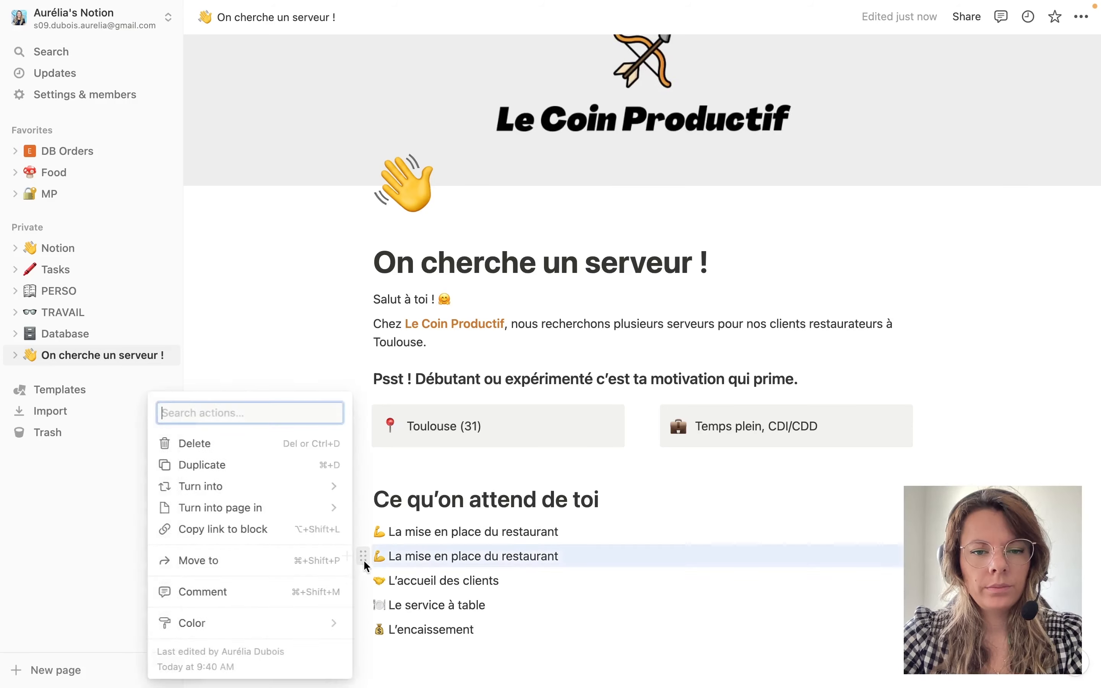
key(Delete)
scroll(501, 578, down, 3)
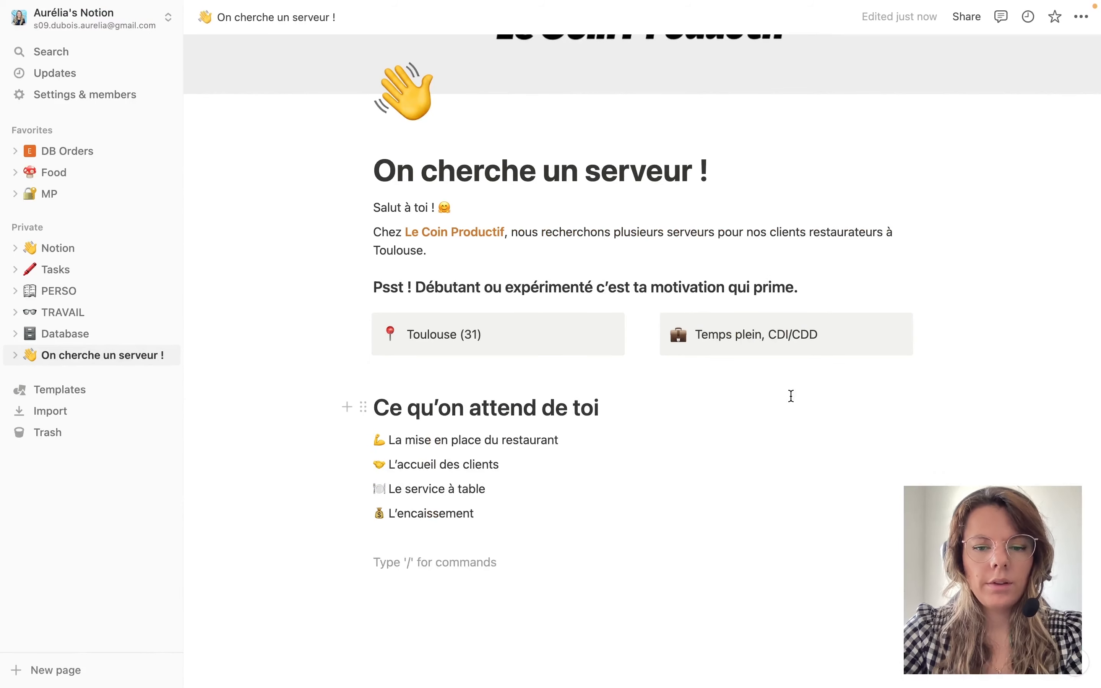
Add the Heading 1 'Notre besoin' followed by the two pasted paragraphs describing the need.
text(/)
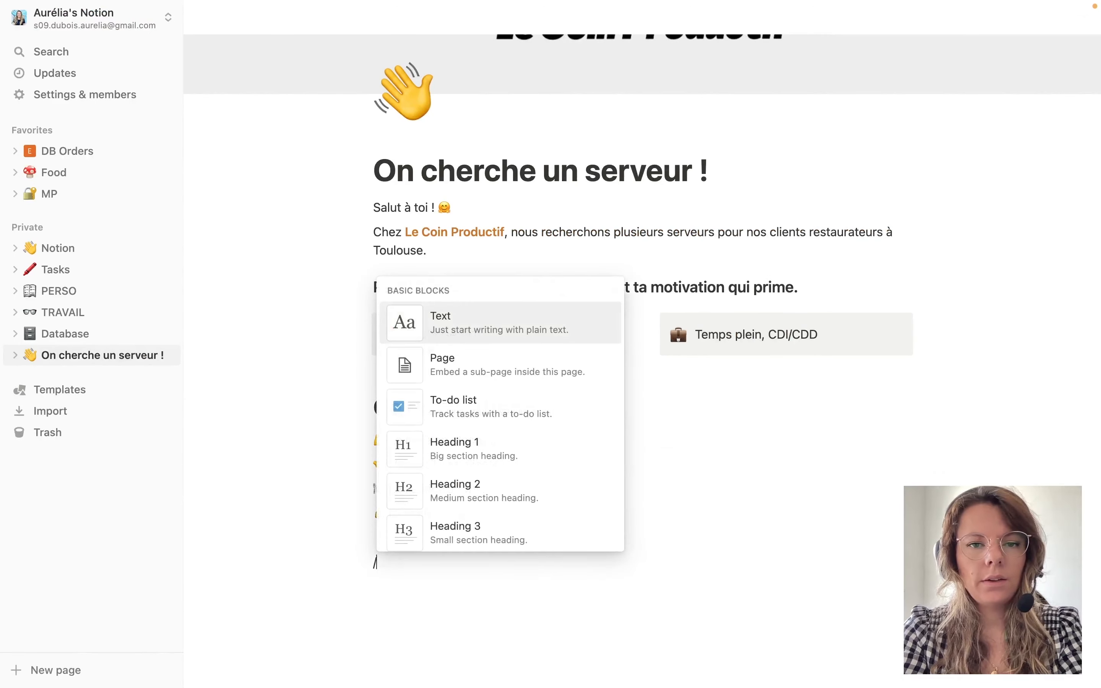
text(#)
key(Return)
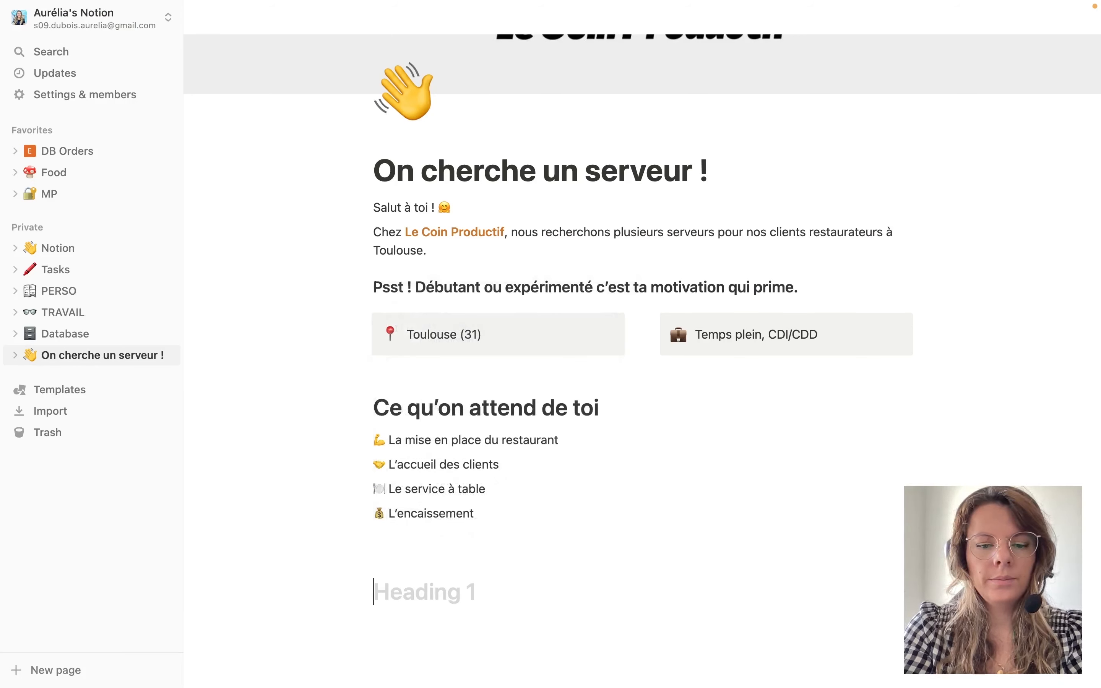
text(Notre besoi)
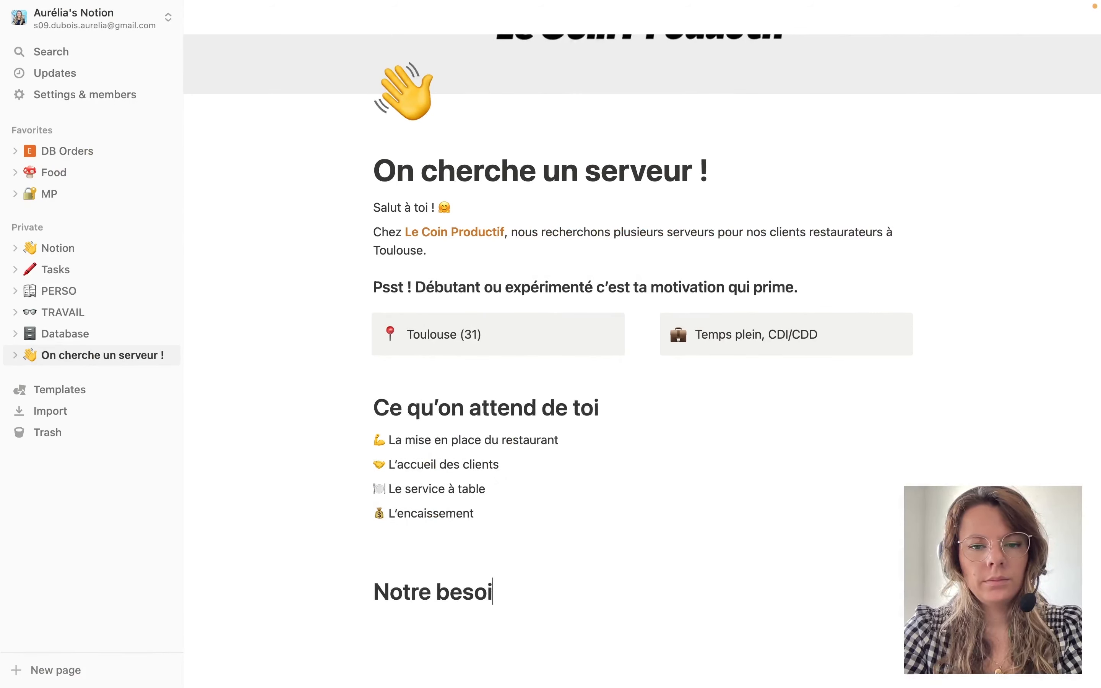
text(n)
key(Return)
scroll(630, 521, down, 3)
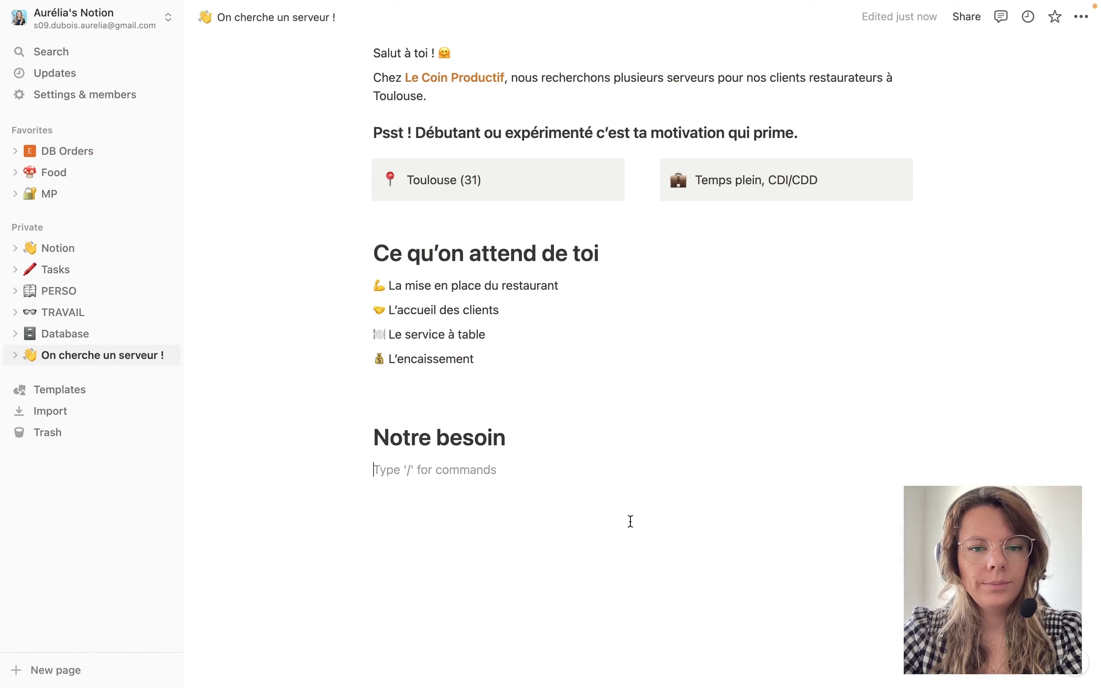
text(Trouver un serveur dynamique, compétent et sympa pour rejoindre notre équipe et partager ta bonne humeur avec nous. Alors si tu es intéressé, n’hésites pas à nous contacter !)
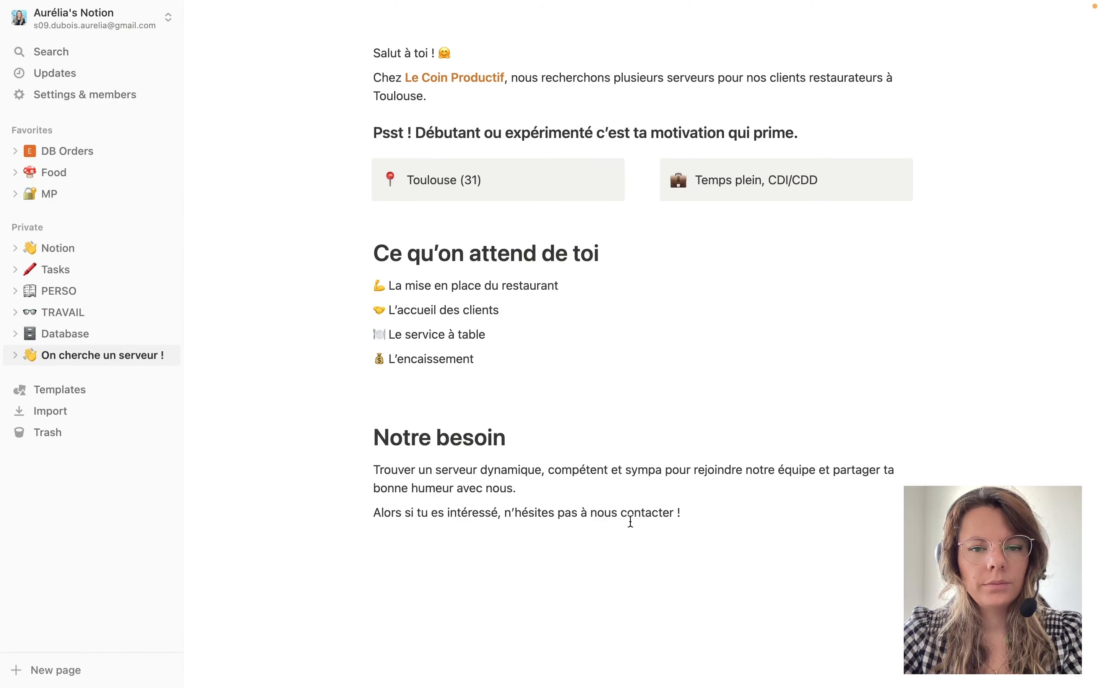
key(Return)
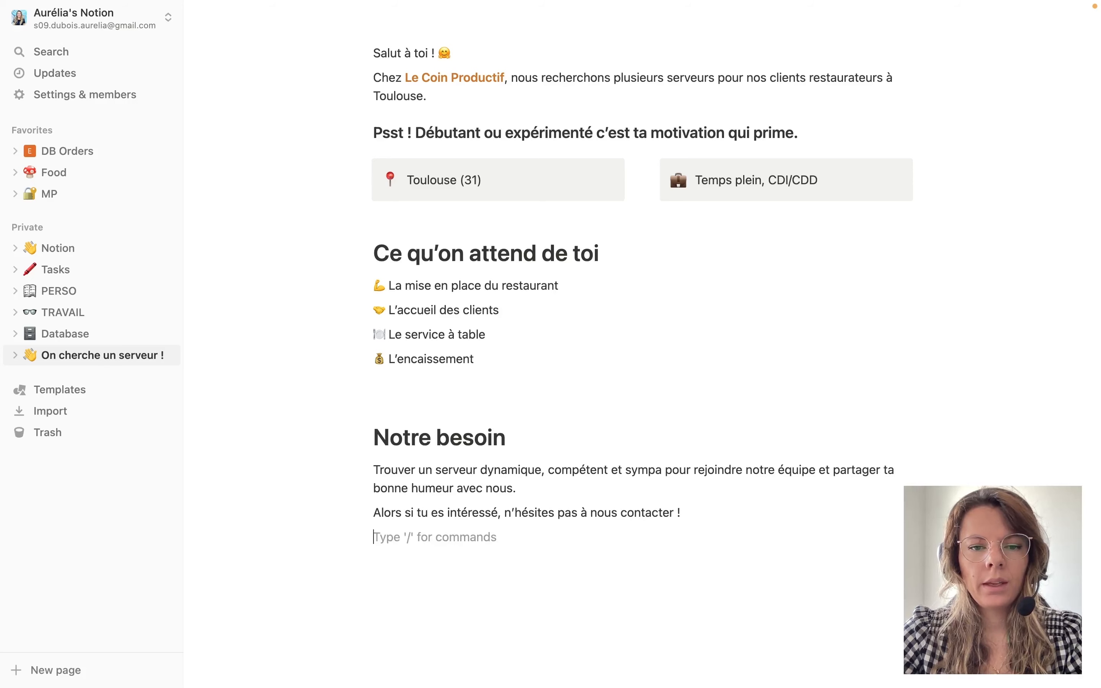
Delete the blank line under L'encaissement and add empty blocks below the closing sentence.
scroll(622, 440, up, 5)
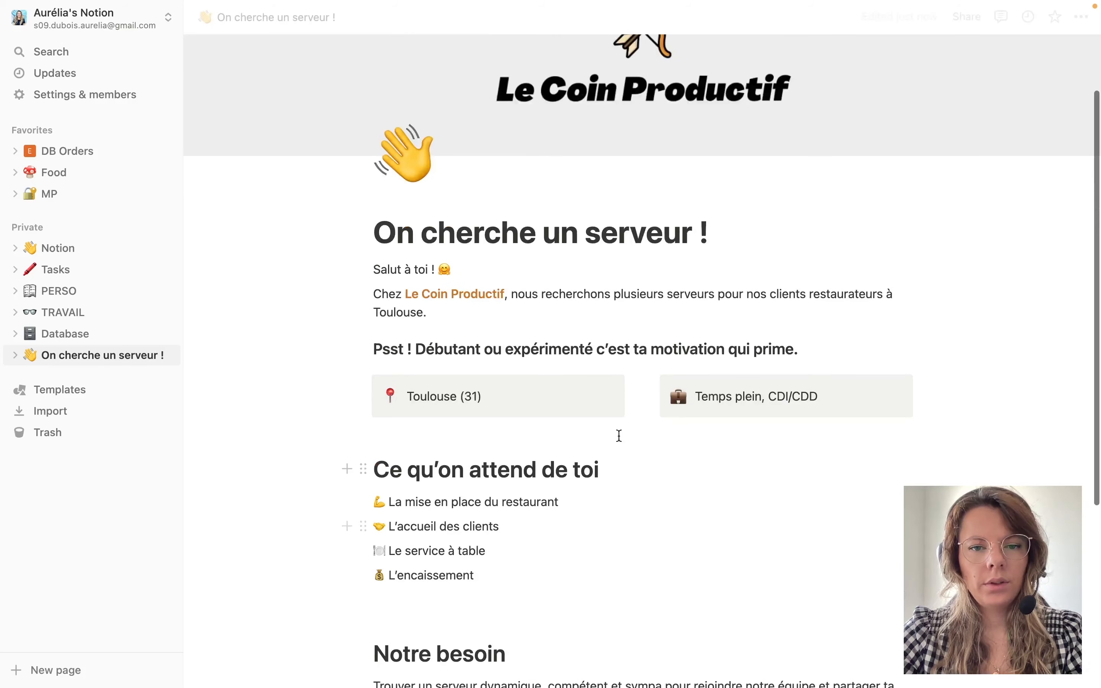
scroll(518, 443, down, 2)
click(445, 509)
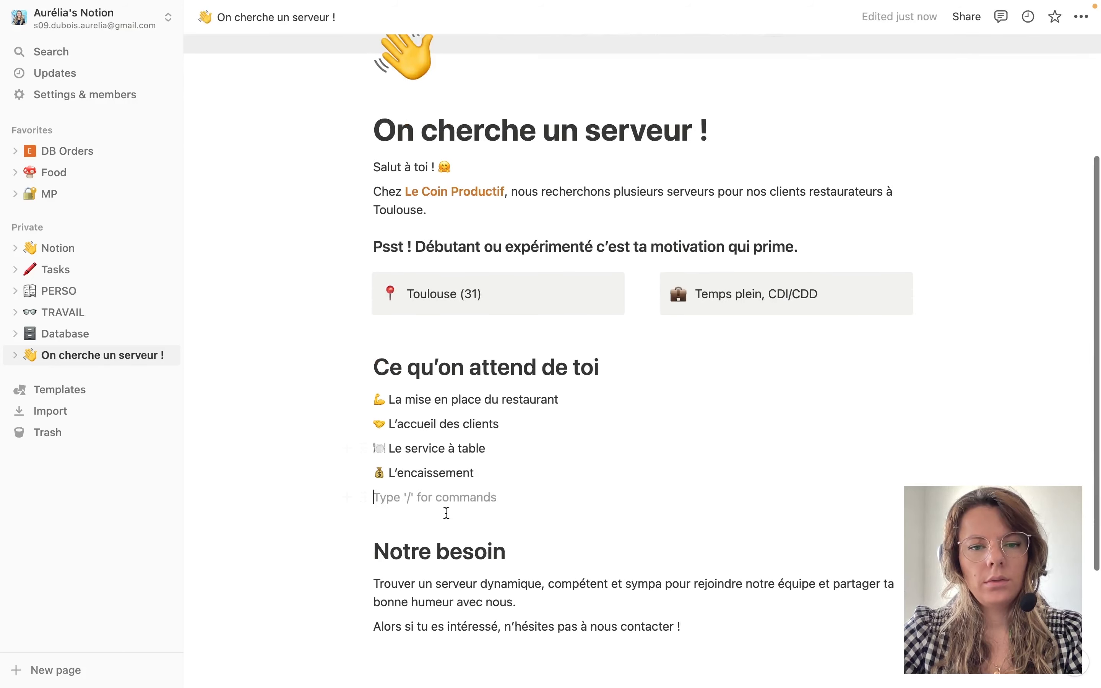
key(BackSpace)
scroll(499, 568, down, 2)
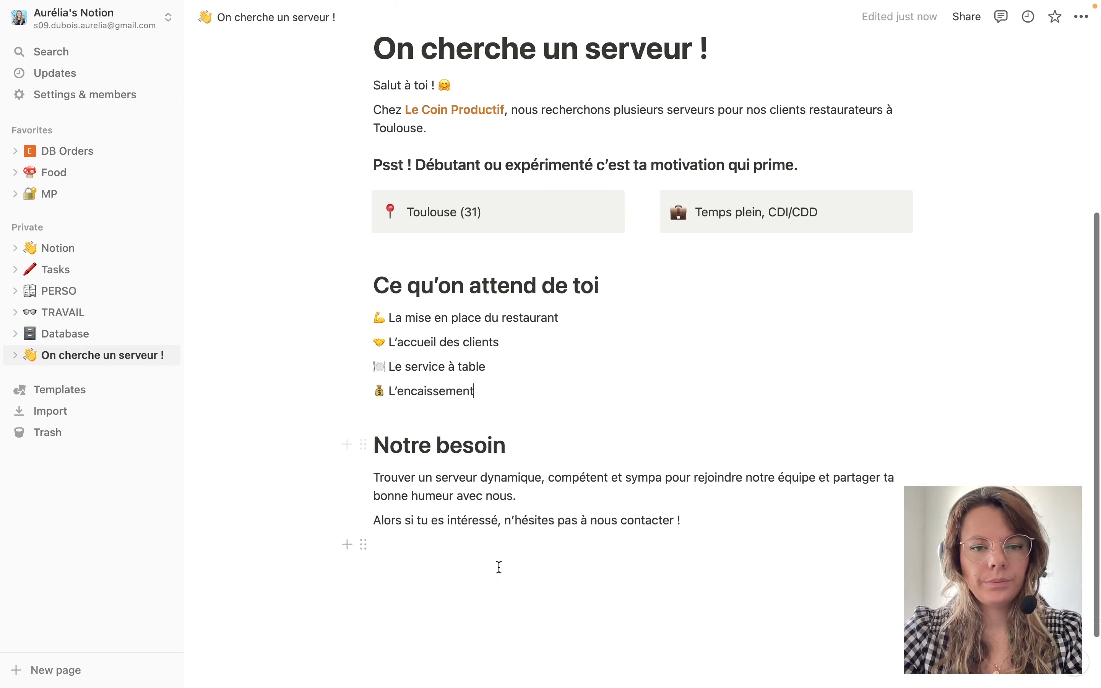
click(489, 567)
key(Return)
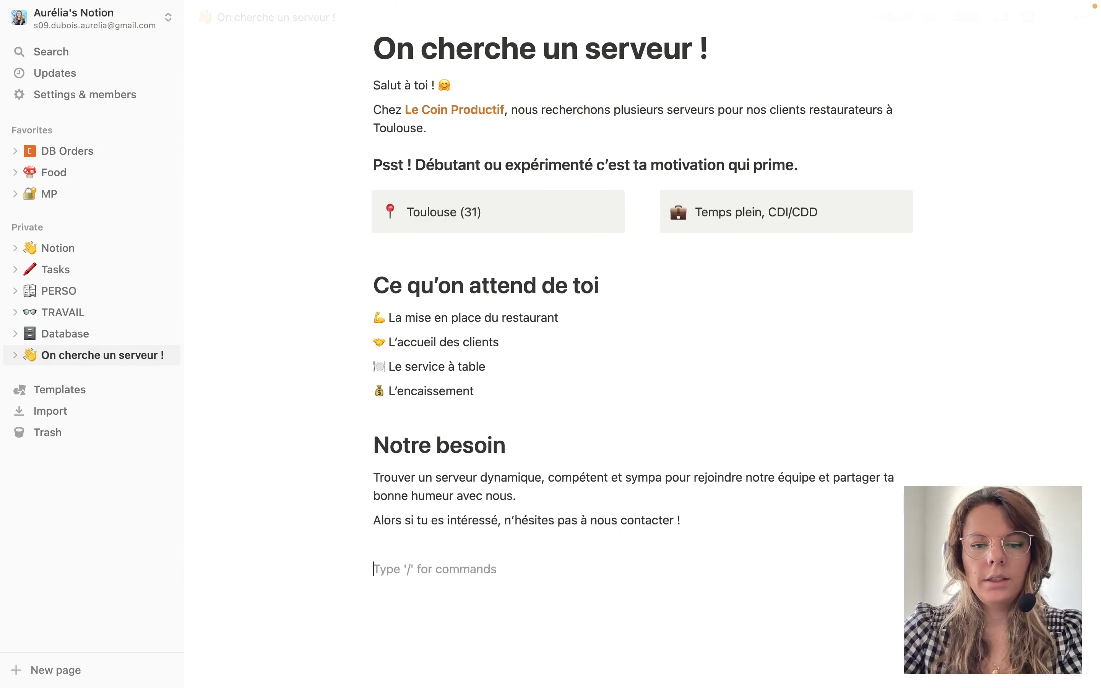
Add a callout block with the incoming-envelope emoji as its icon.
text(/cal)
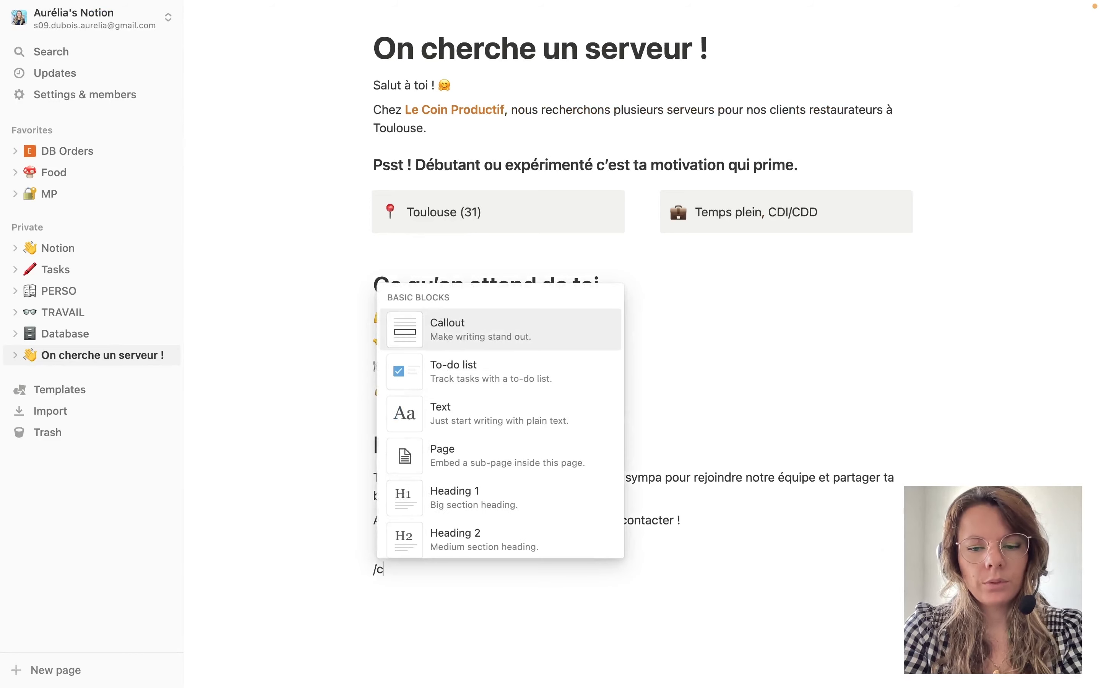
key(Return)
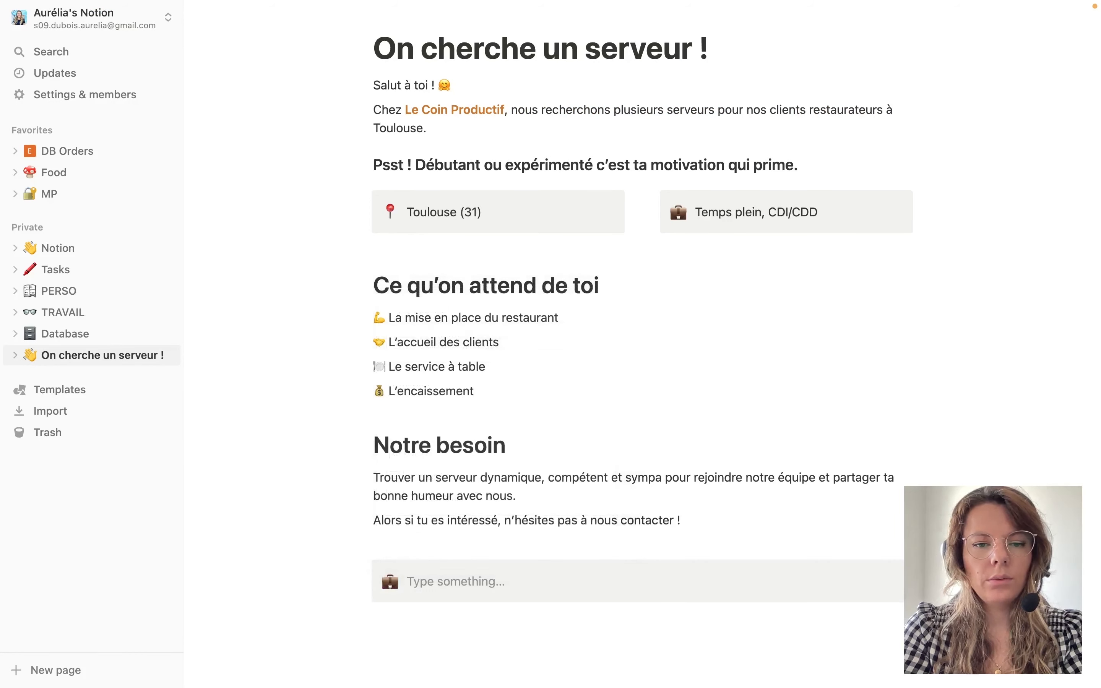
click(390, 583)
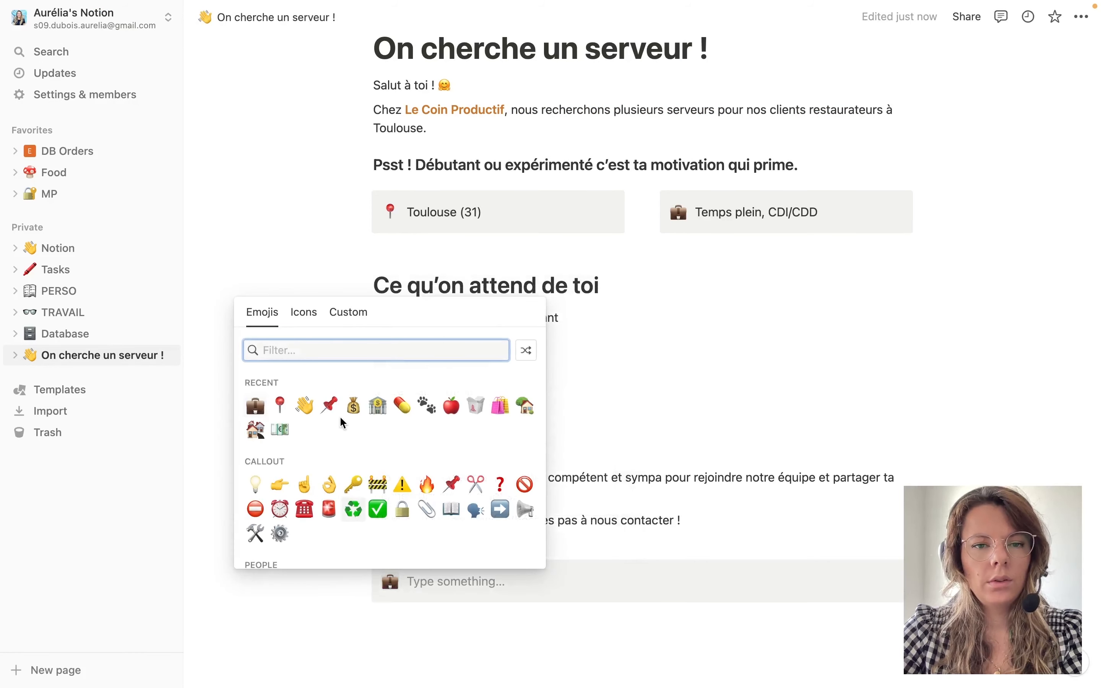
text(mail)
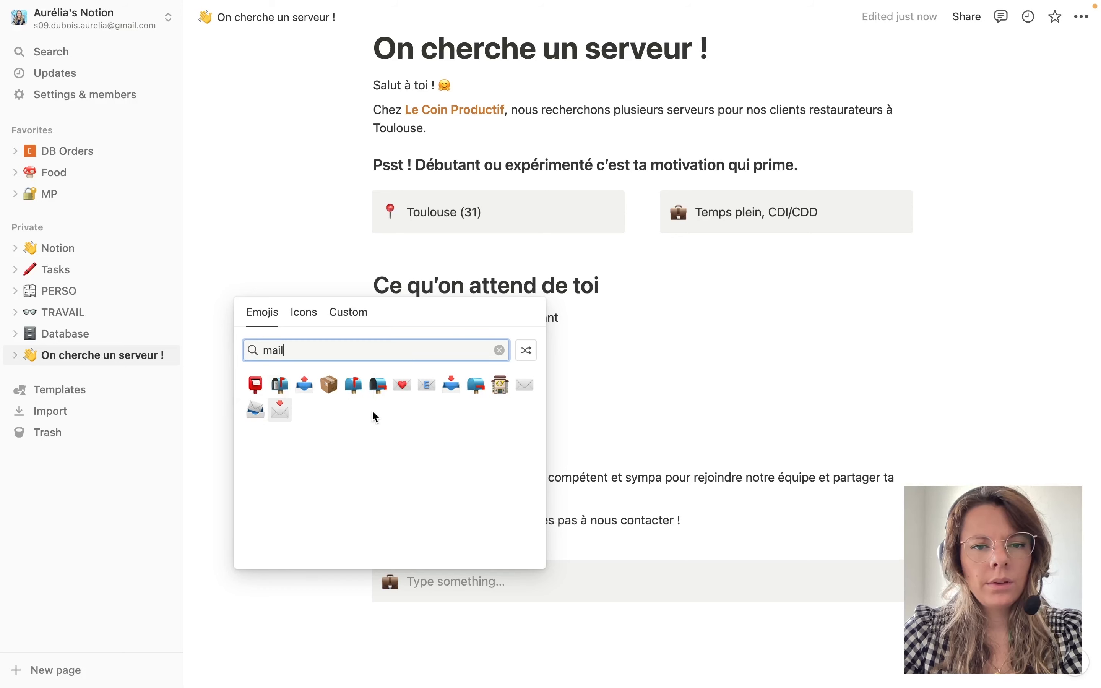
click(280, 406)
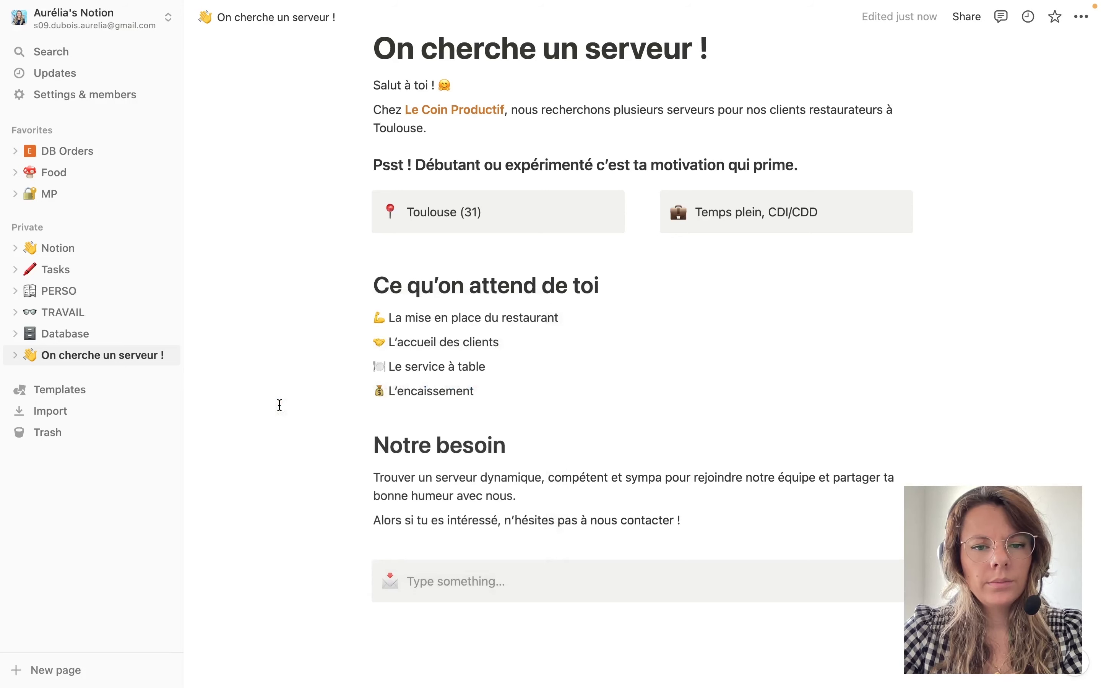
Write 'C'est ici pour postuler' and the contact e-mail address in the callout, then select the address.
click(475, 586)
text(C'e)
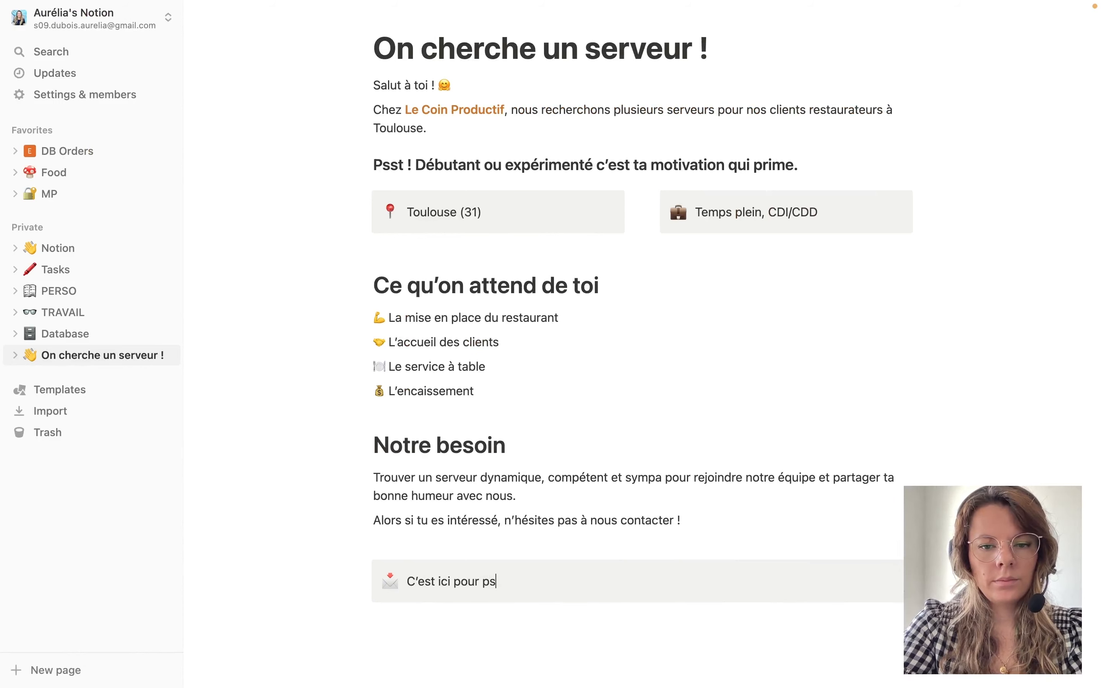
text(st ici pour postuler)
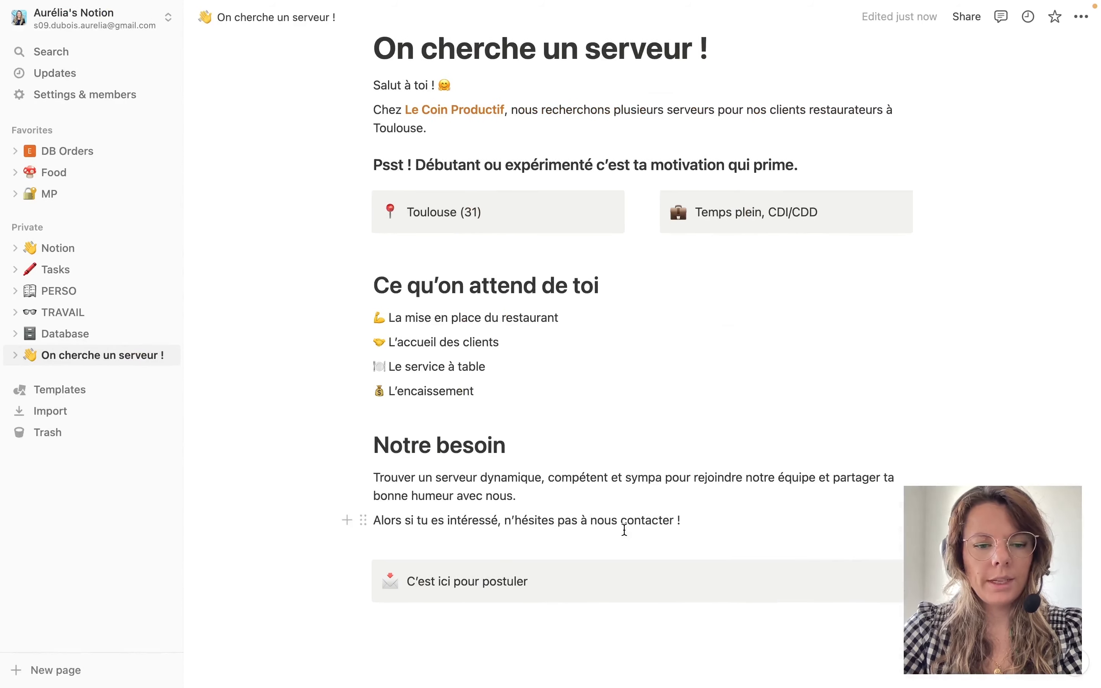
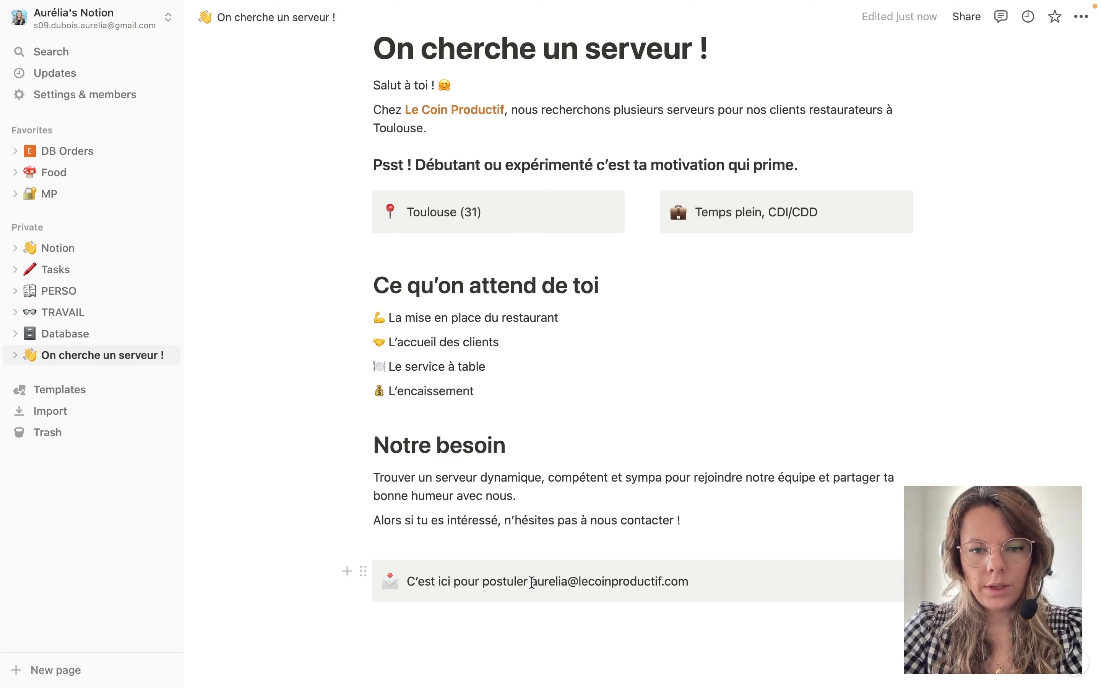
drag(531, 583, 689, 582)
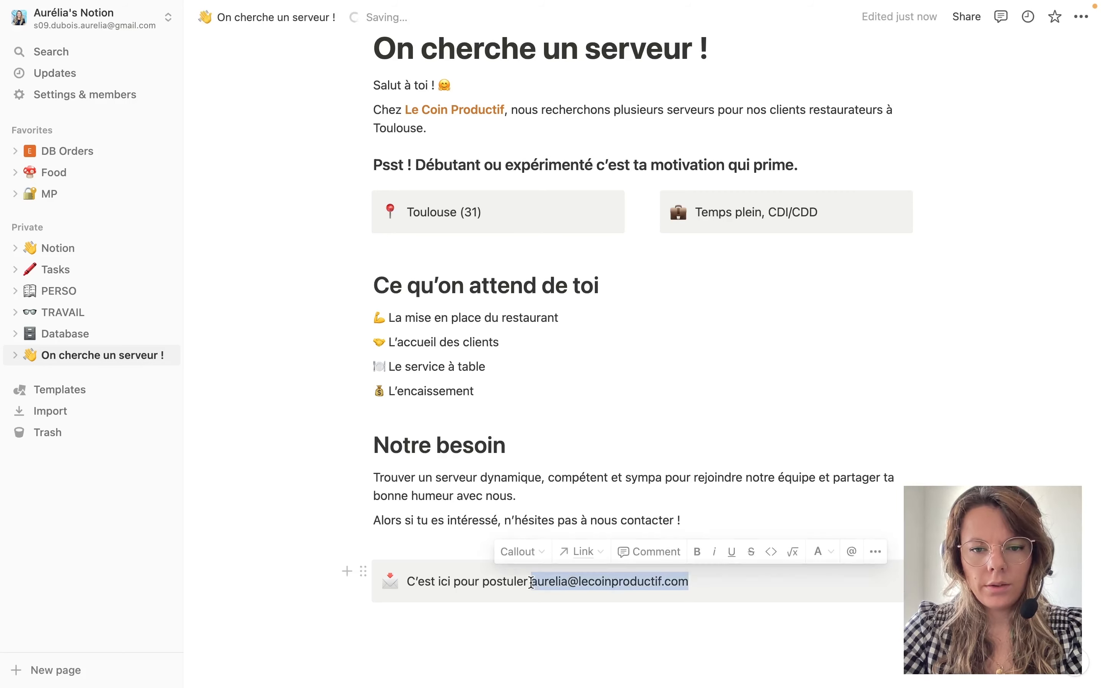
Make the contact e-mail bold and orange, and add a comma right after it.
click(832, 552)
click(817, 207)
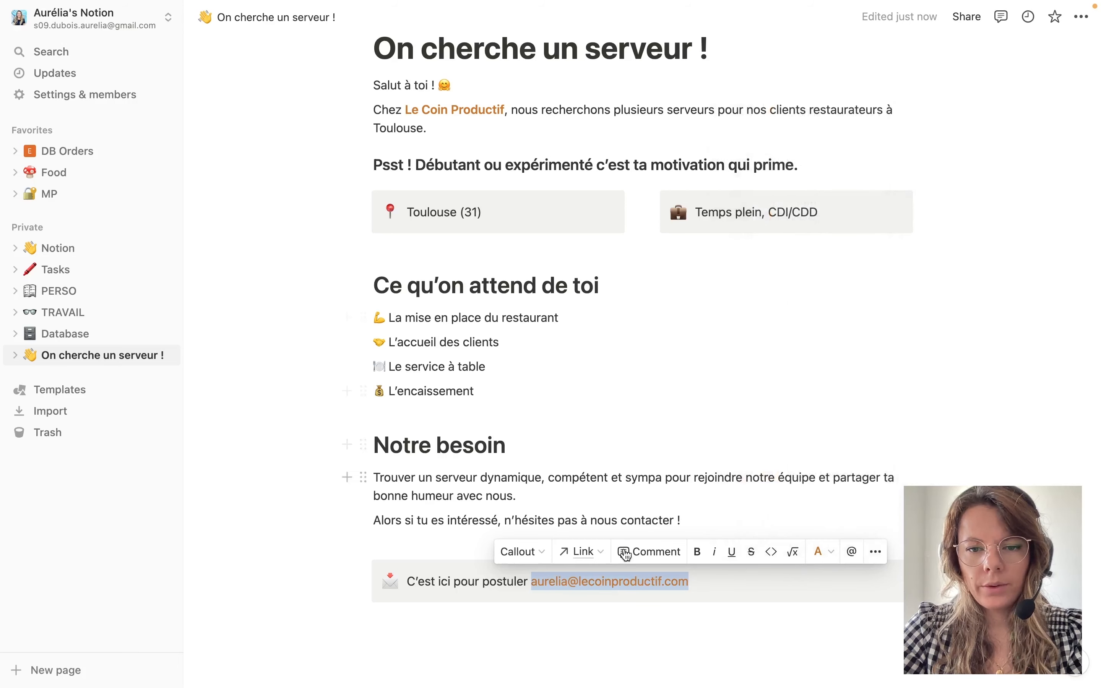
click(697, 551)
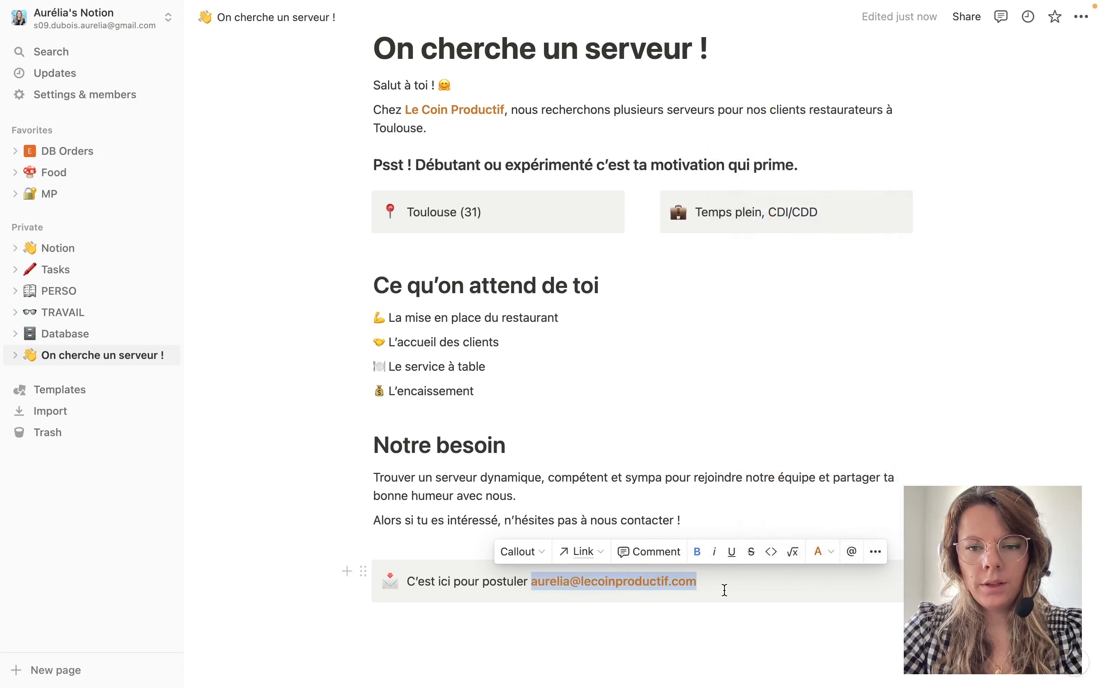
click(760, 586)
text(,)
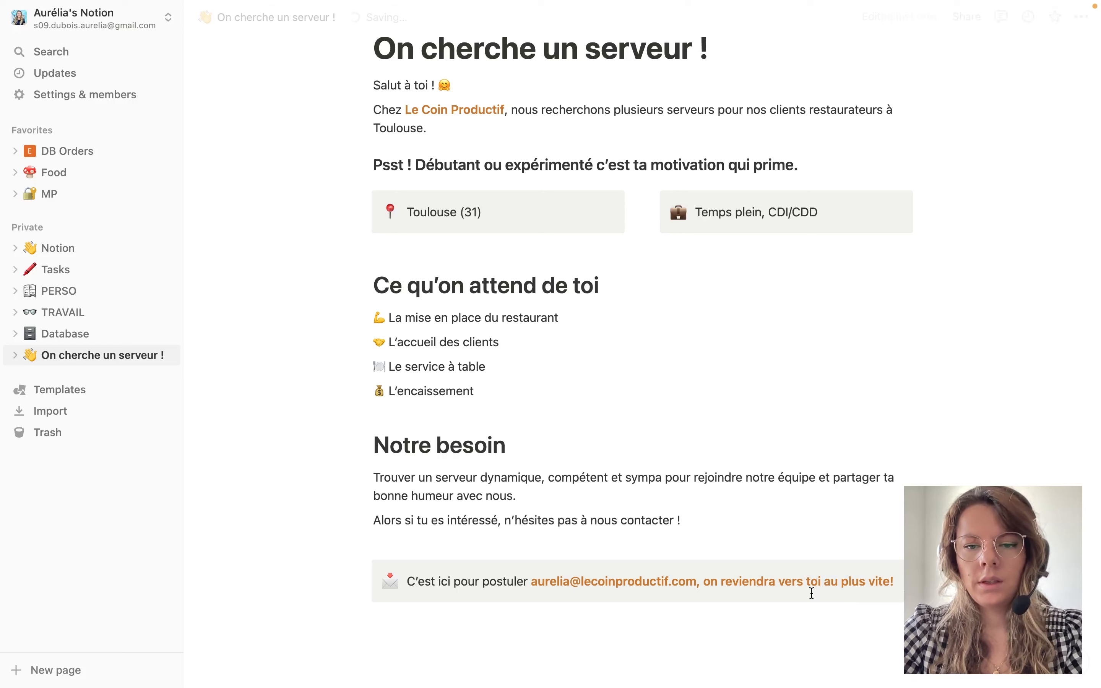
Return the closing phrase after the e-mail to the default text colour.
drag(699, 581, 819, 598)
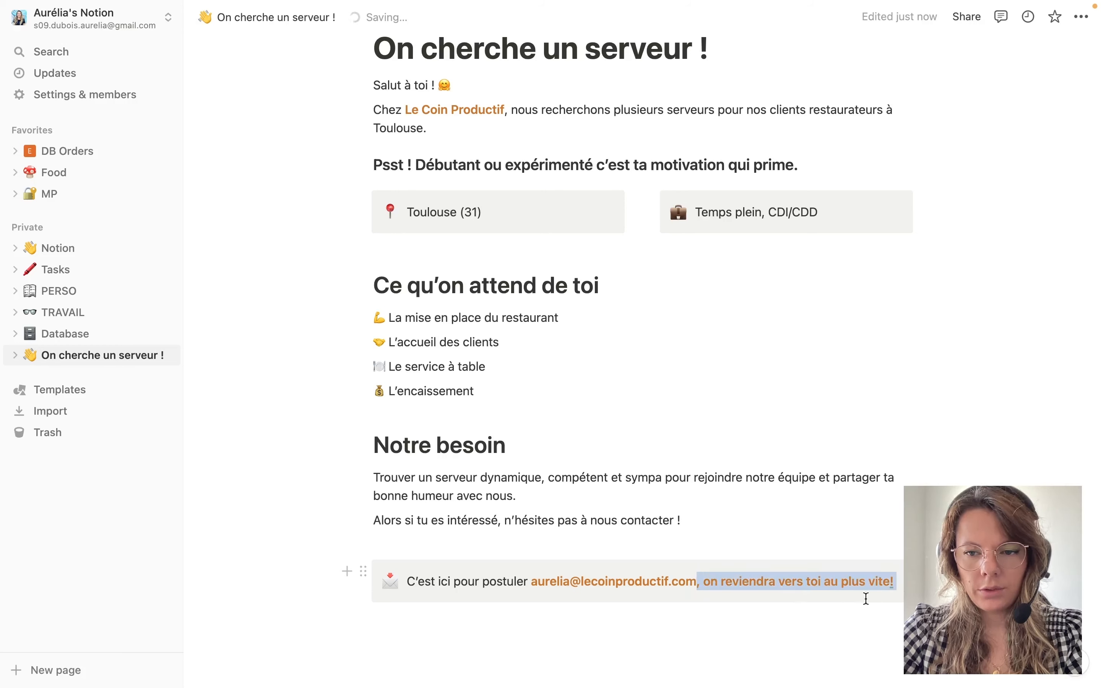
click(986, 552)
key(Escape)
key(Escape)
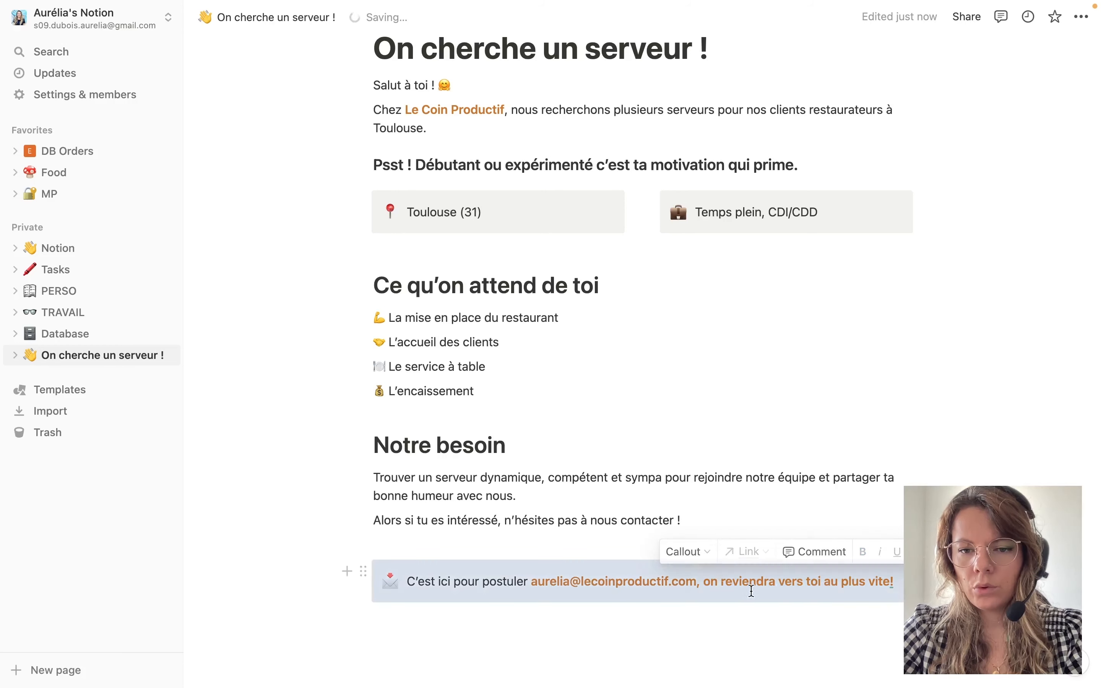
click(698, 583)
drag(696, 581, 887, 578)
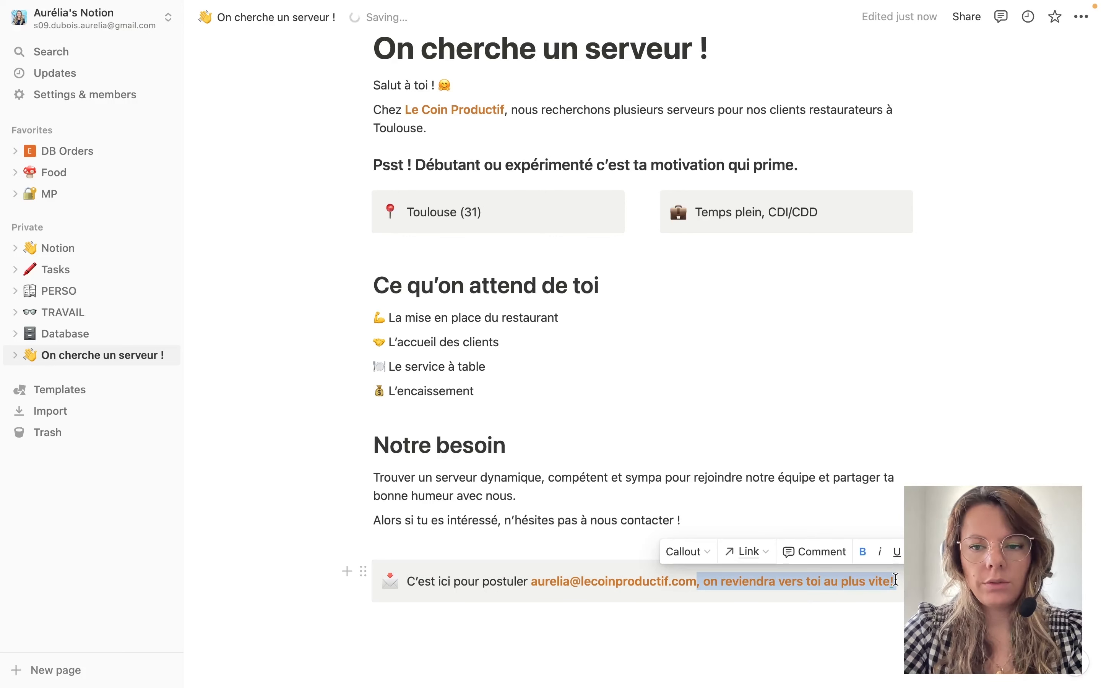
key(shift+super+h)
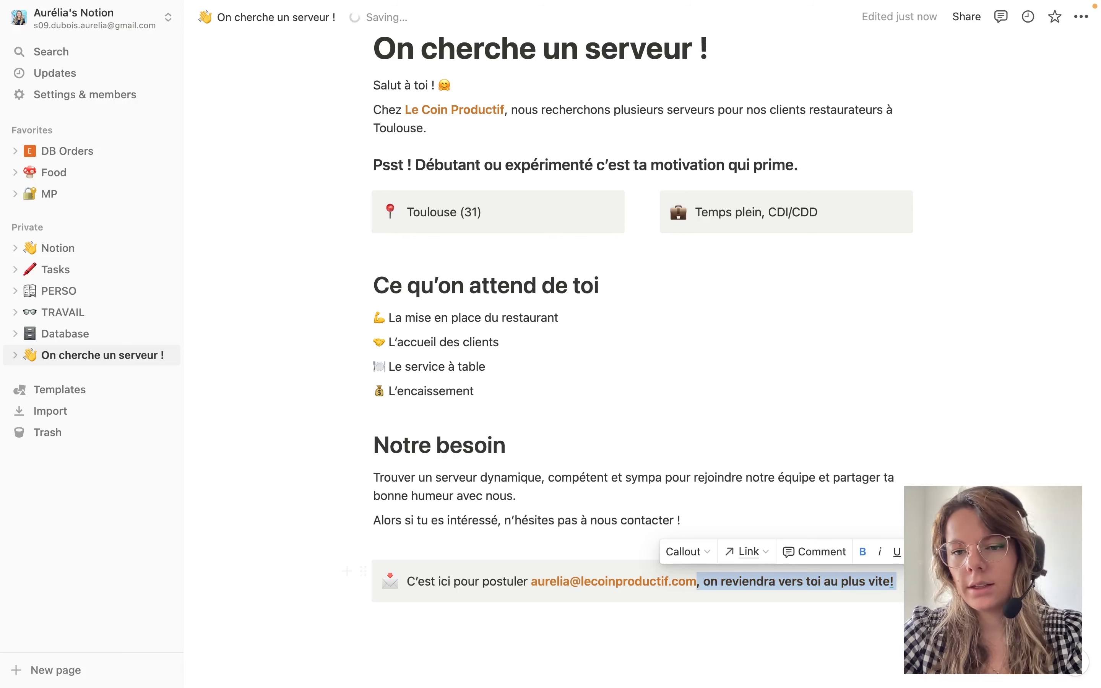
click(987, 552)
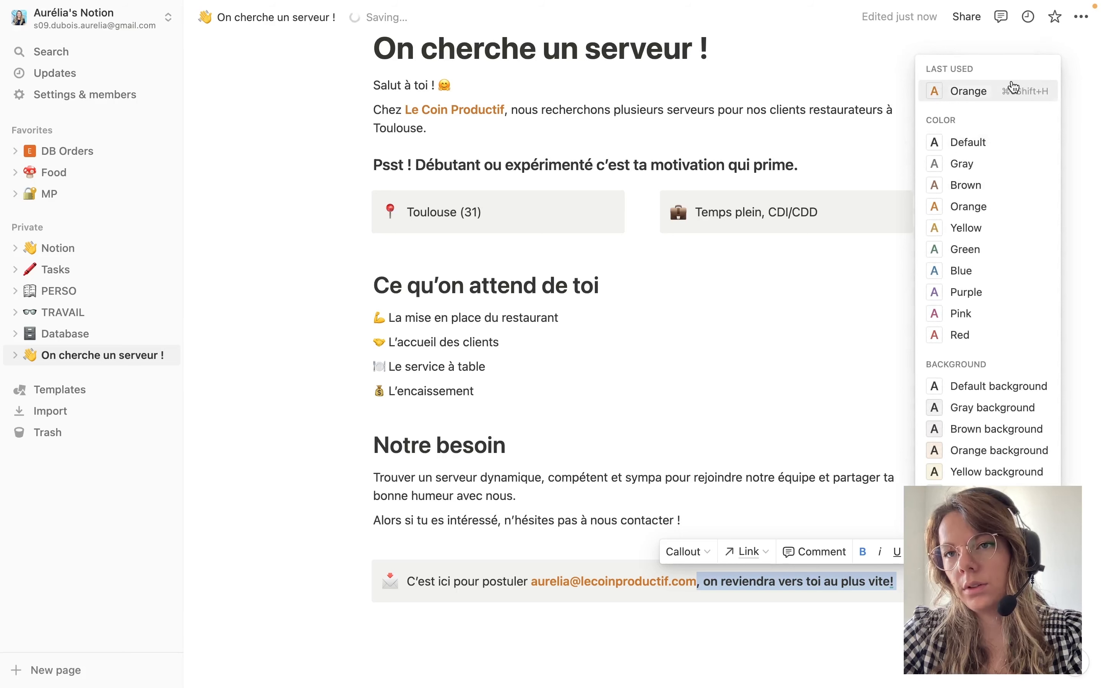
key(Escape)
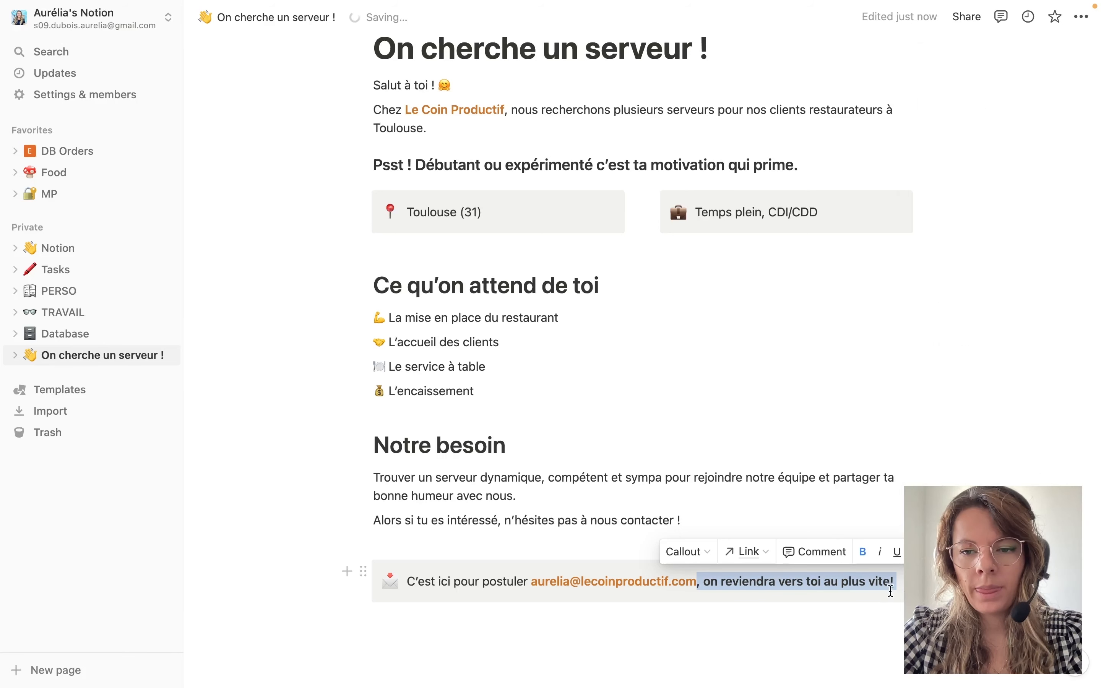
Unbold the closing phrase ending 'vite !' and start a new block below the callout.
click(893, 579)
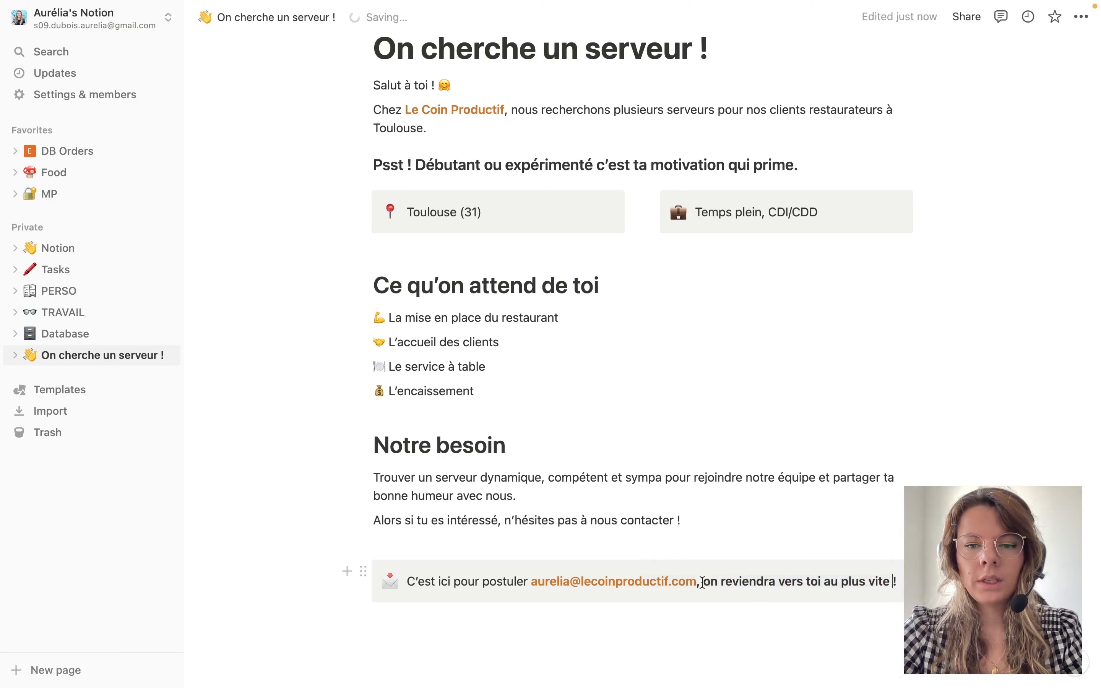
drag(697, 584, 898, 583)
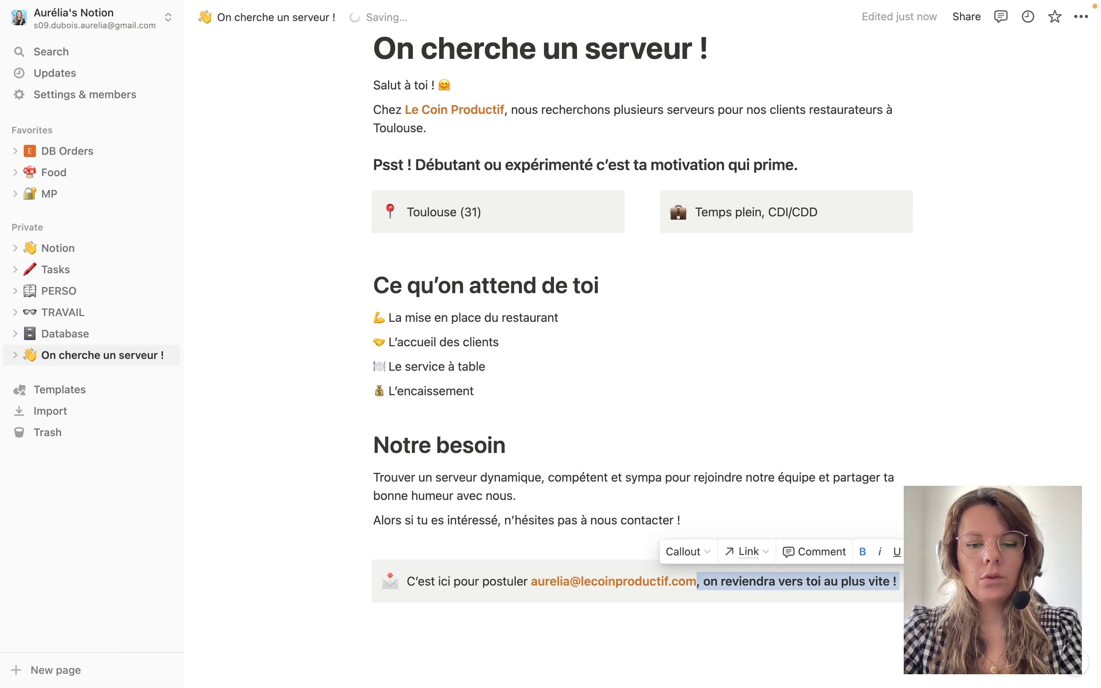
key(super+b)
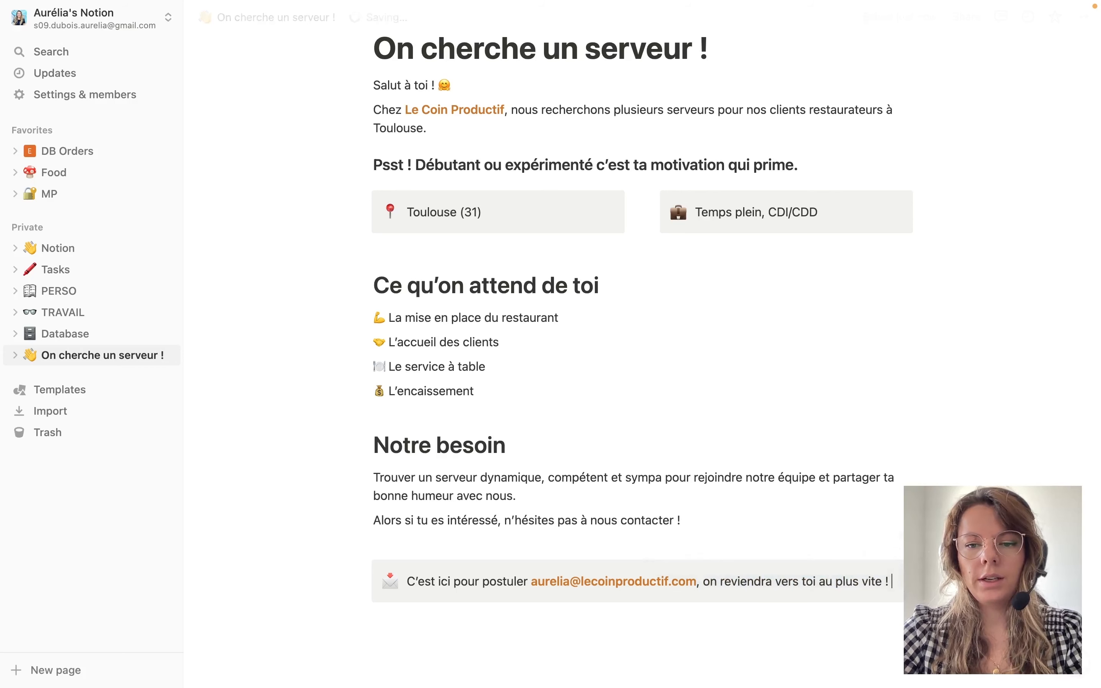
click(646, 629)
Paste the sign-off 'À bientôt,' and '🚀 L'équipe du Coin Productif.' below the callout.
key(Return)
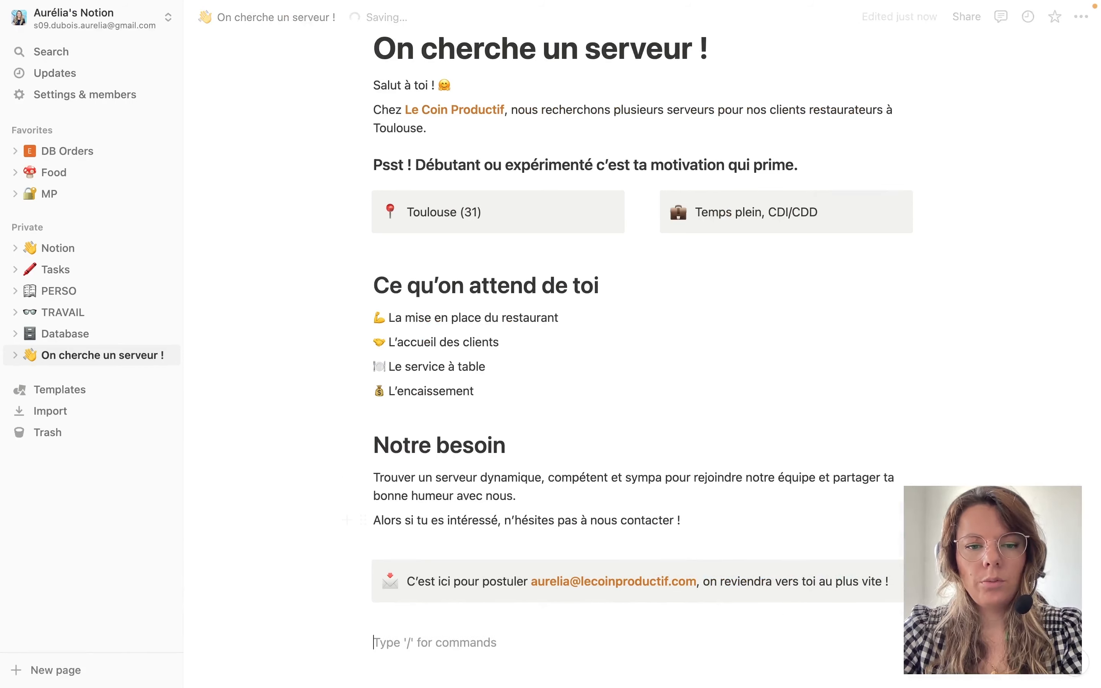
text(À bientôt, 🚀 L’équipe du Coin Productif.)
key(Escape)
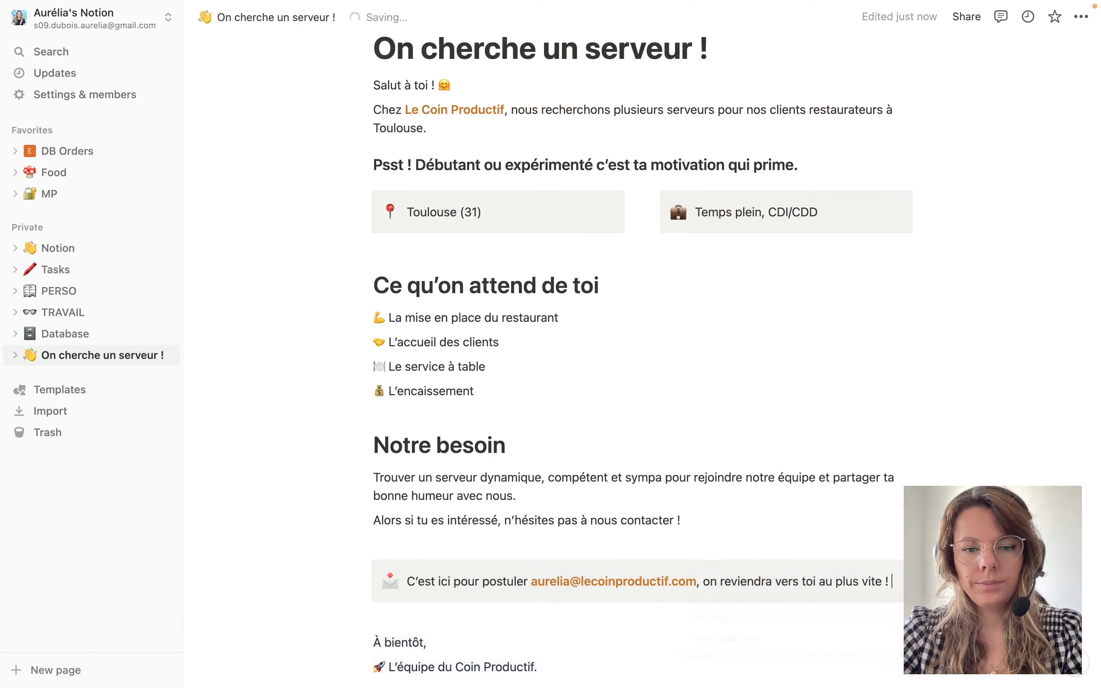
scroll(656, 556, down, 4)
scroll(656, 581, up, 1)
scroll(656, 582, up, 10)
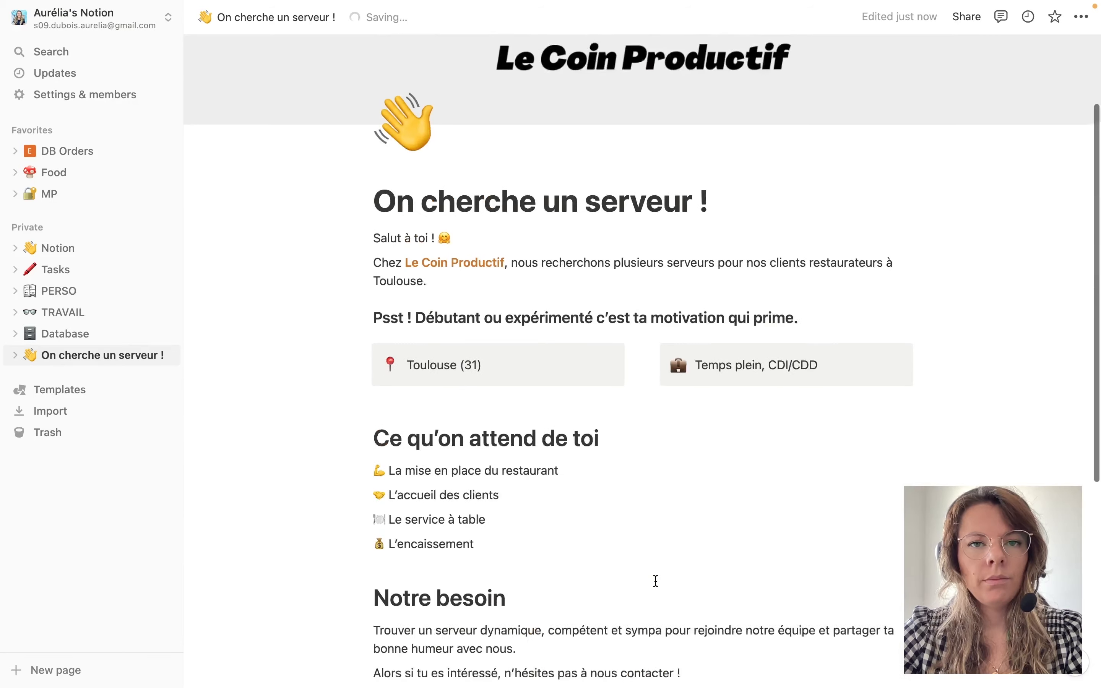
scroll(656, 581, down, 10)
scroll(655, 581, up, 8)
scroll(656, 581, up, 2)
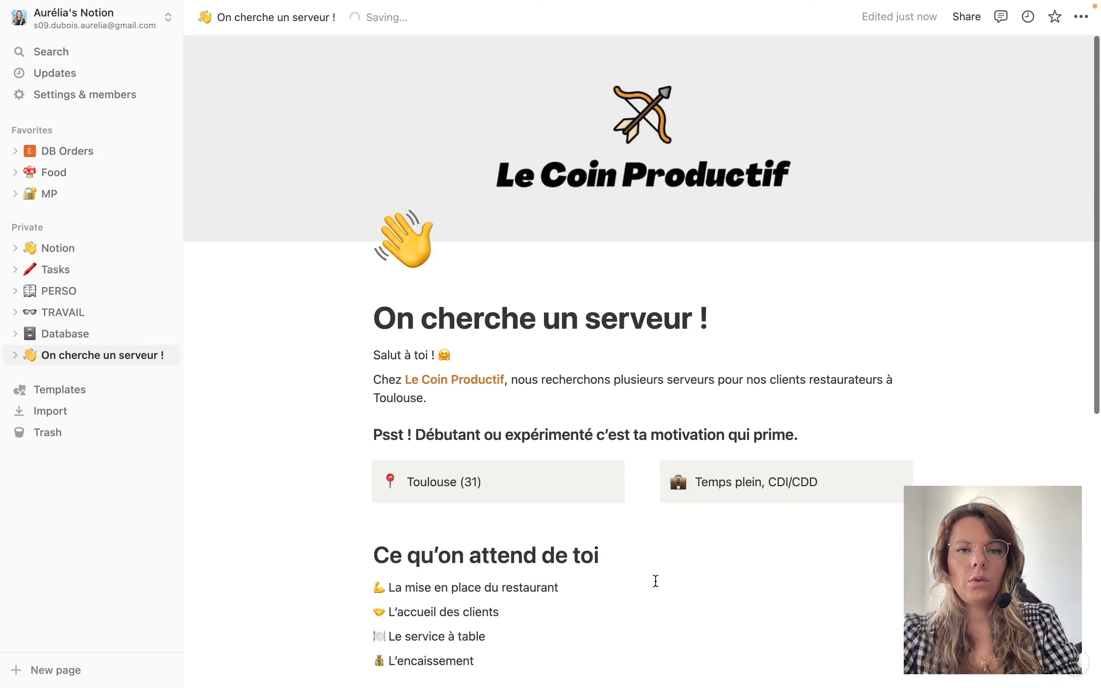
scroll(839, 454, down, 6)
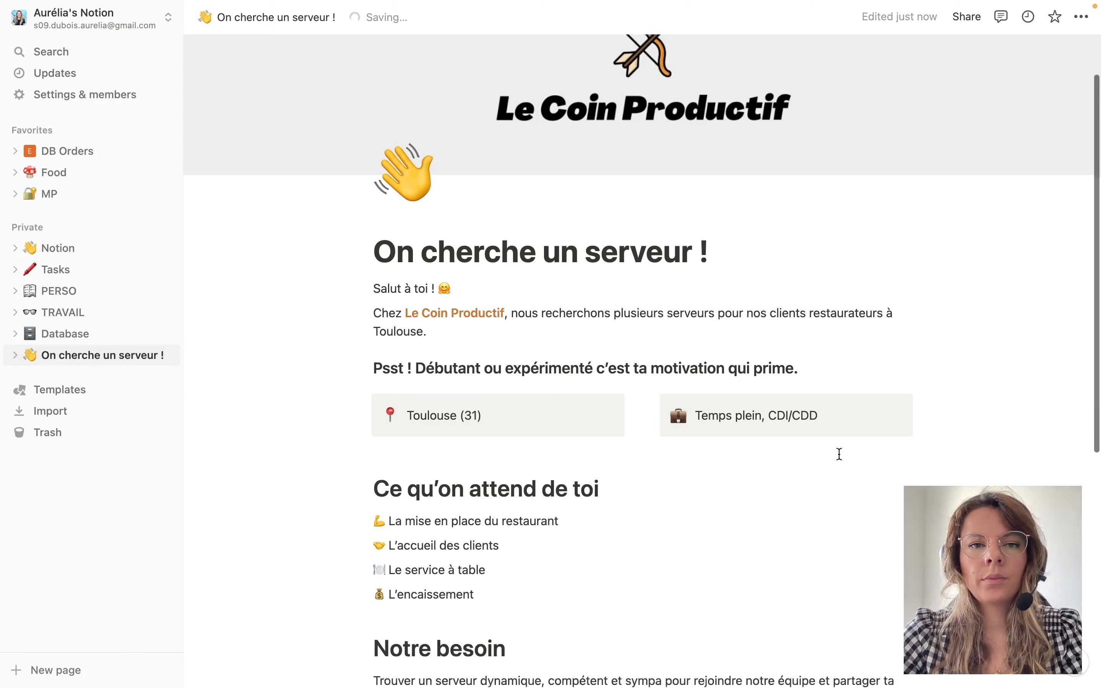
click(166, 20)
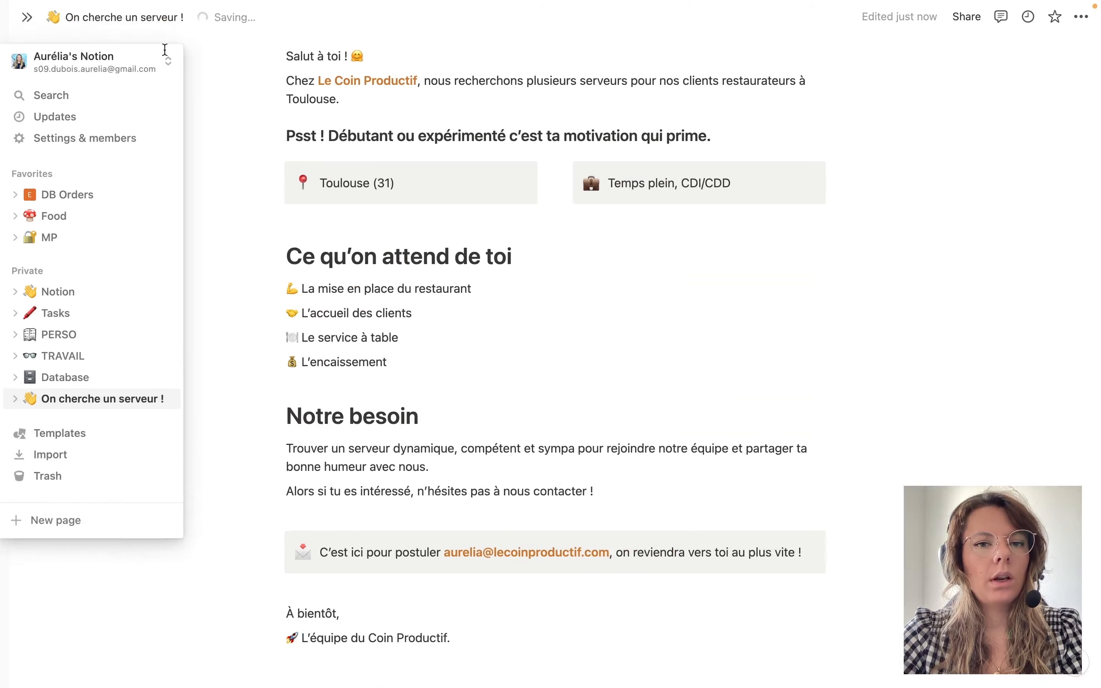
scroll(551, 346, up, 6)
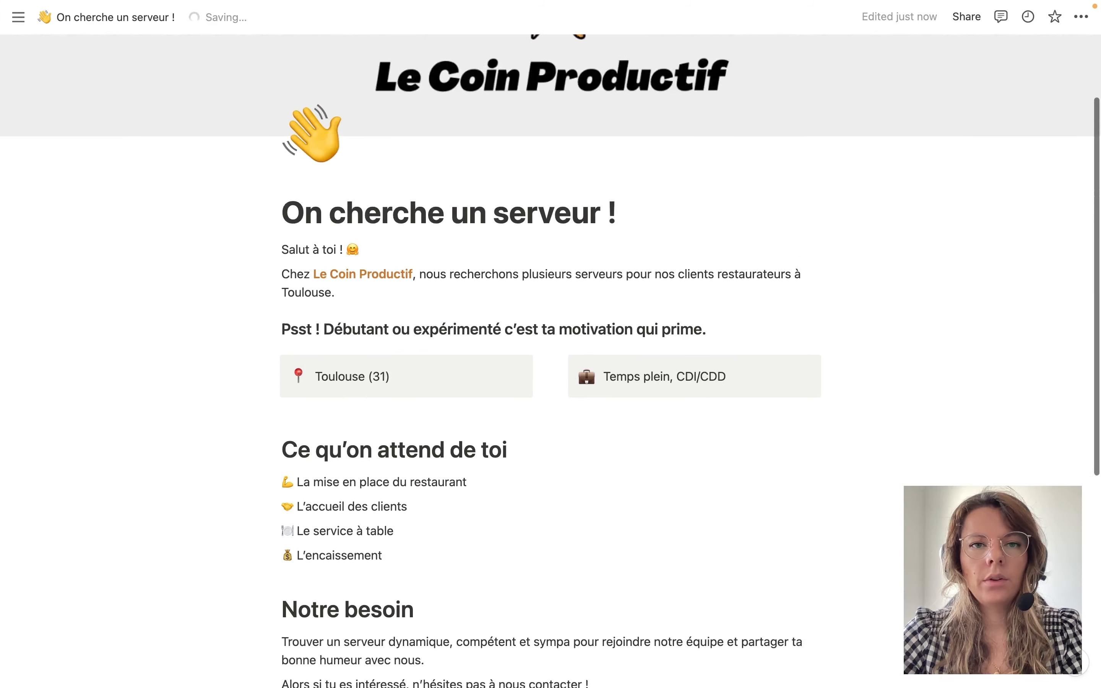
scroll(551, 346, down, 9)
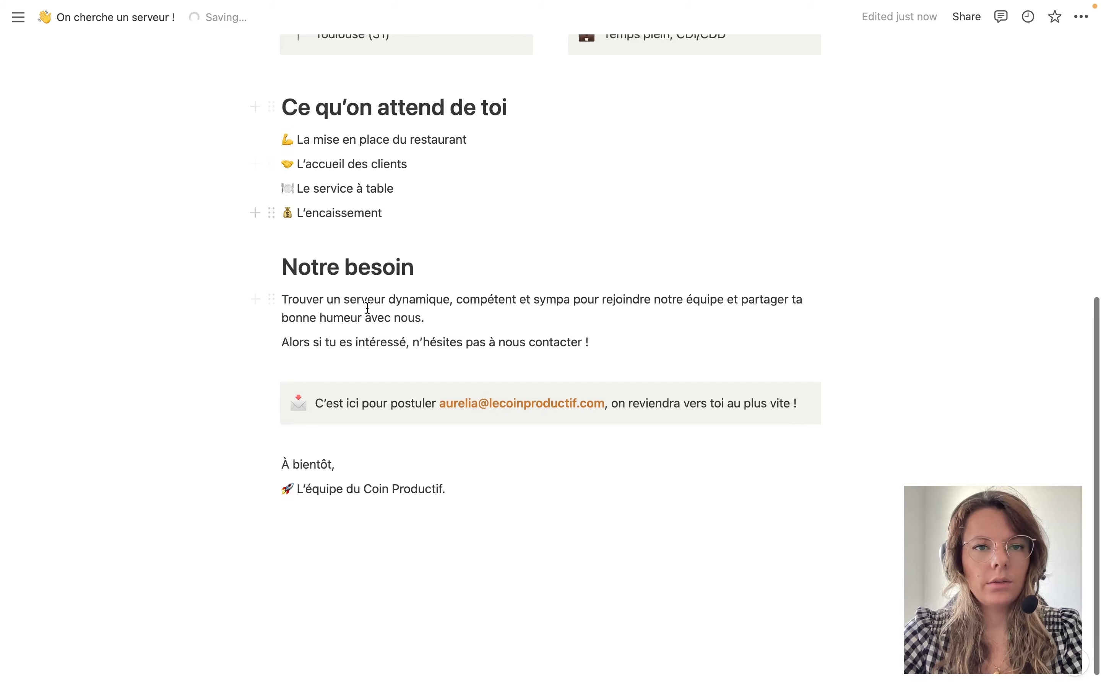
scroll(367, 308, up, 3)
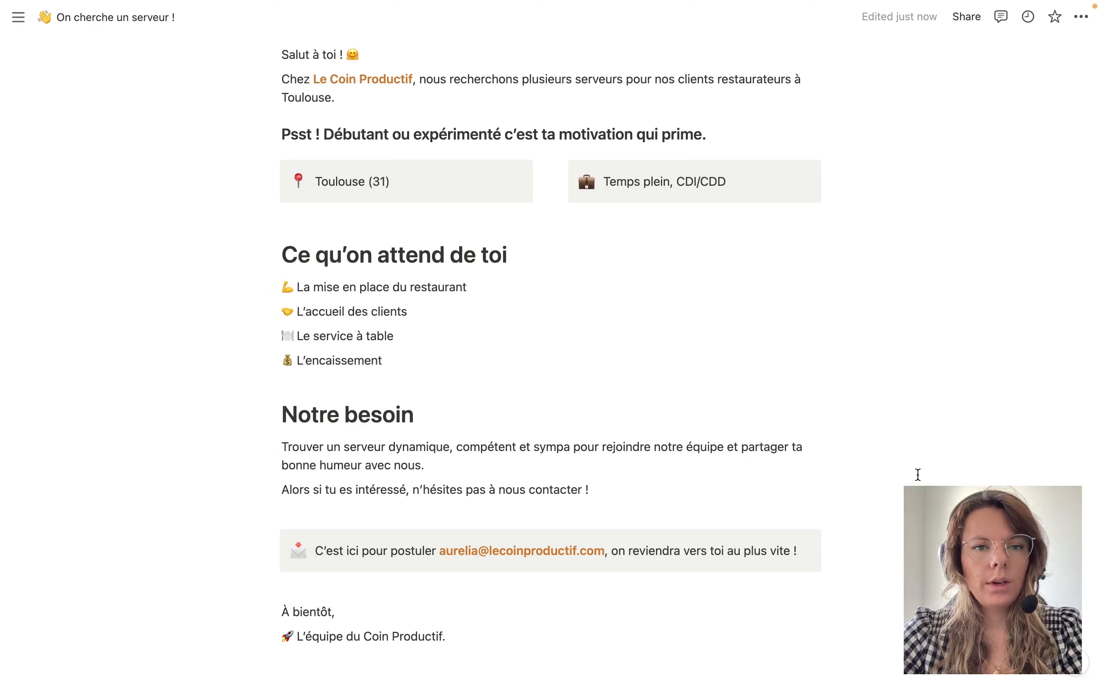
scroll(918, 475, up, 10)
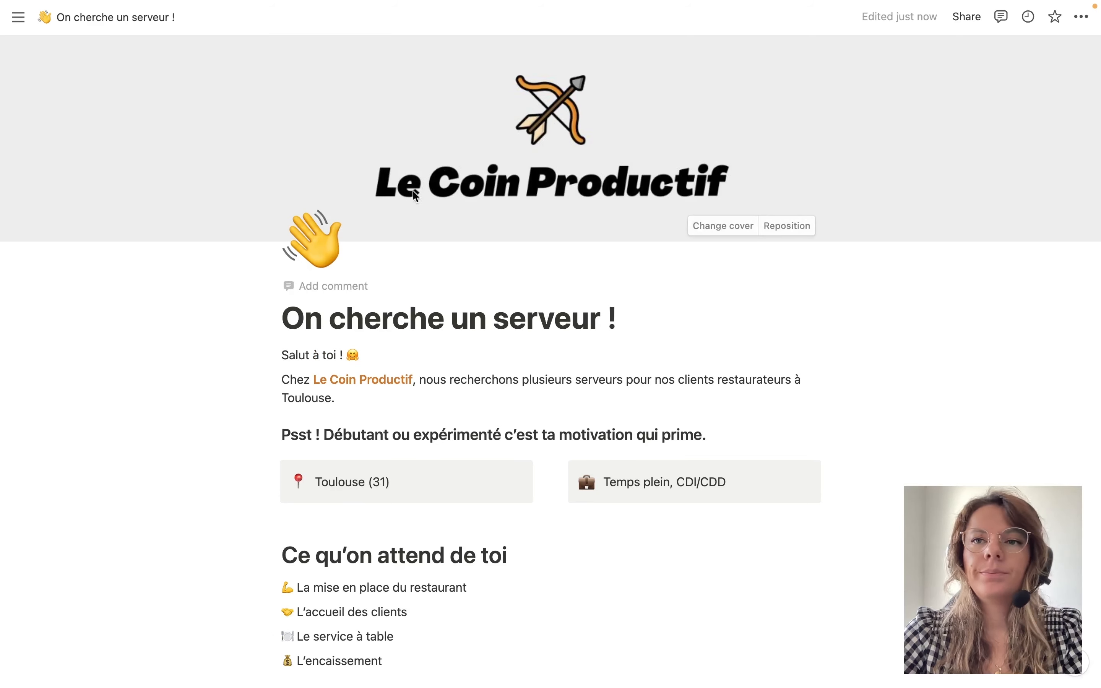
Turn on Share to web for the job posting and copy its public web link.
click(973, 17)
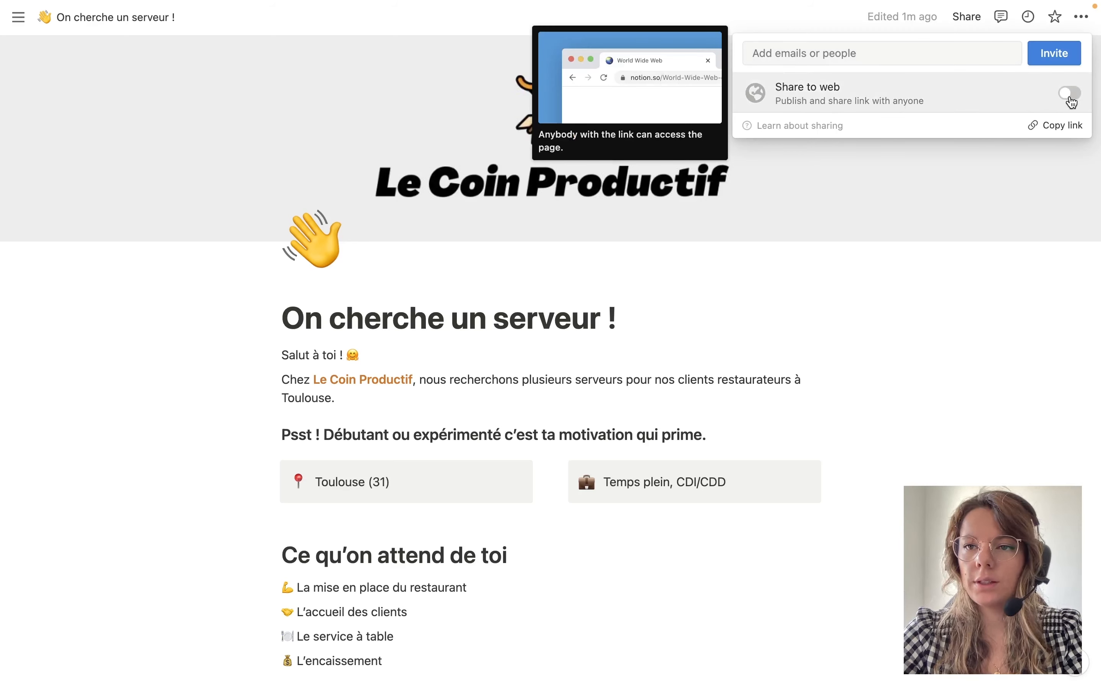
click(1070, 94)
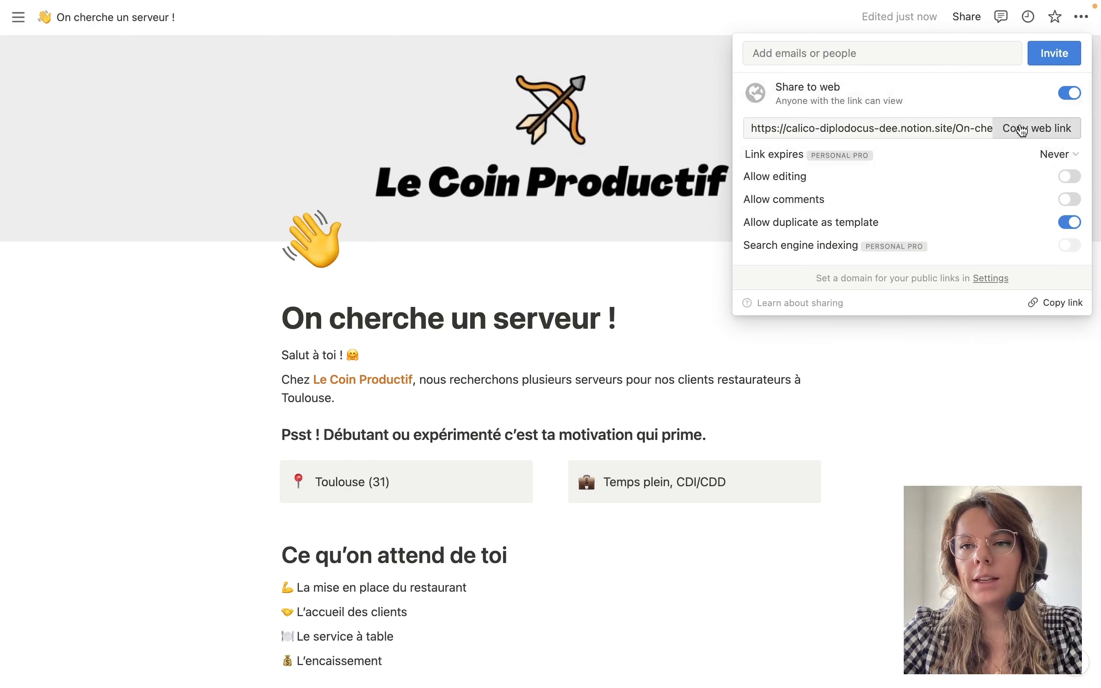
click(1024, 129)
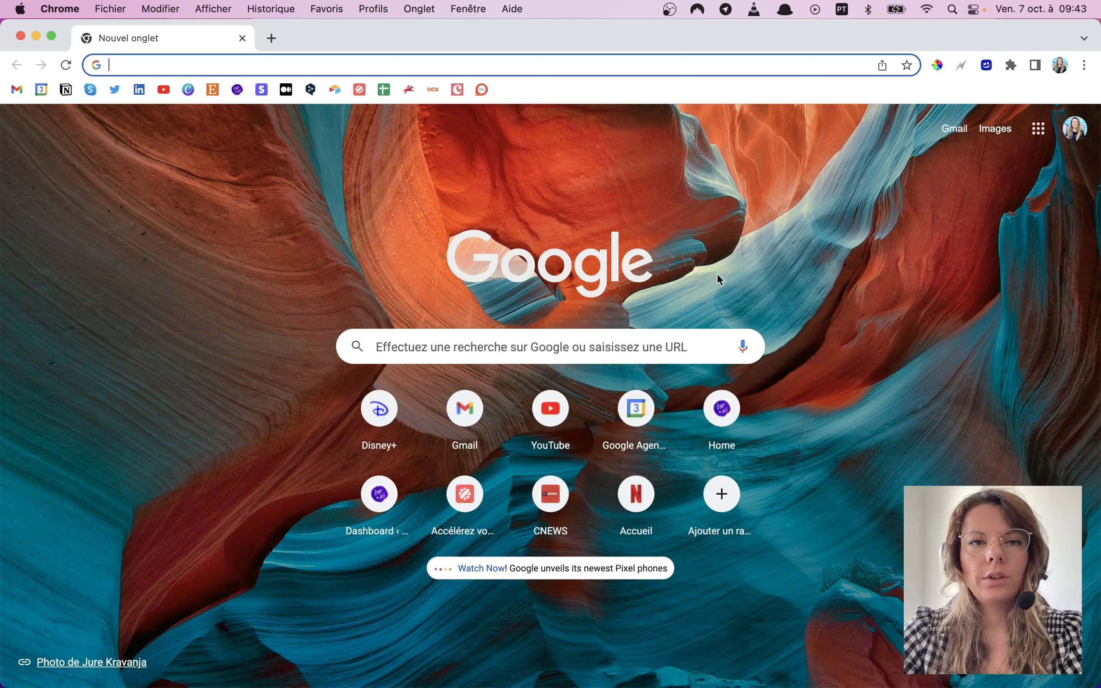
Load the copied public link in Chrome and browse the live job posting.
key(super+v)
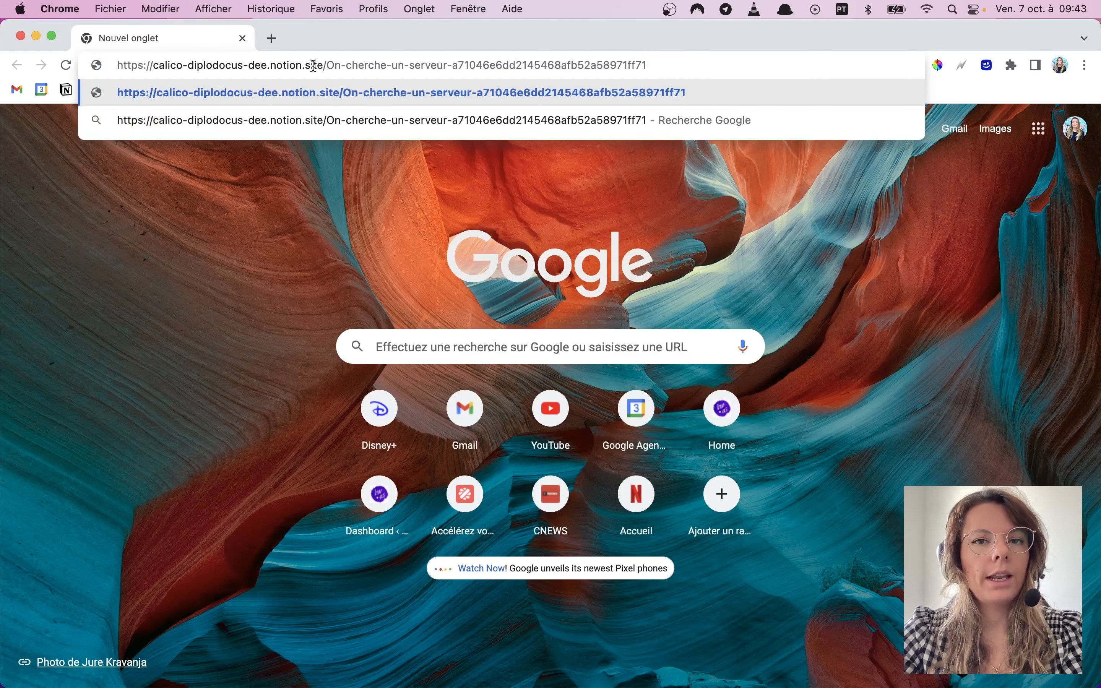
key(Return)
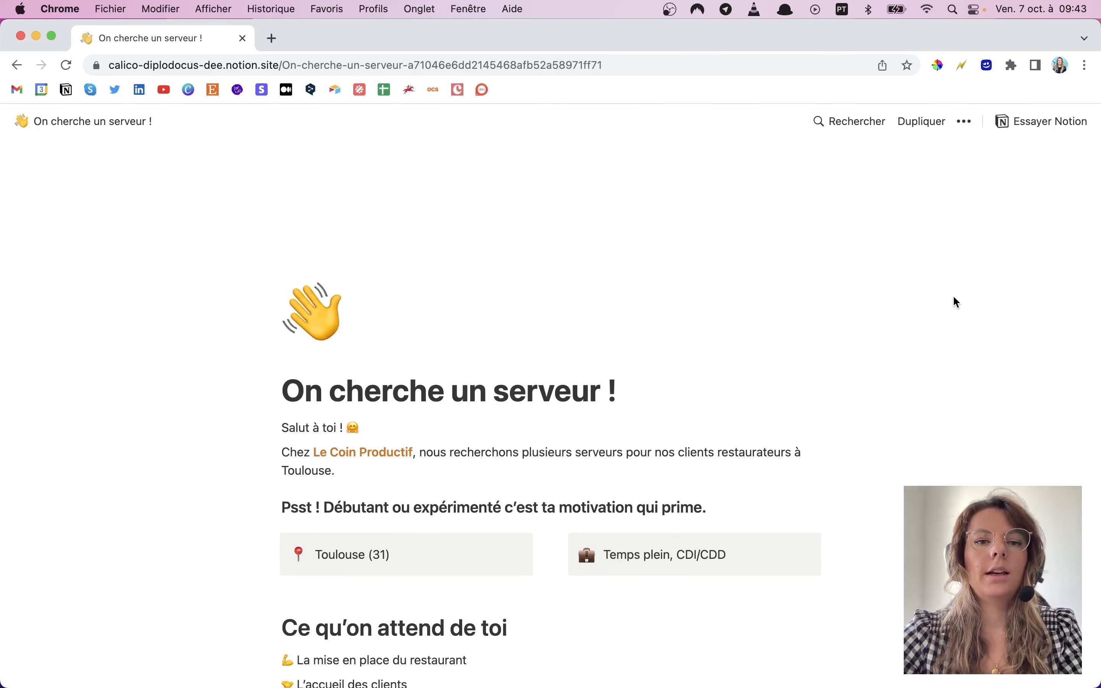
scroll(660, 463, down, 10)
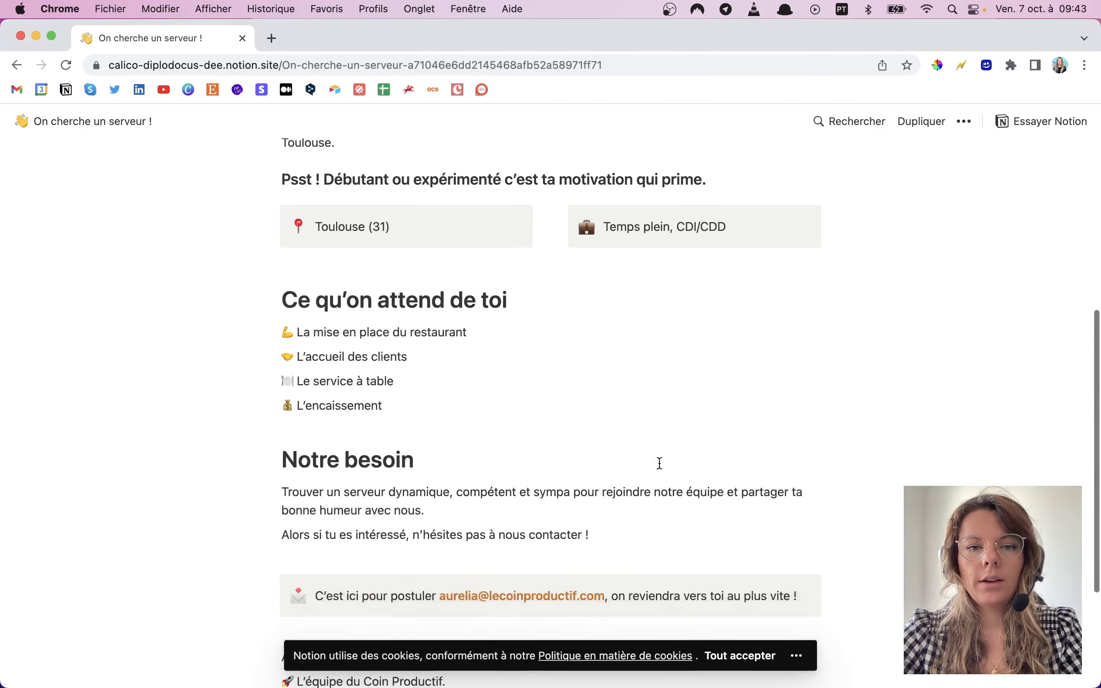
scroll(660, 464, up, 10)
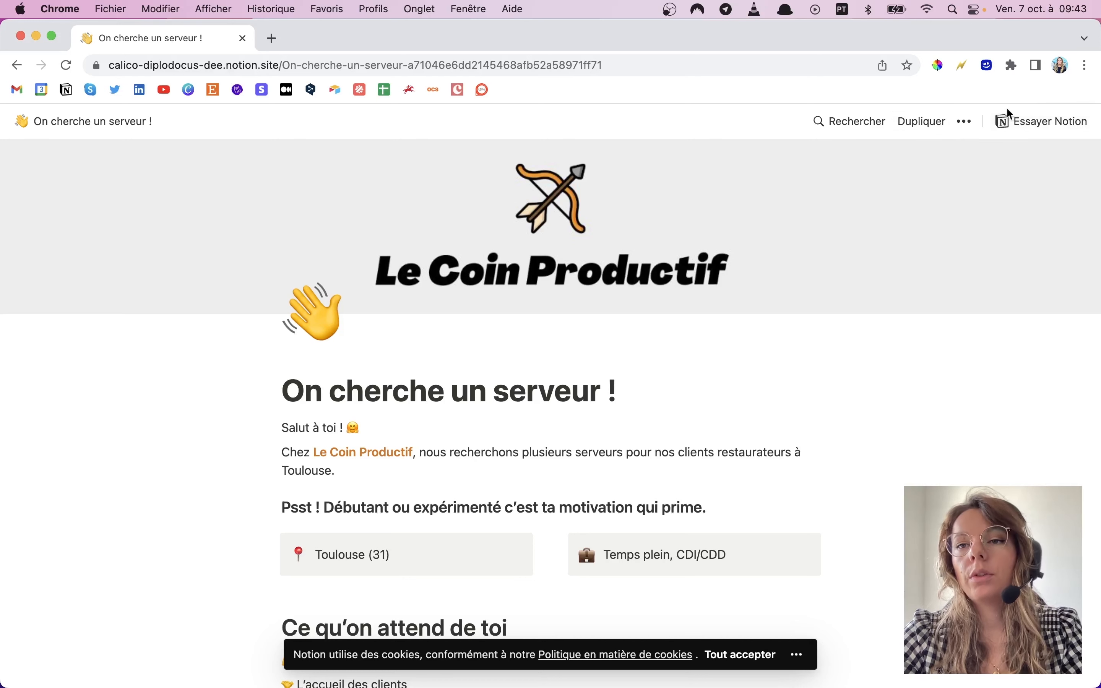
click(965, 121)
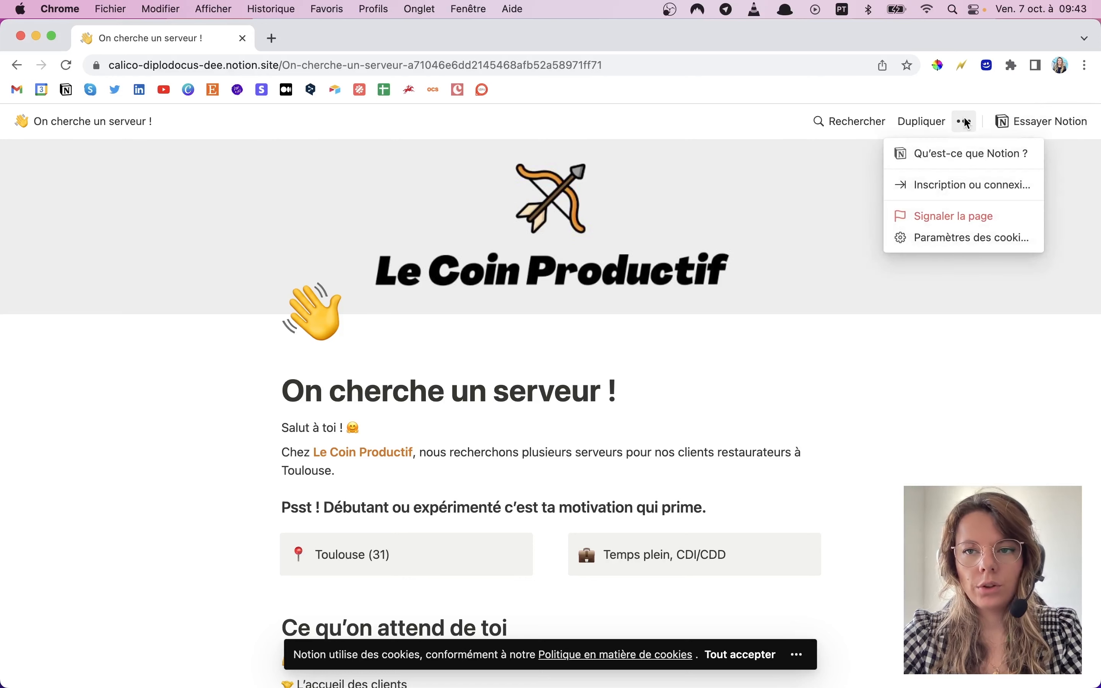
click(941, 468)
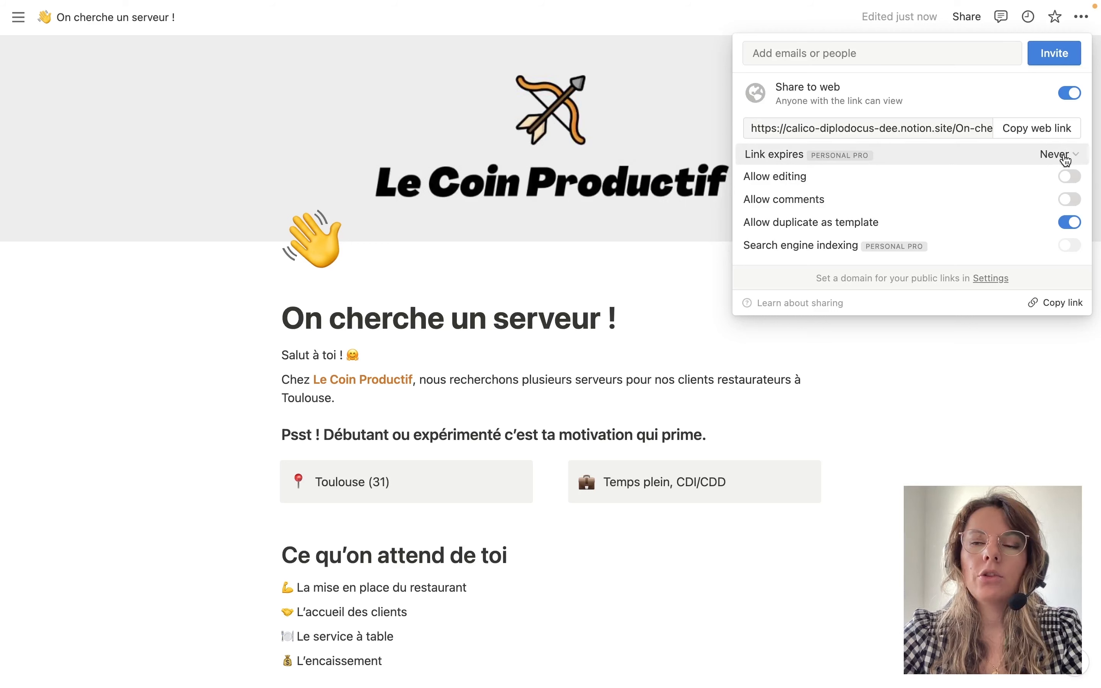
Check the link expiry options, re-publish the page to the web, and return to the browser.
click(1065, 159)
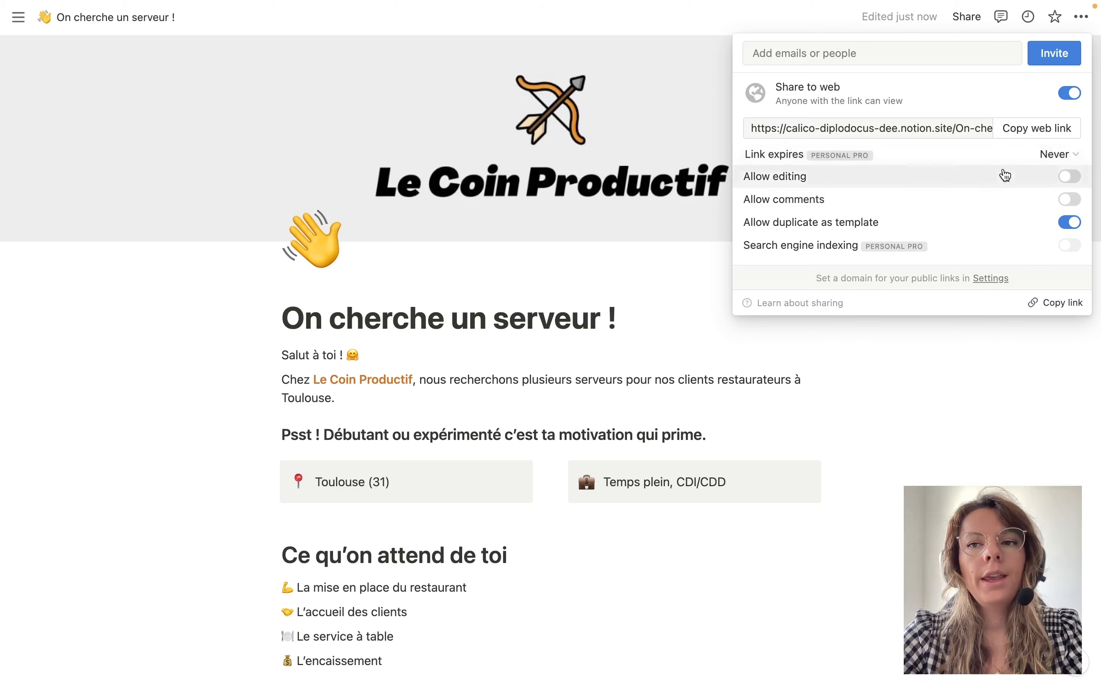
mouse_move(1018, 231)
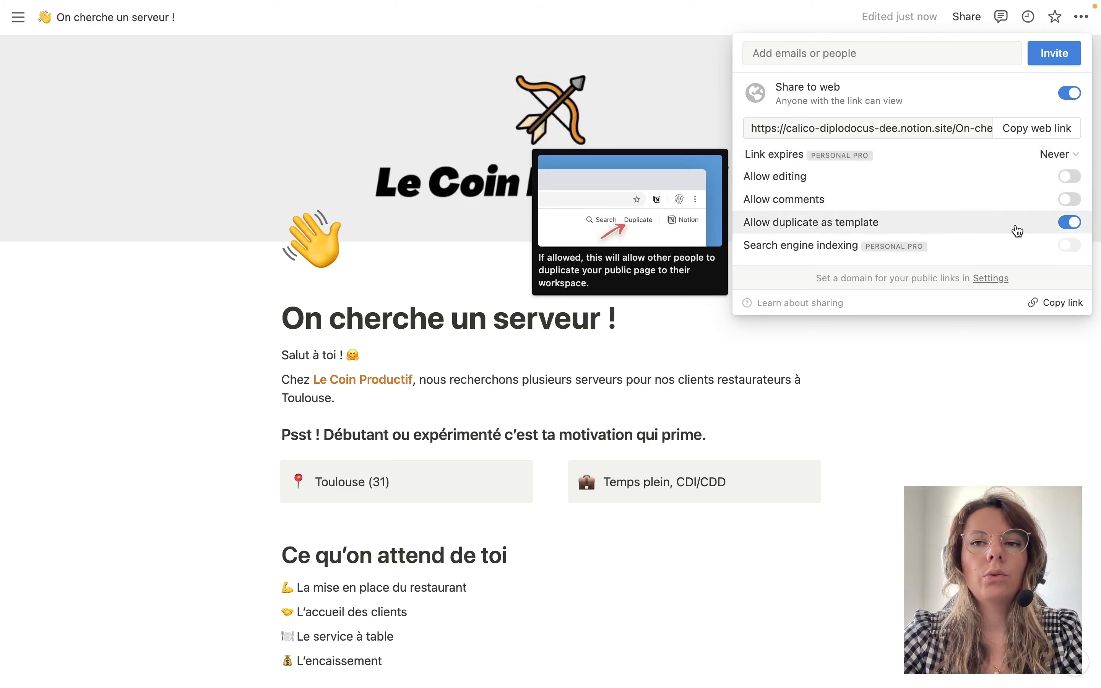
mouse_move(1065, 98)
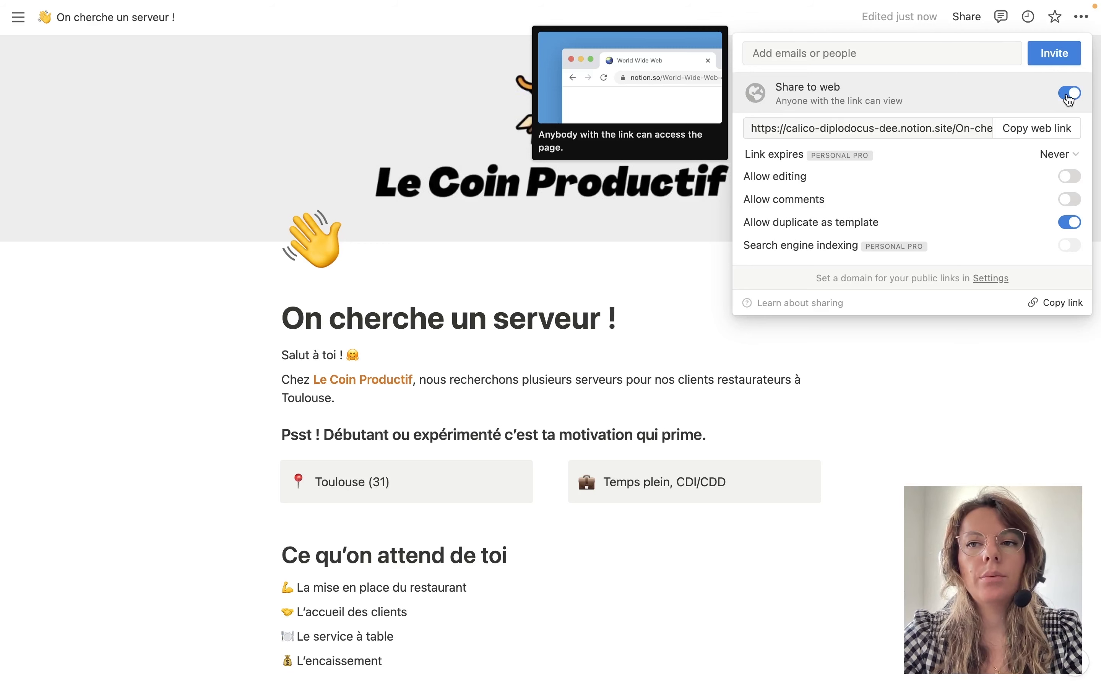
click(1069, 94)
click(1069, 95)
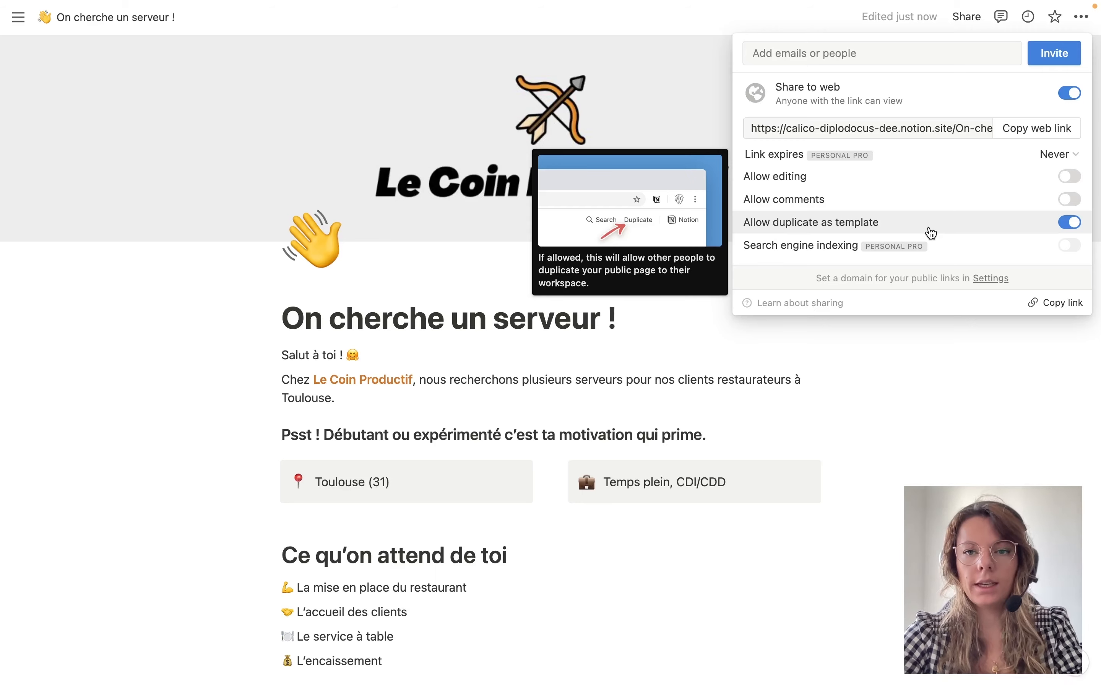
click(929, 405)
key(ctrl+Right)
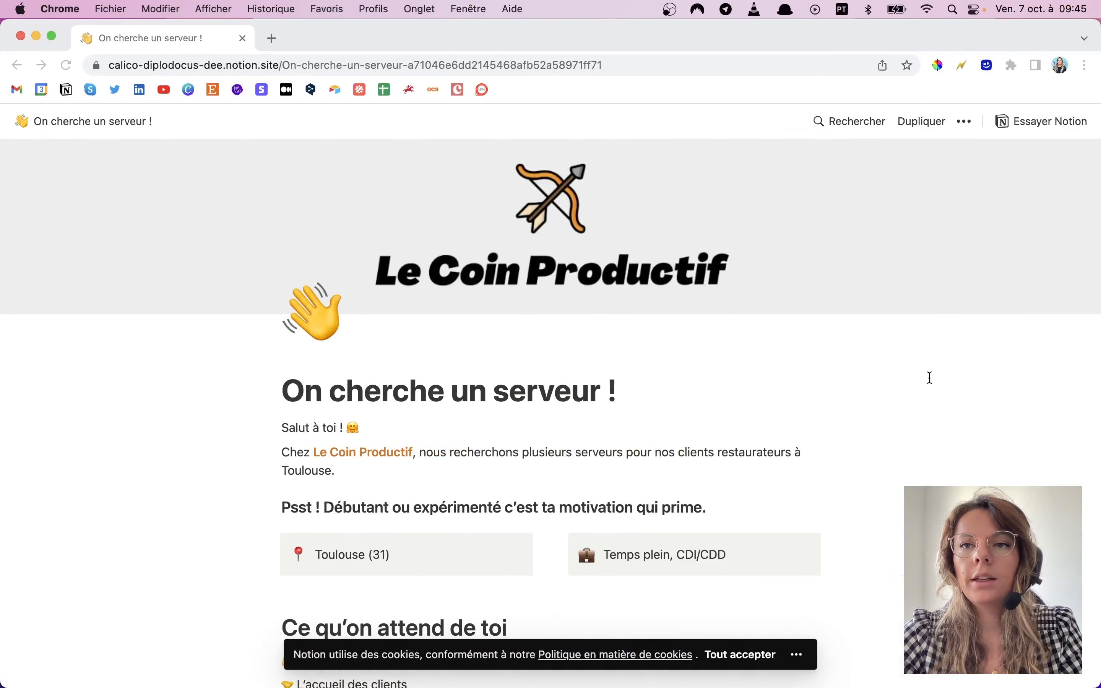
Duplicate the public job posting into the workspace with Dupliquer.
click(915, 124)
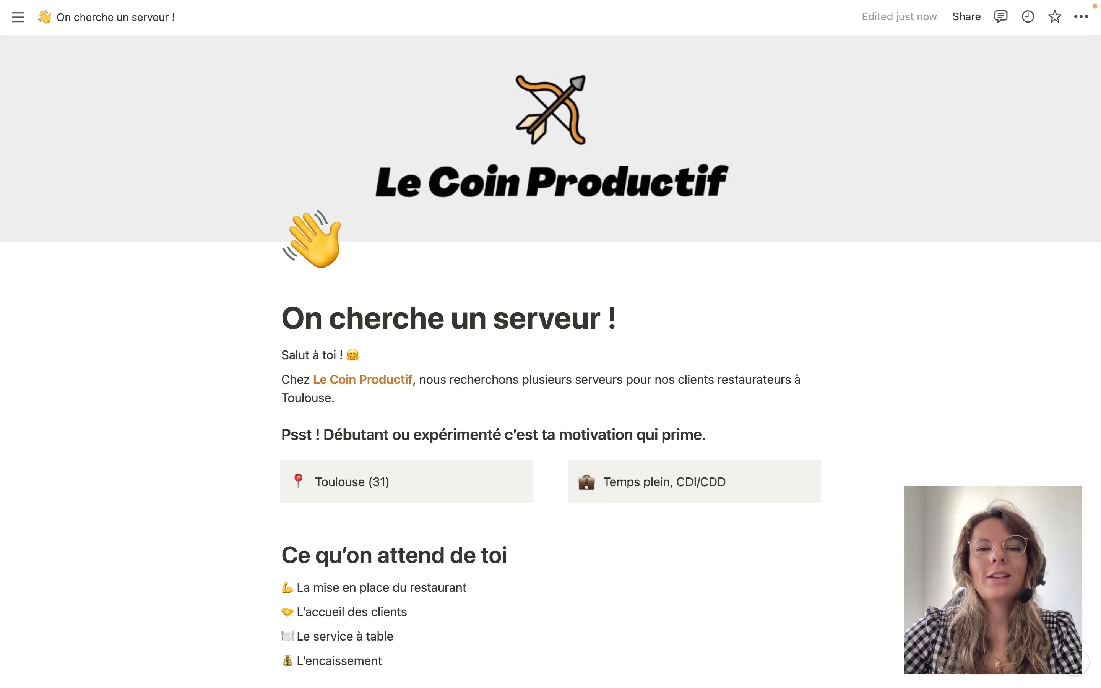